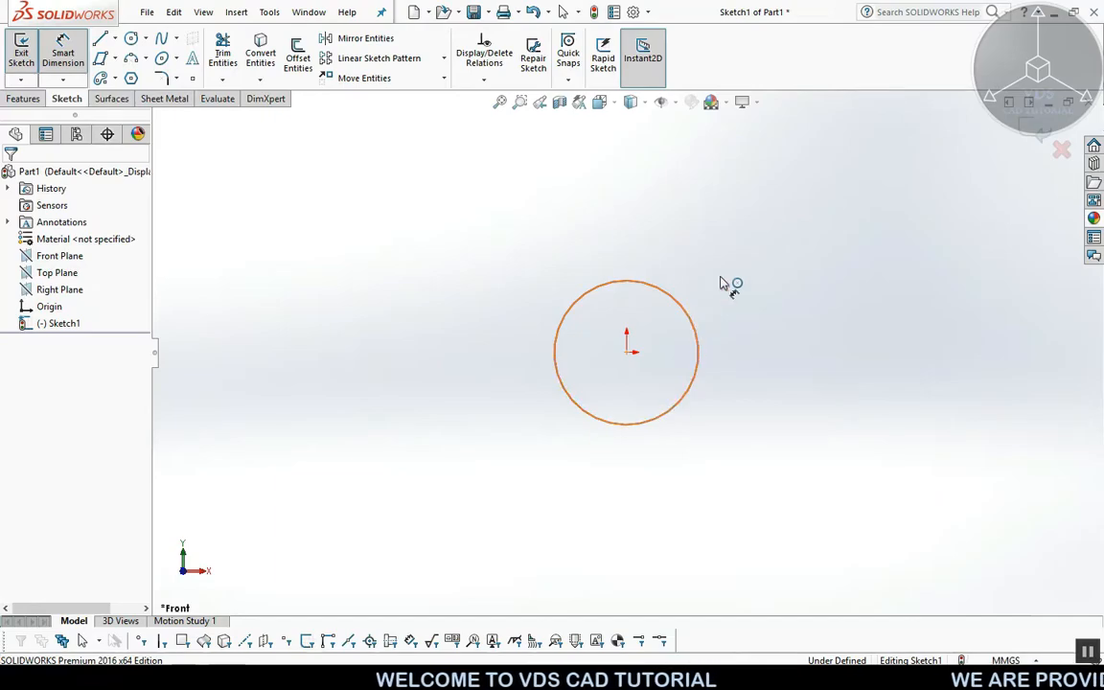
Dimension the circle centred on the origin with a diameter of 30 mm.
left_click(798, 232)
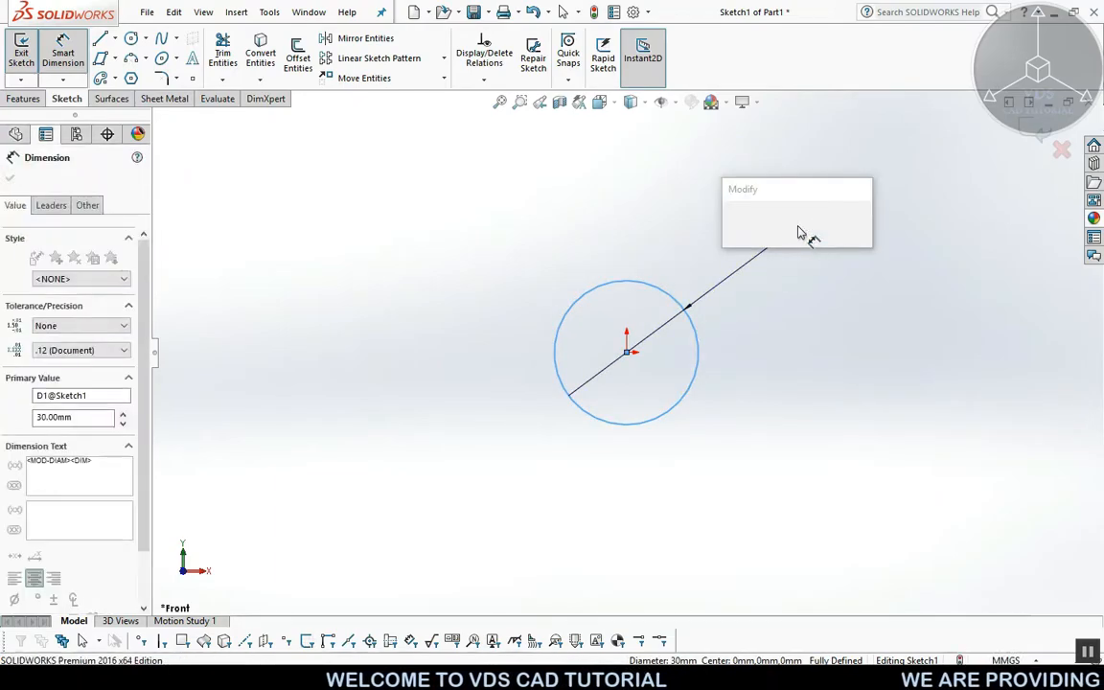
type("30")
key("Return")
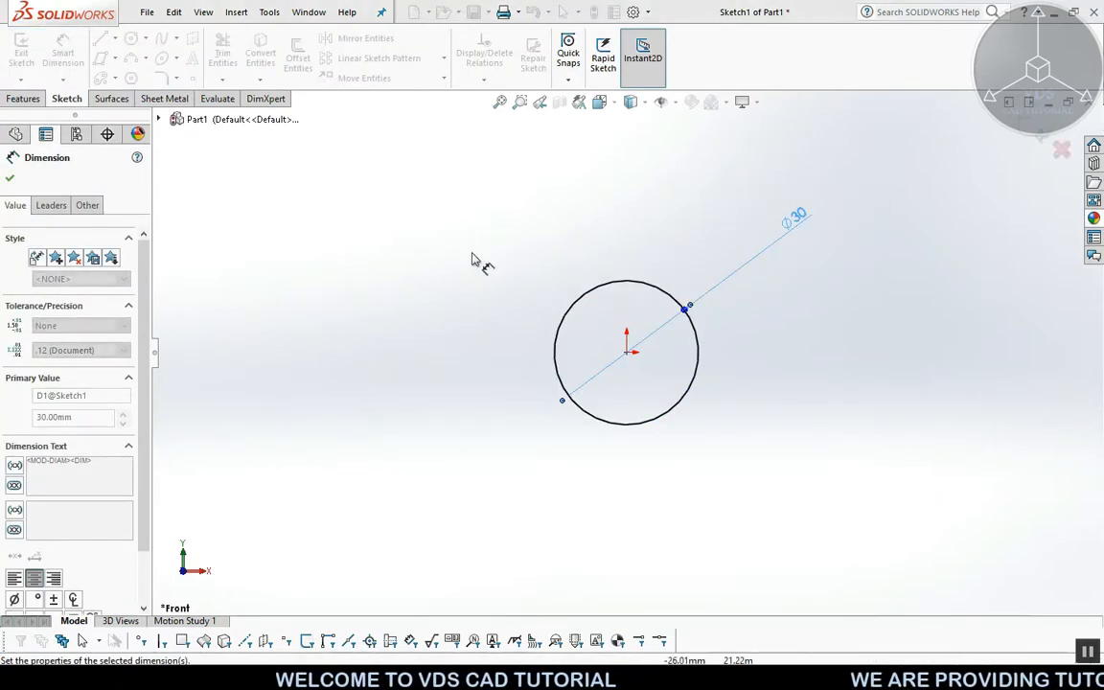
left_click(418, 243)
Sketch two separate perimeter circles beside the 30 mm circle, the upper with about 18 mm radius and the lower with about 12 mm.
left_click(146, 40)
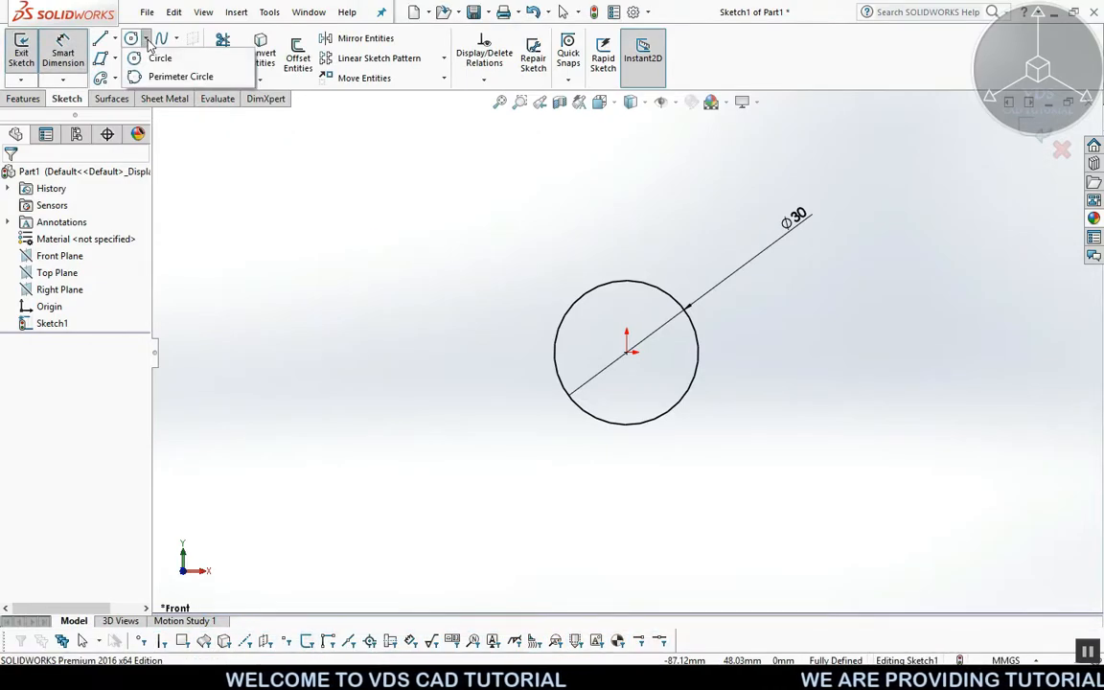
left_click(155, 80)
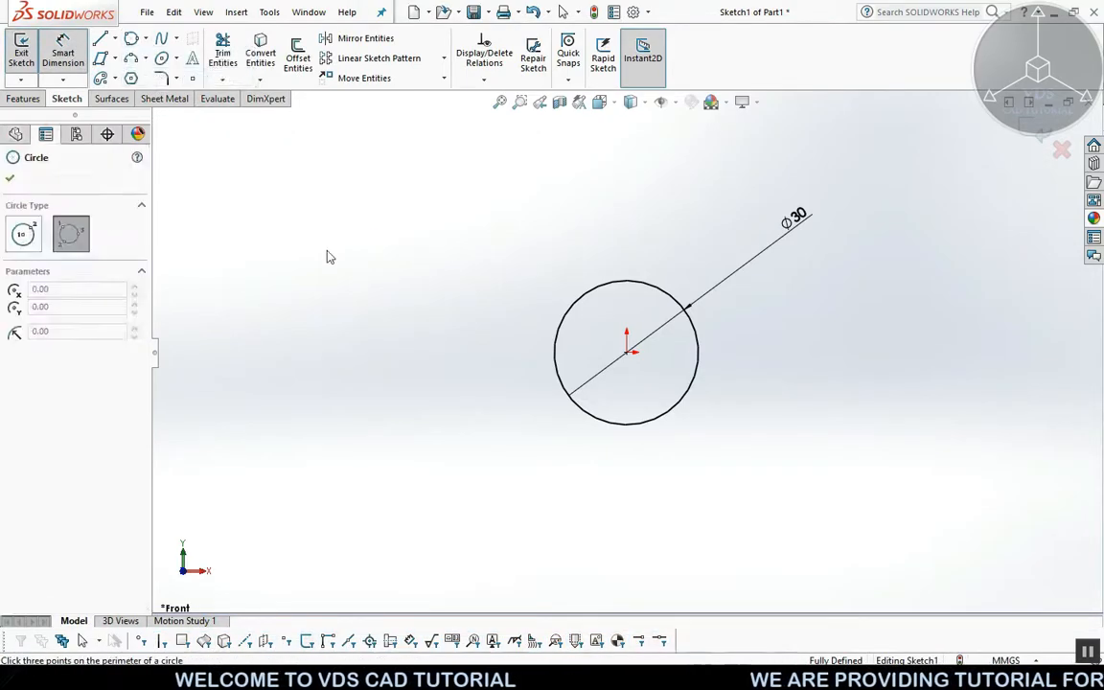
left_click(318, 243)
left_click(476, 202)
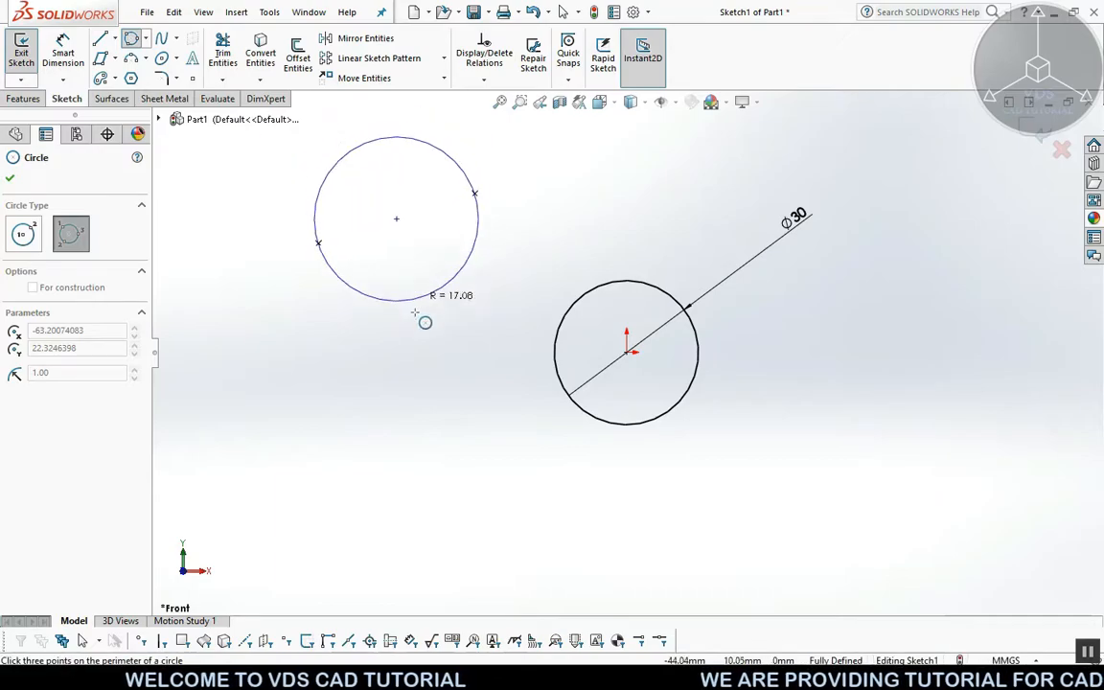
left_click(428, 335)
left_click(362, 498)
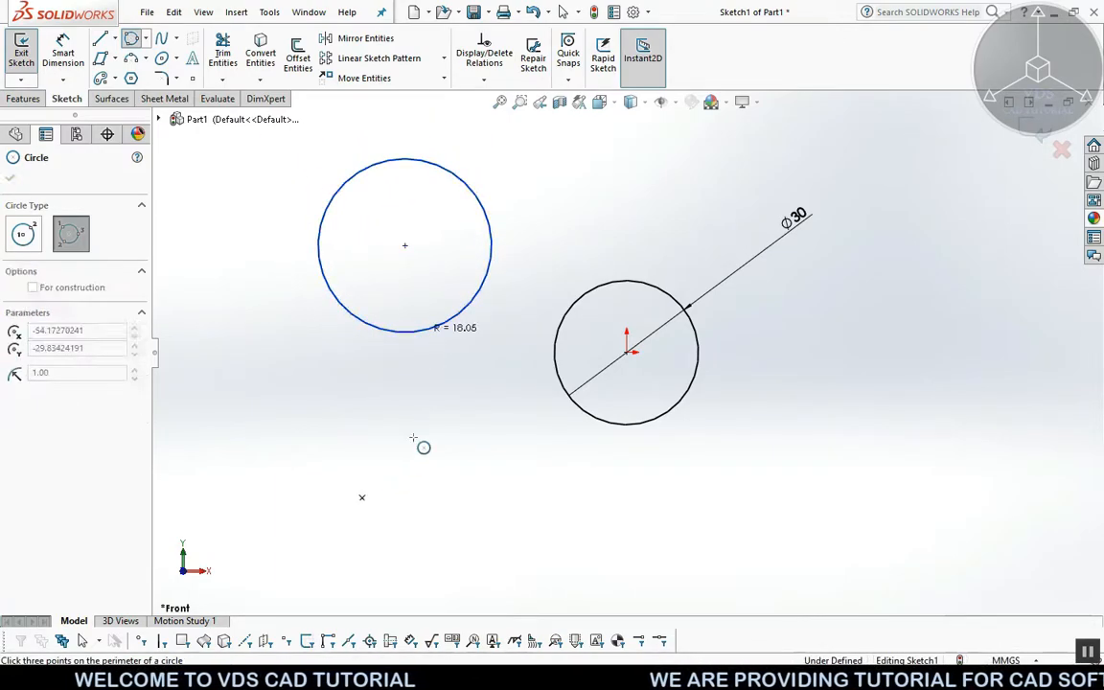
left_click(431, 421)
left_click(342, 411)
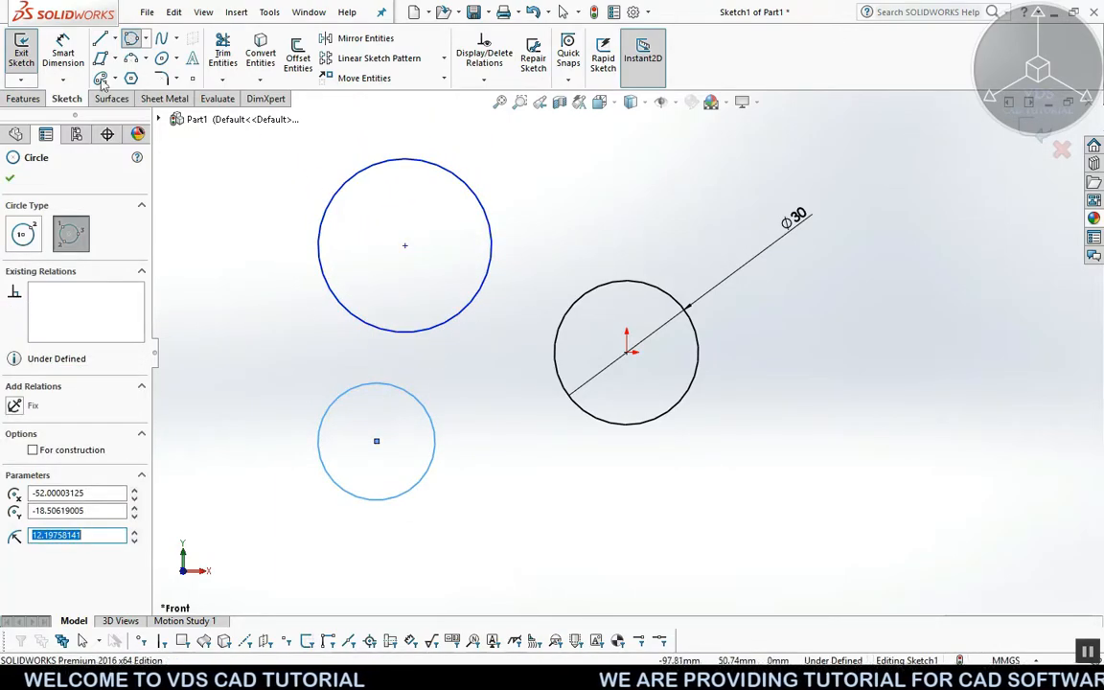
Sketch a center rectangle just below the 30 mm circle.
left_click(113, 58)
left_click(106, 99)
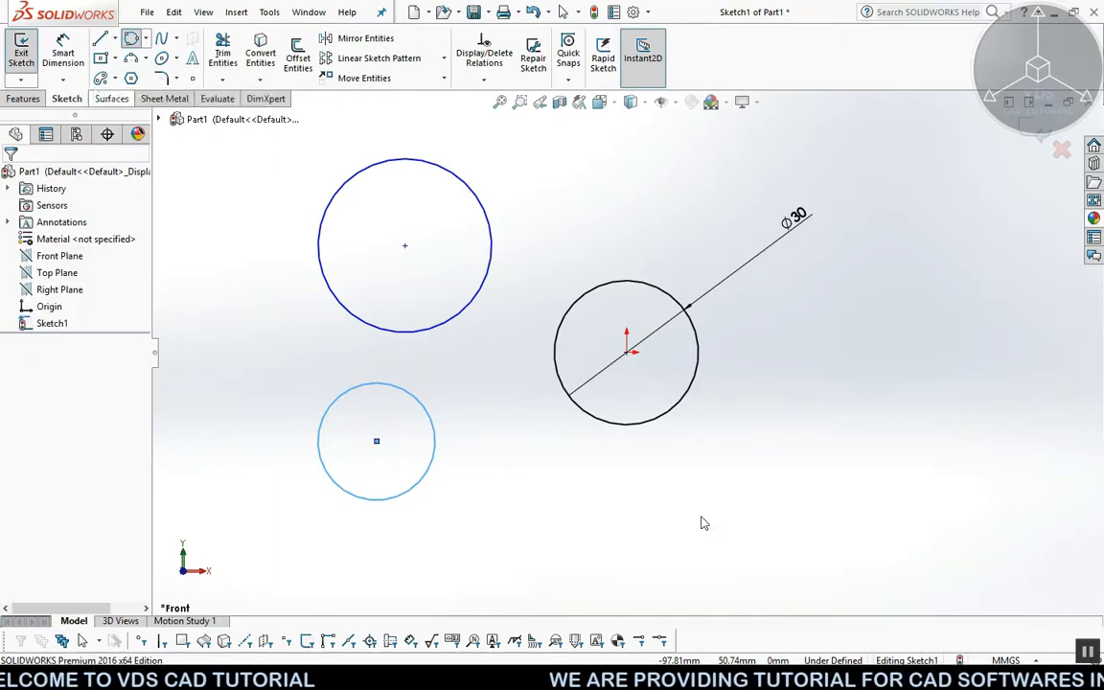
left_click(685, 513)
left_click(825, 429)
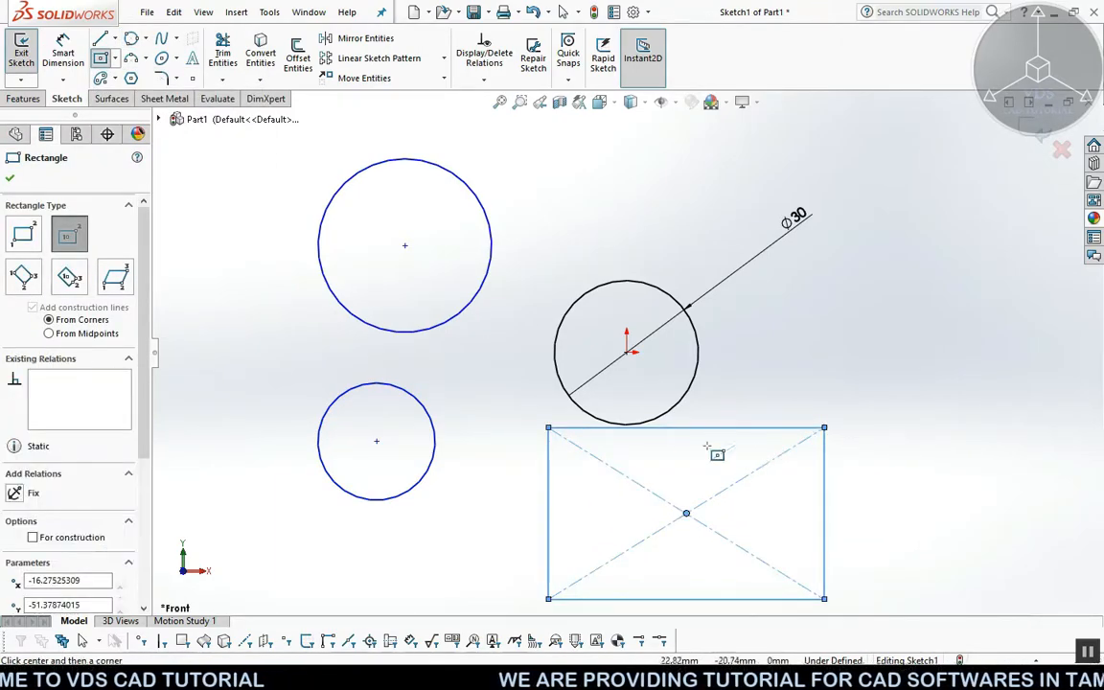
Sketch a perimeter circle of about 18 mm radius inside the rectangle, tangent to its right, bottom and top sides.
left_click(132, 39)
left_click(823, 514)
left_click(747, 600)
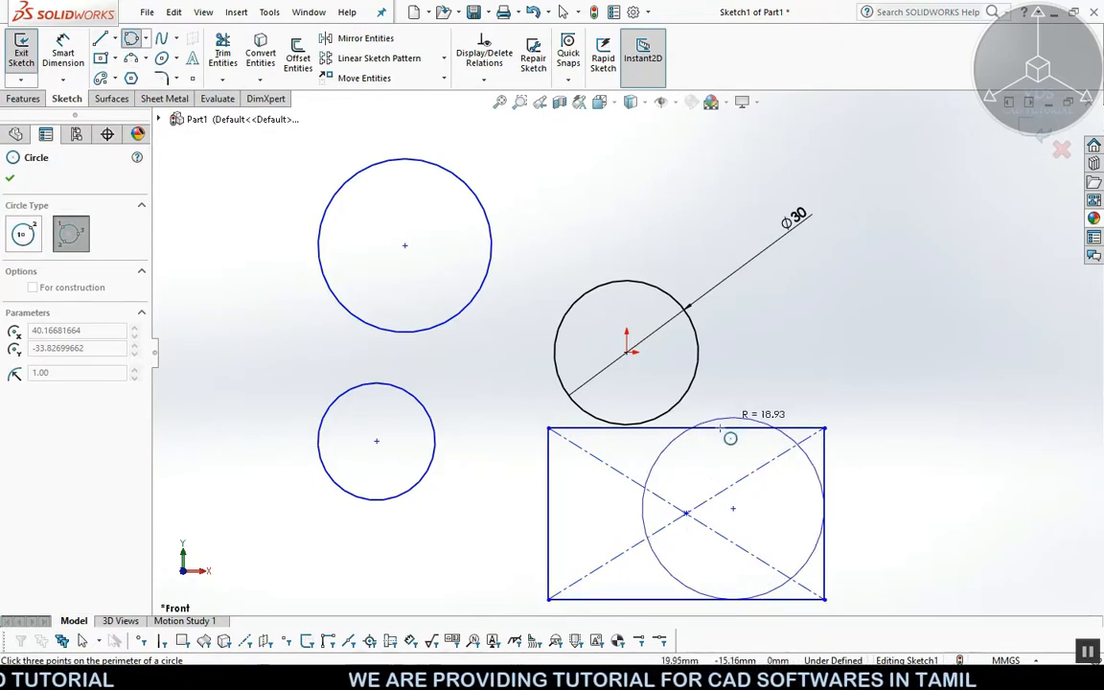
left_click(726, 429)
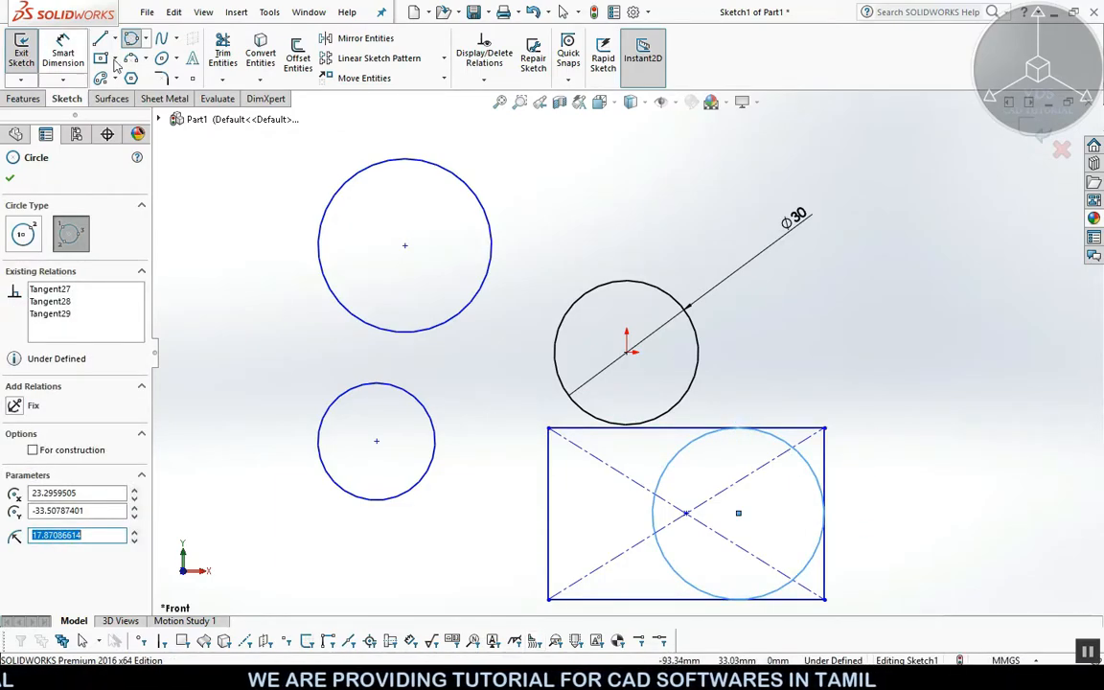
left_click(144, 43)
left_click(145, 42)
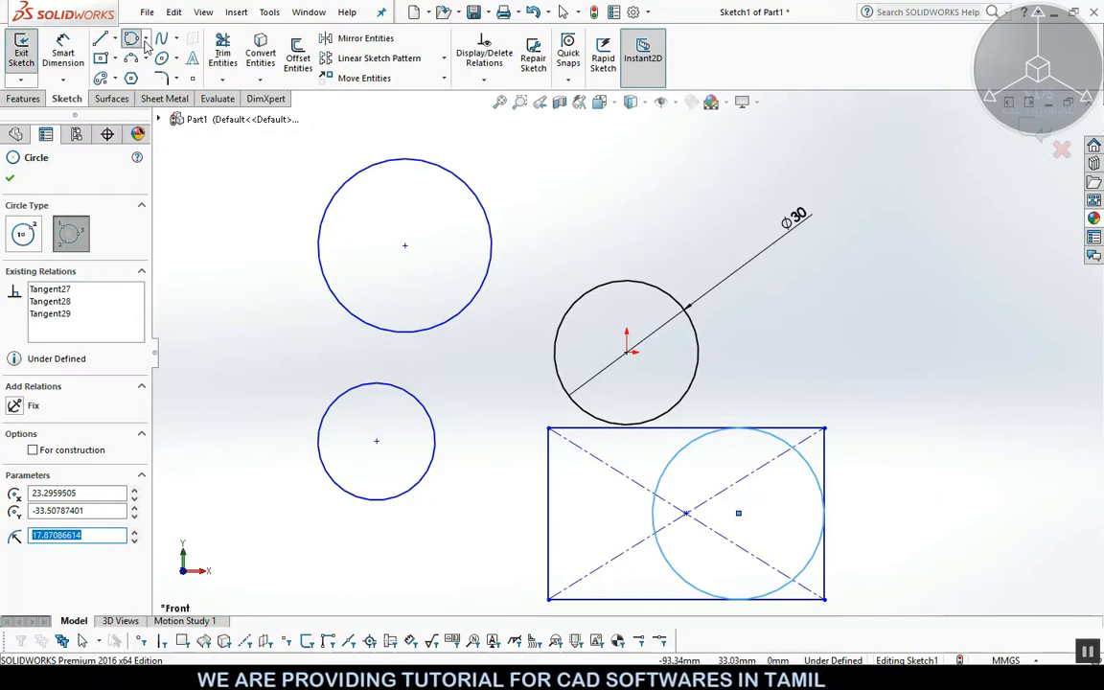
key("Escape")
Delete all circles, the rectangle and the diameter dimension from the sketch.
scroll(436, 288, "up", 5)
scroll(436, 288, "down", 6)
scroll(655, 342, "up", 3)
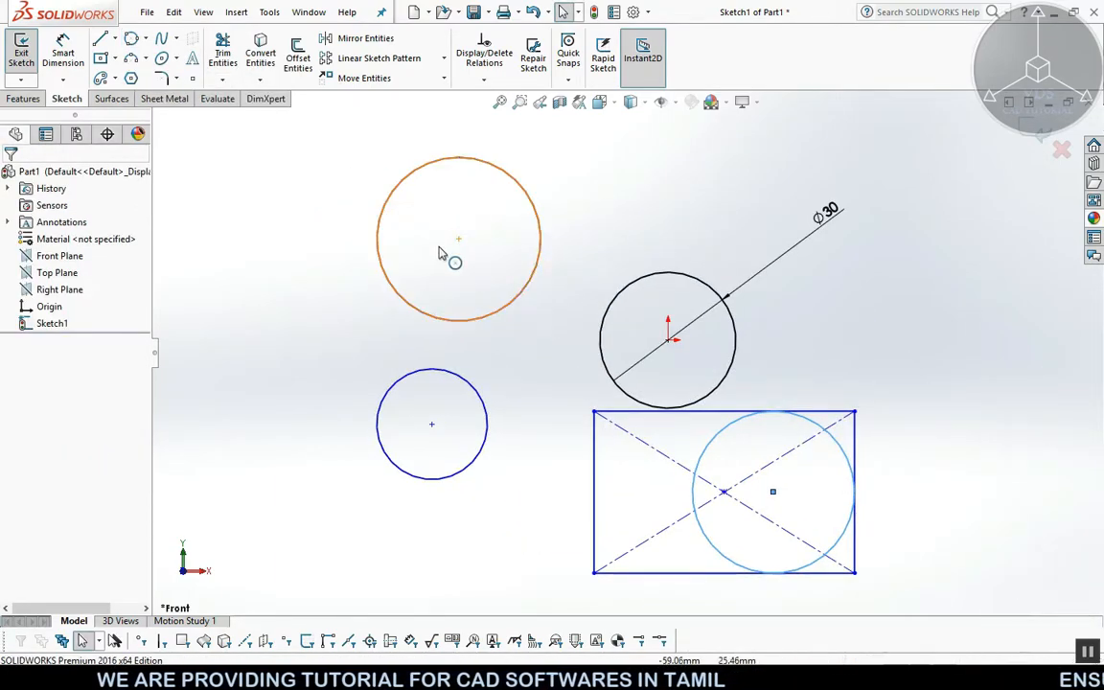
scroll(522, 290, "down", 5)
scroll(526, 294, "down", 3)
scroll(533, 296, "up", 1)
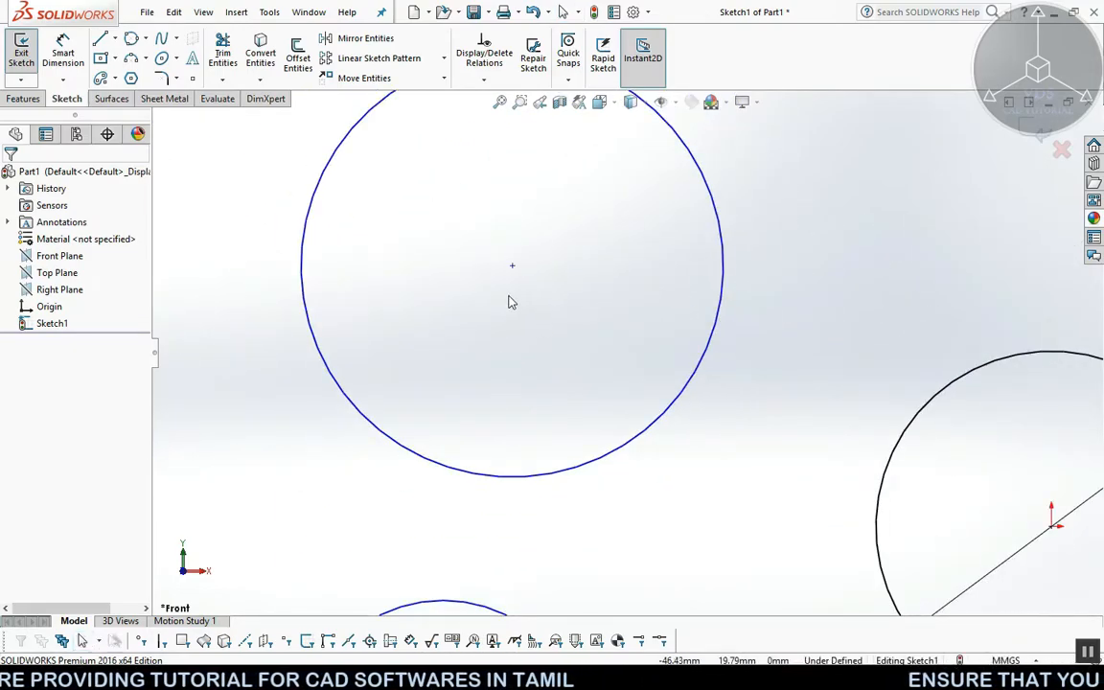
scroll(511, 302, "up", 4)
left_click_drag(260, 115, 919, 612)
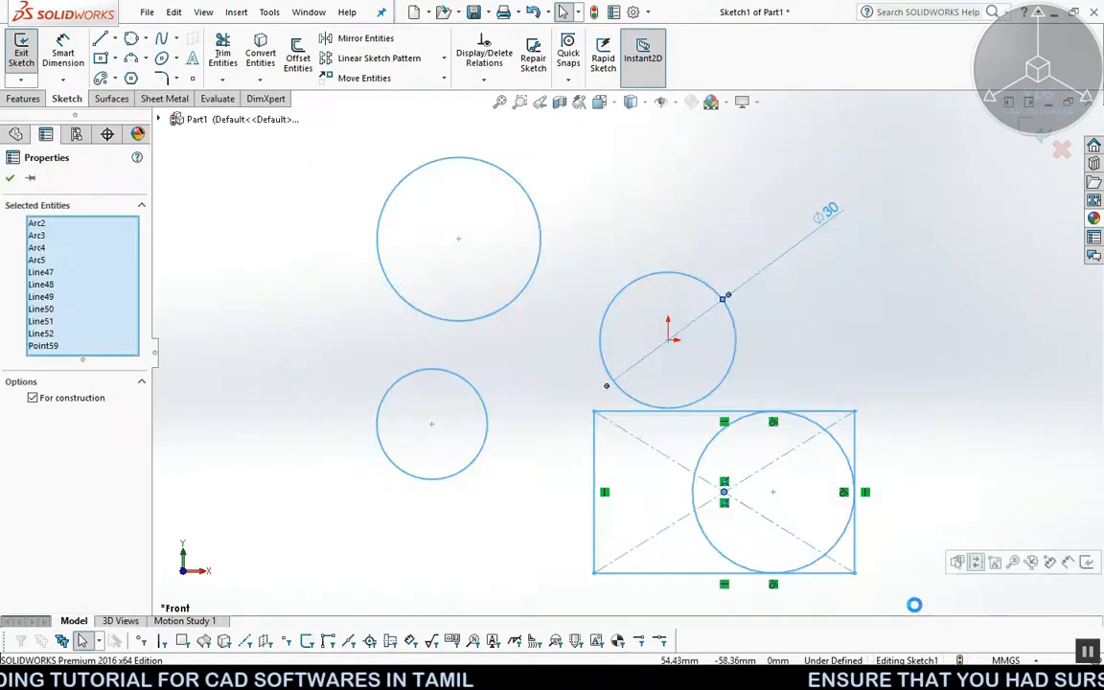
key("Delete")
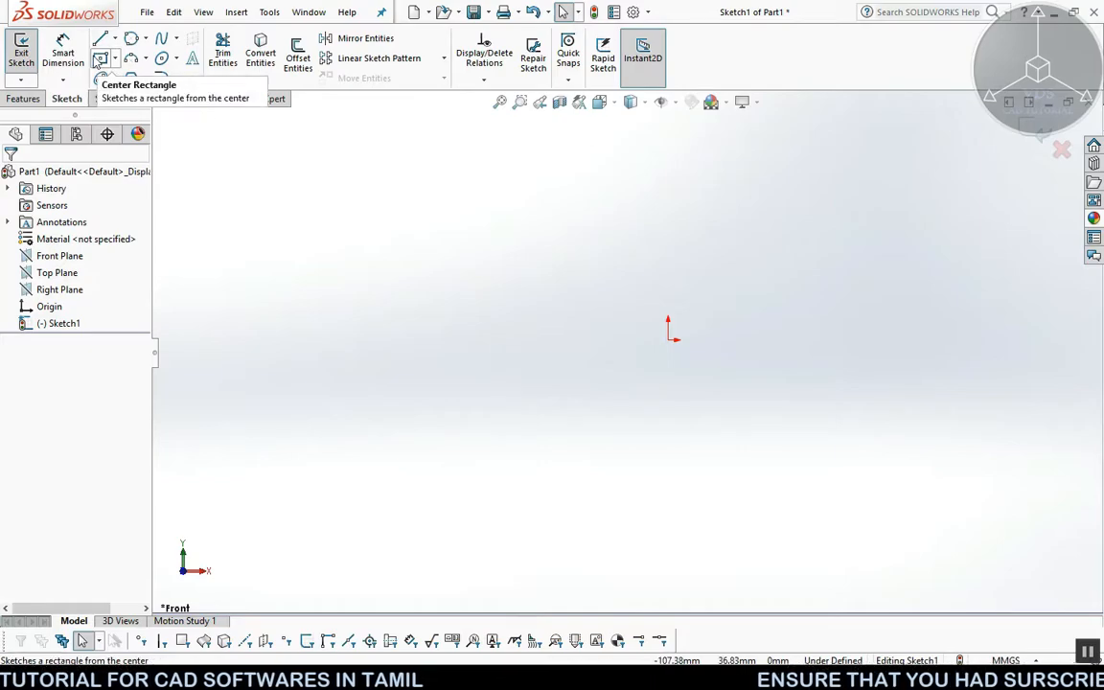
left_click(147, 60)
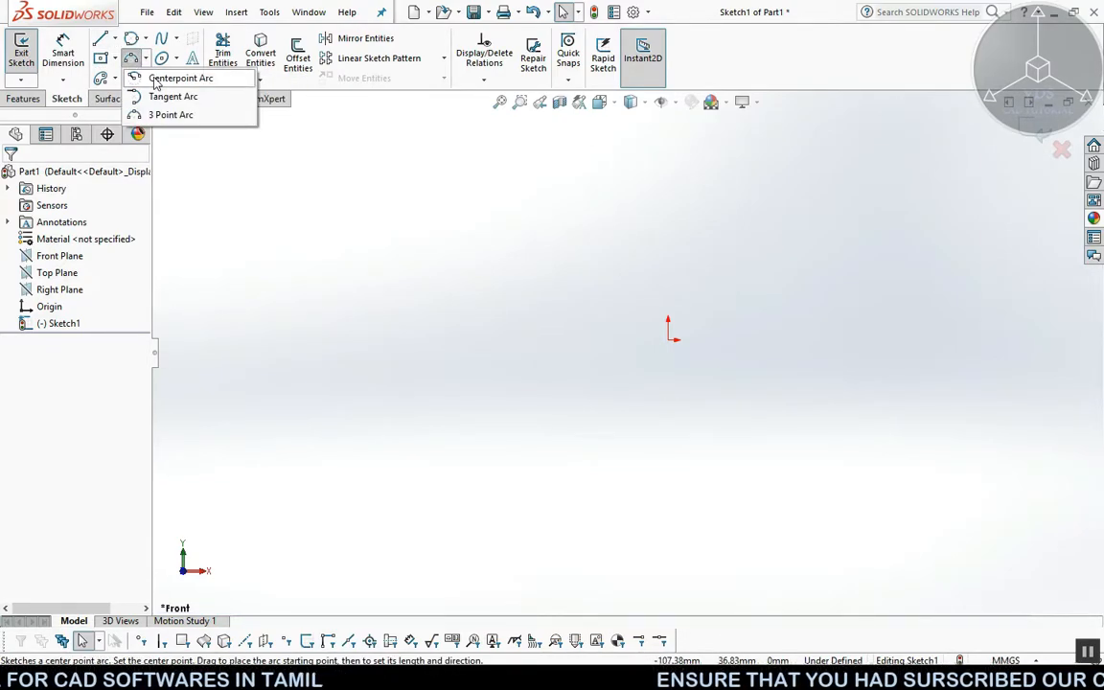
left_click(148, 40)
left_click(148, 41)
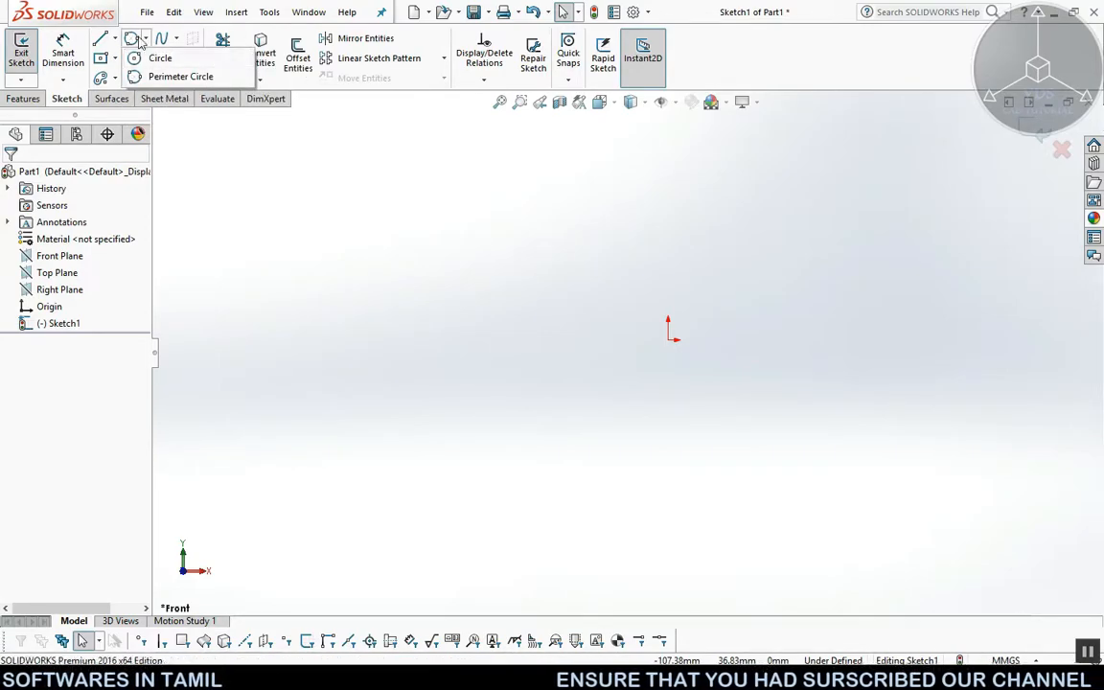
Sketch a centerpoint arc centred on the origin, with about 38 mm radius, sweeping about 135° over the top.
left_click(145, 59)
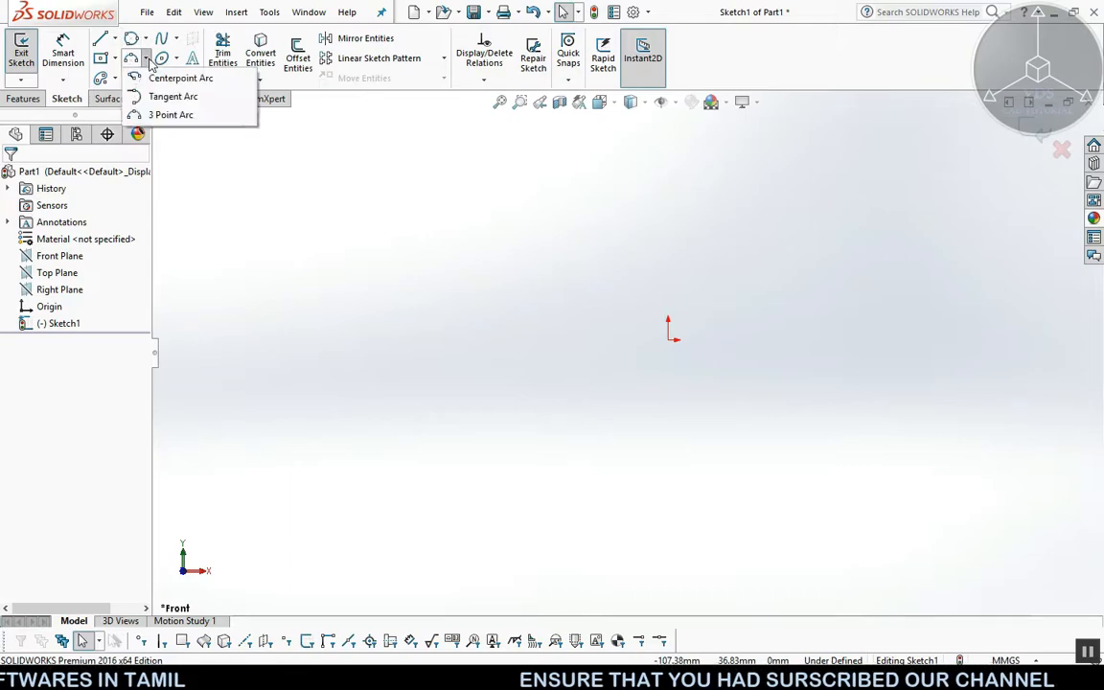
left_click(160, 78)
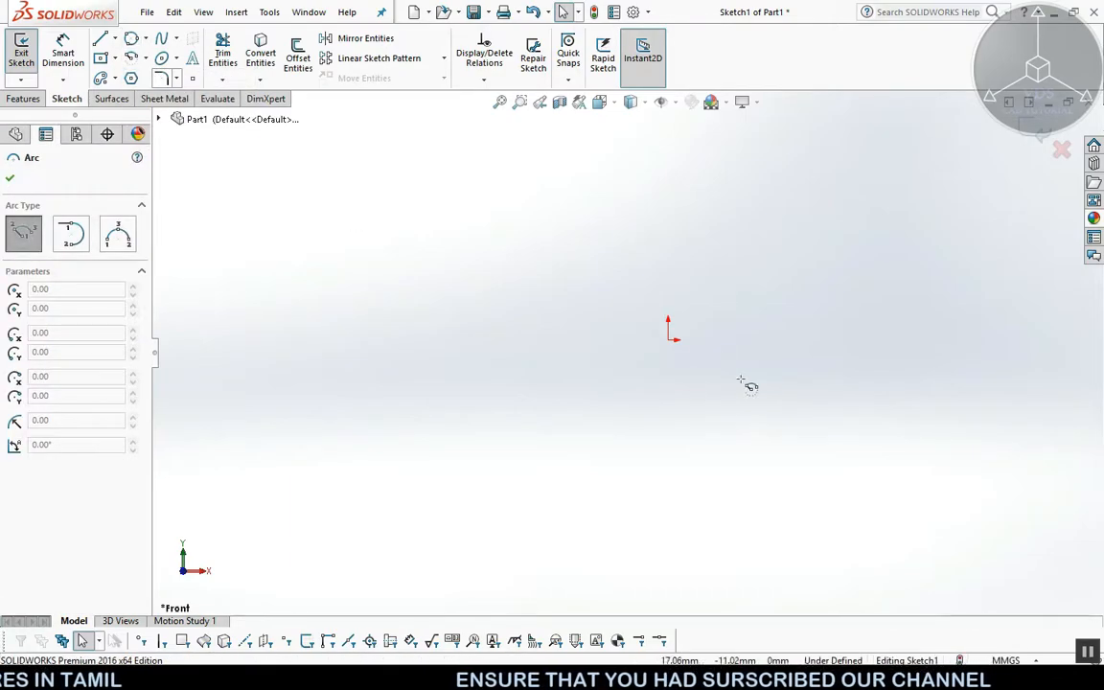
left_click(669, 339)
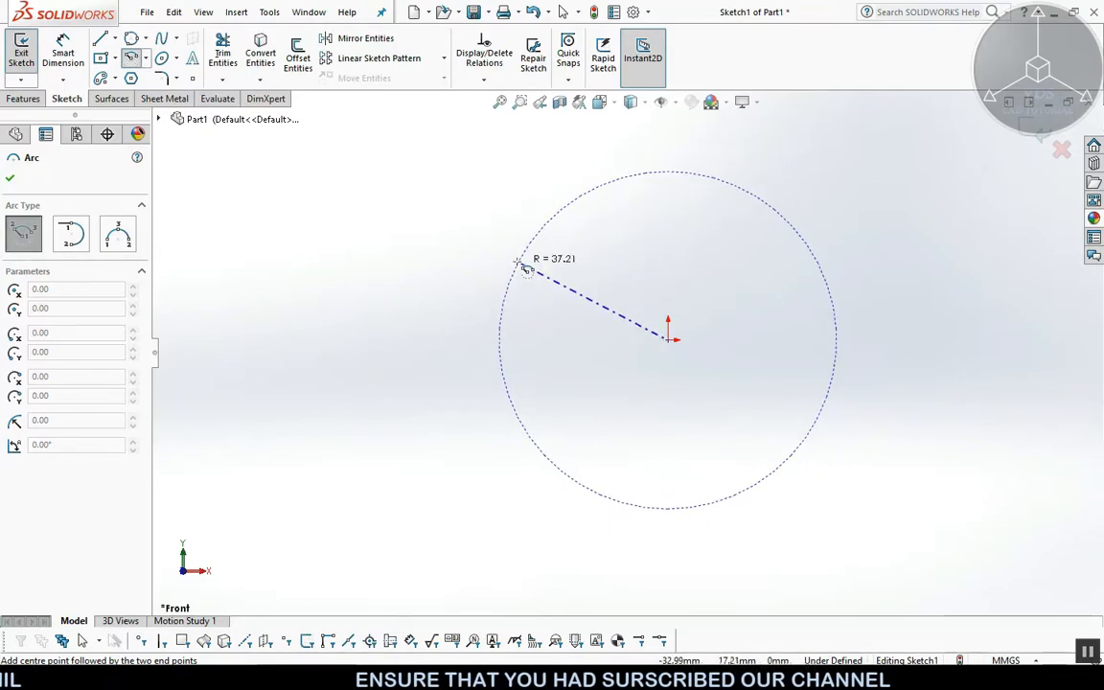
left_click(516, 266)
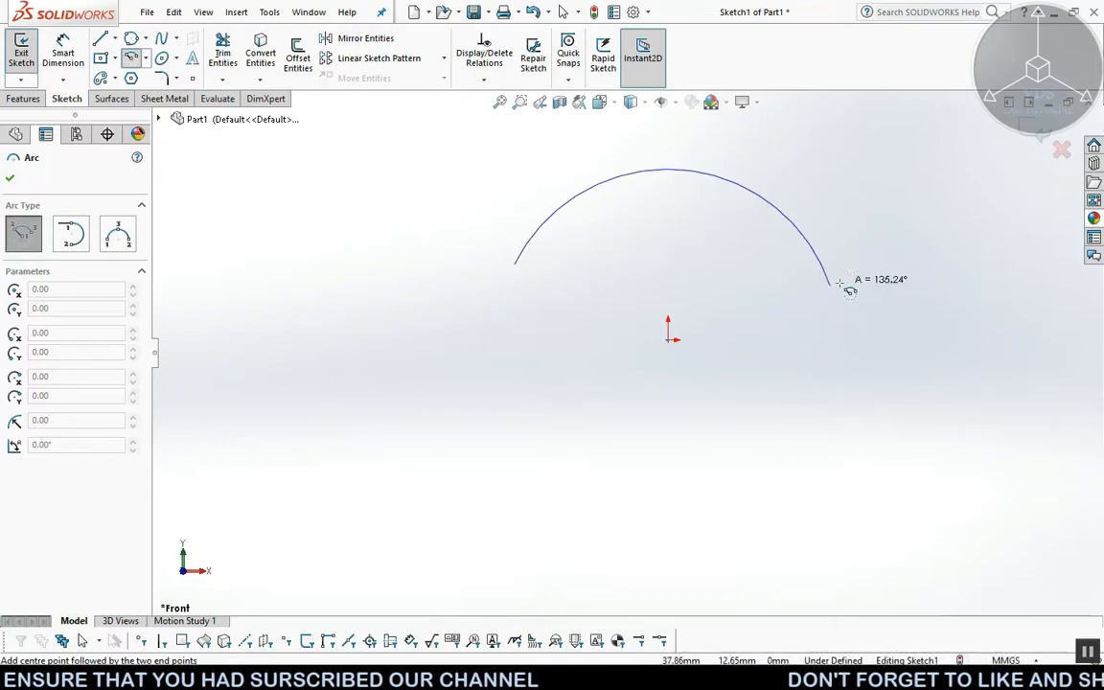
left_click(831, 285)
Sketch a second centerpoint arc of about 30 mm radius, centred below and left of the origin, curving up toward the origin.
left_click(601, 473)
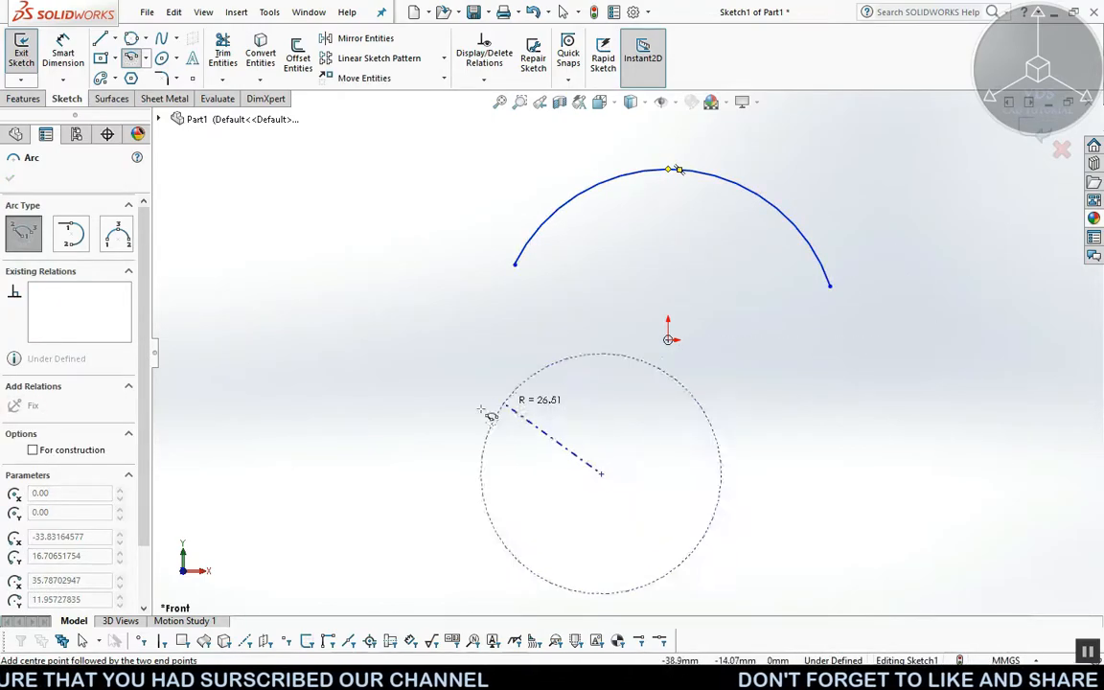
left_click(473, 433)
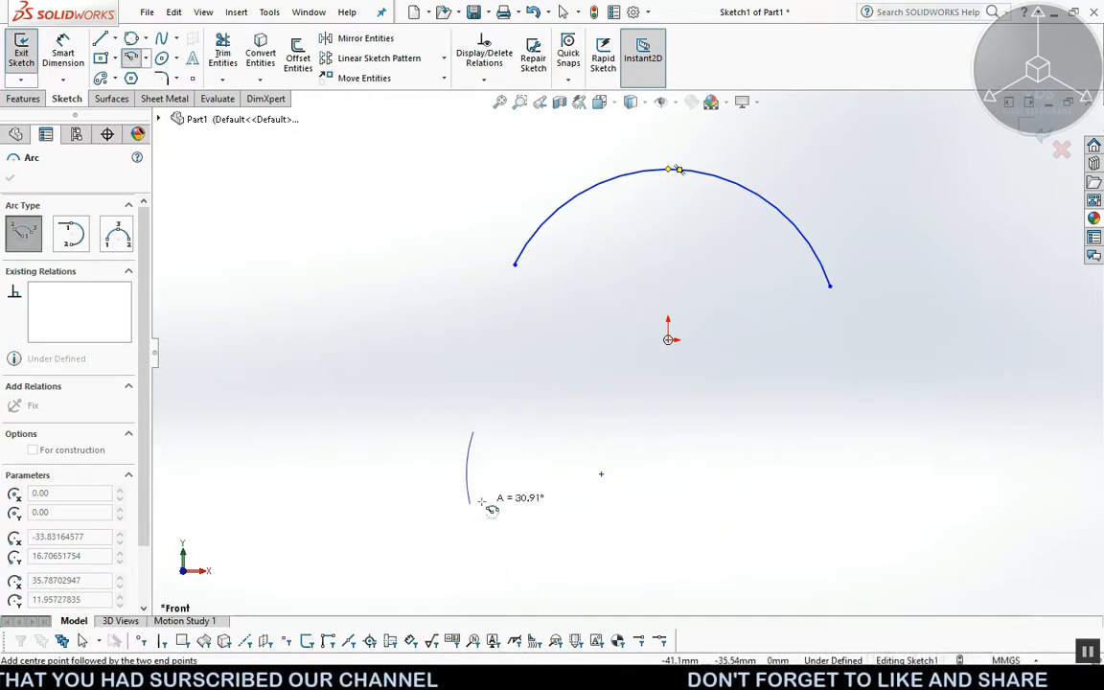
left_click(611, 339)
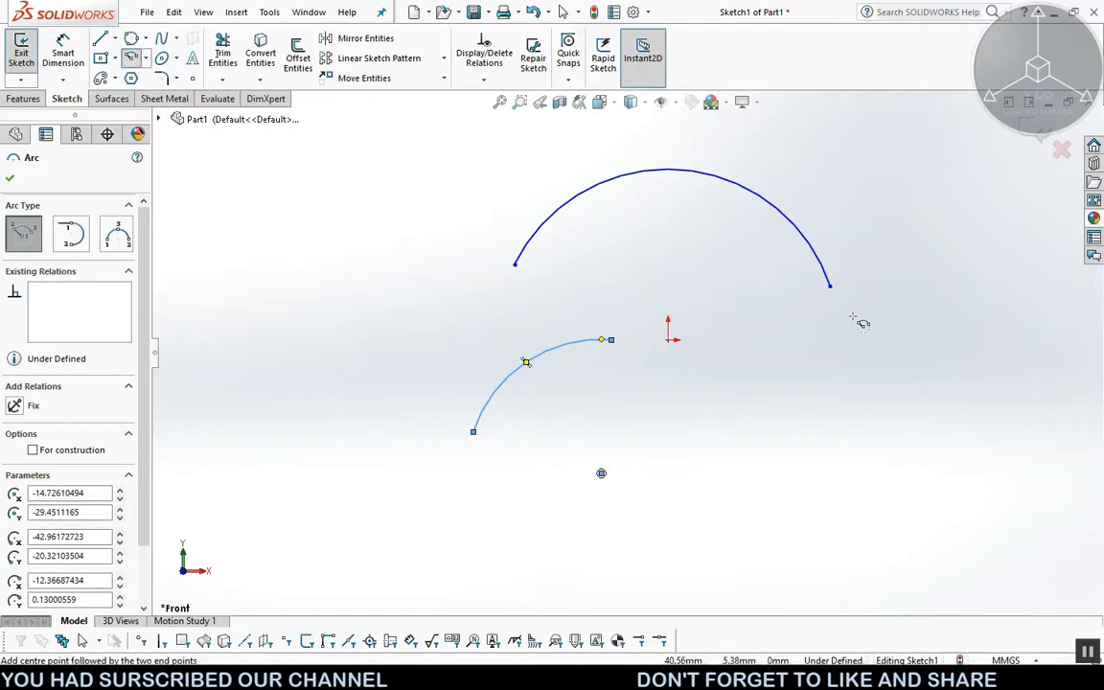
Sketch a horizontal line below and to the right of the origin.
left_click(145, 58)
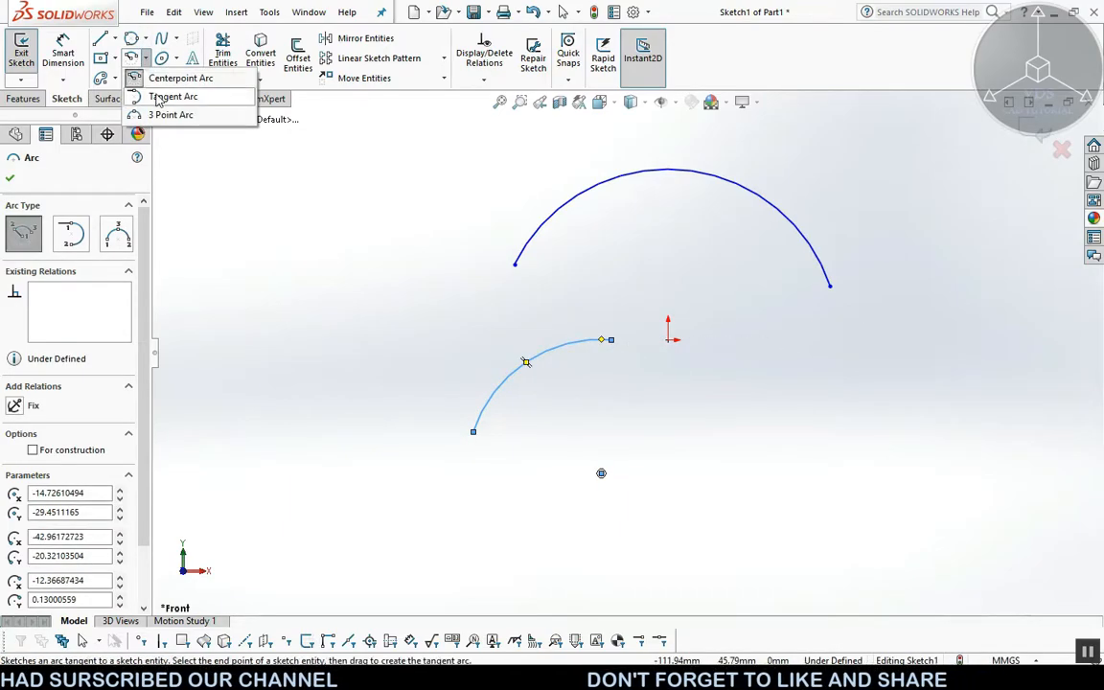
left_click(102, 41)
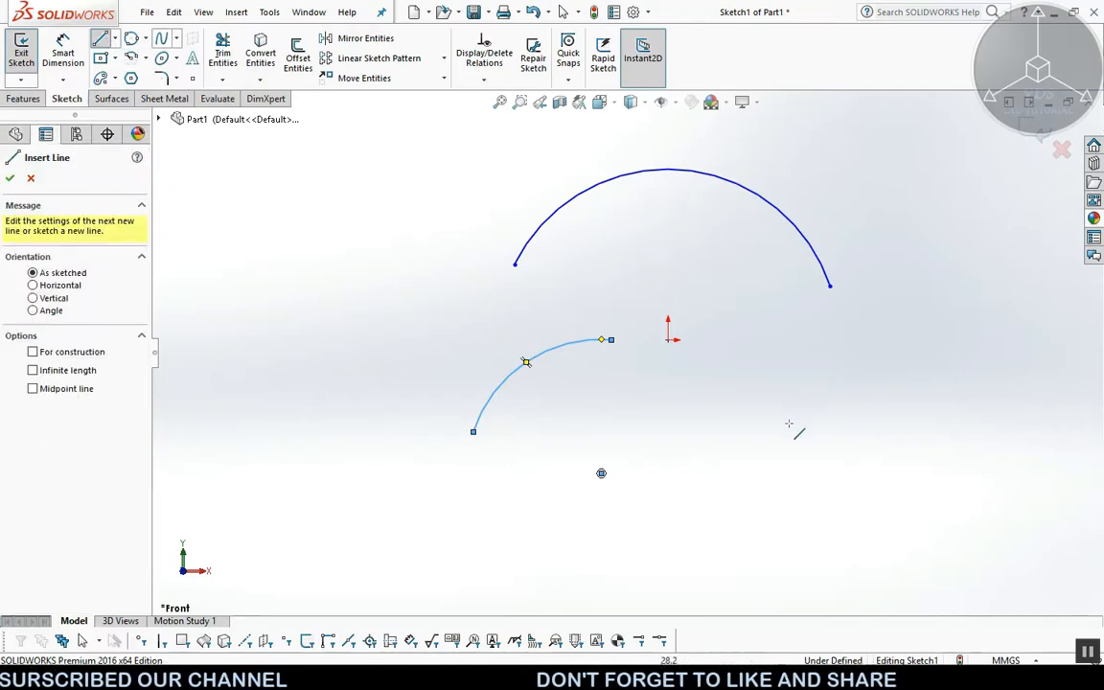
left_click(714, 401)
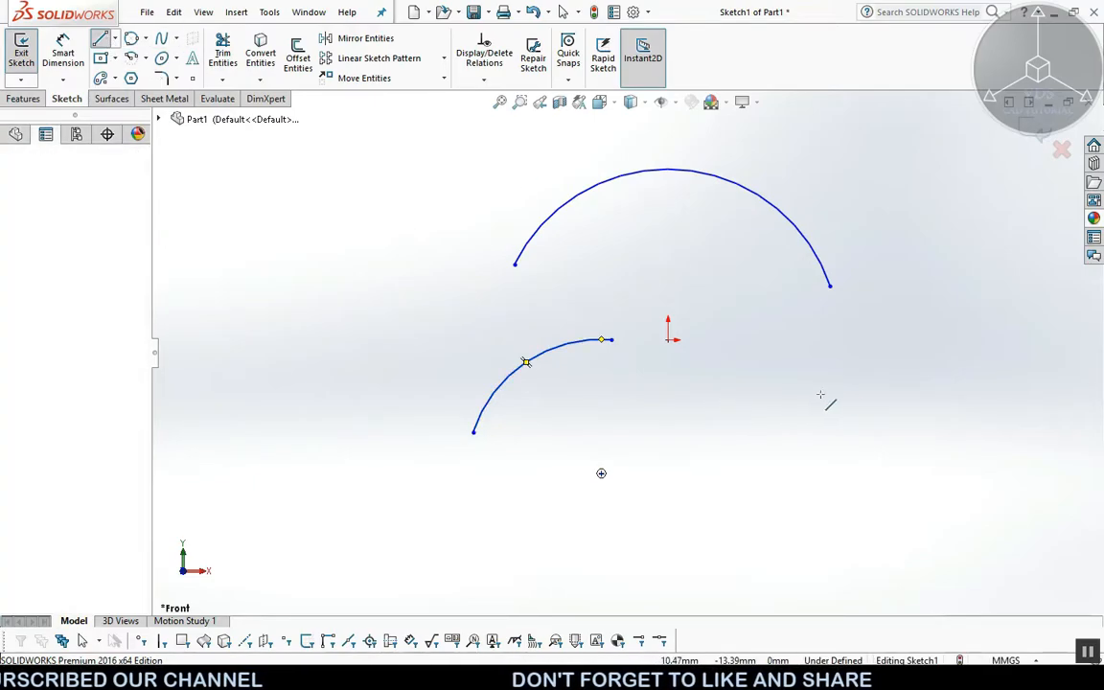
left_click(873, 401)
key("Escape")
Add a 180° tangent arc from the right end of the horizontal line, curving downward.
left_click(145, 58)
left_click(163, 96)
left_click(874, 401)
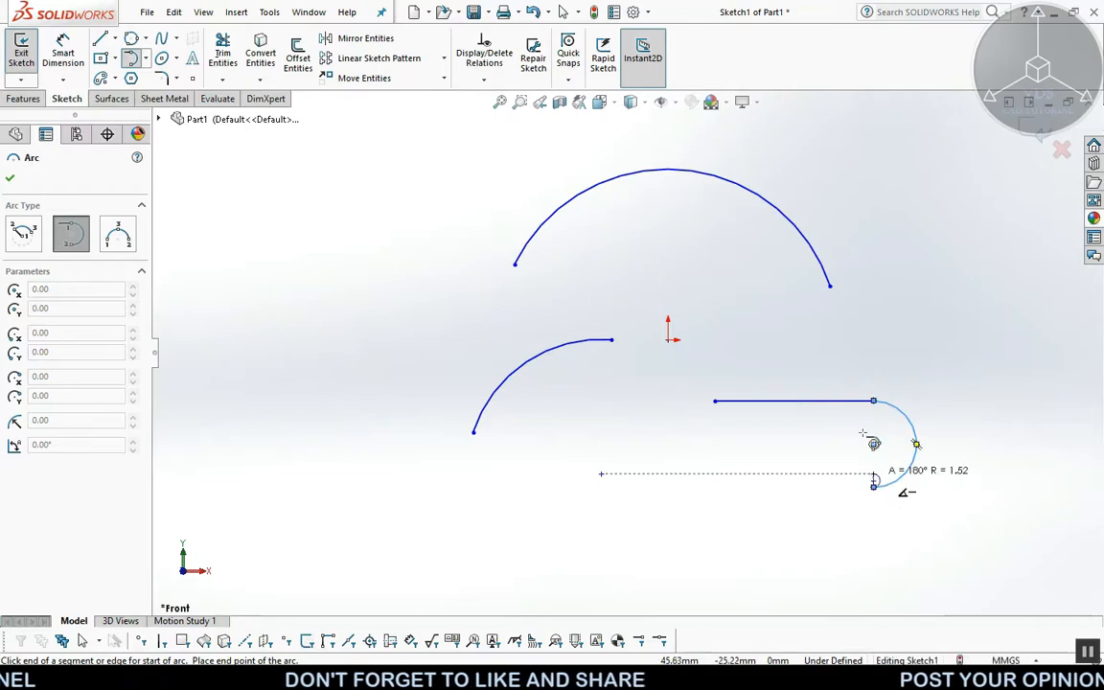
left_click(874, 487)
key("Escape")
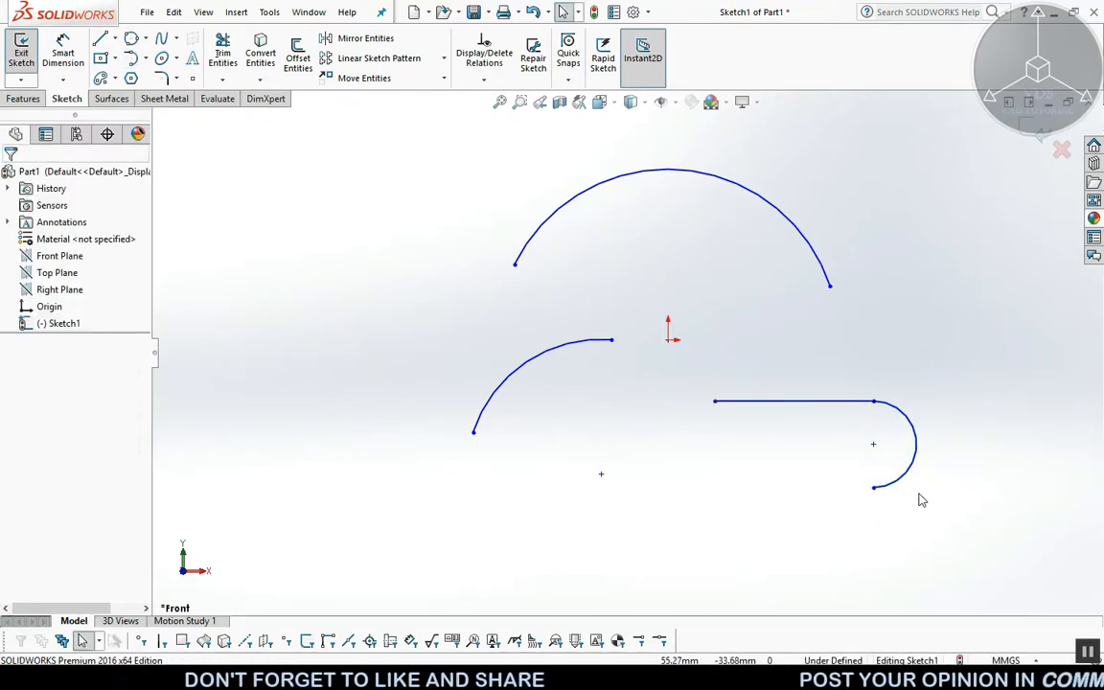
Sketch a 3 point arc of about 37 mm radius and 137.5° above and left of the origin-centred arc.
left_click(146, 59)
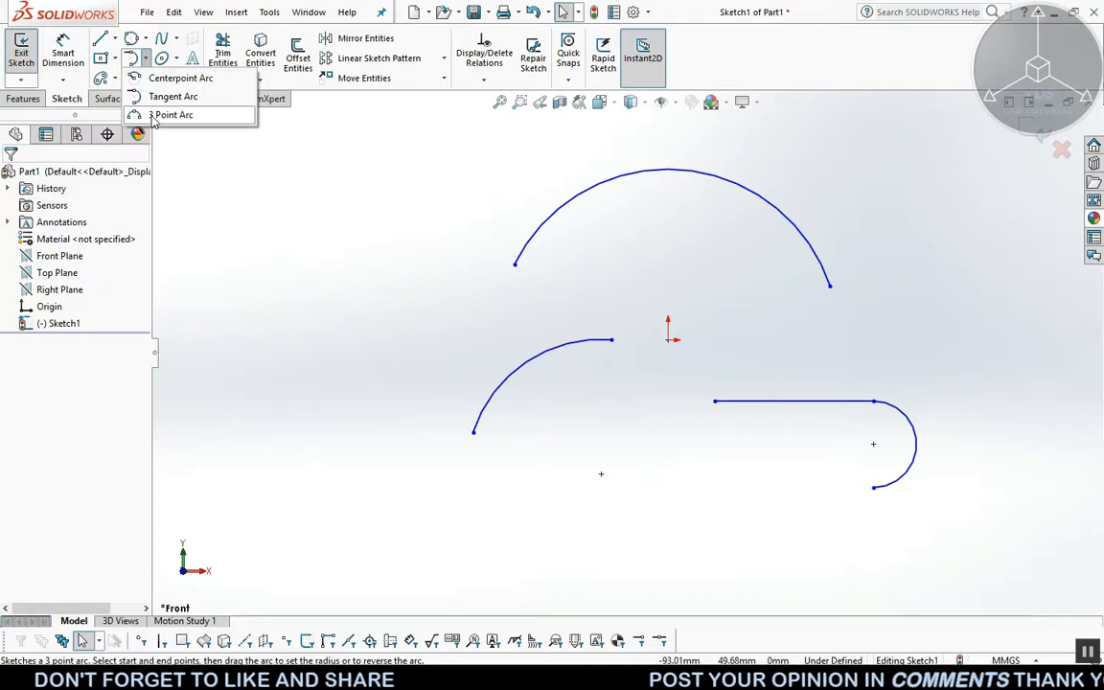
left_click(145, 38)
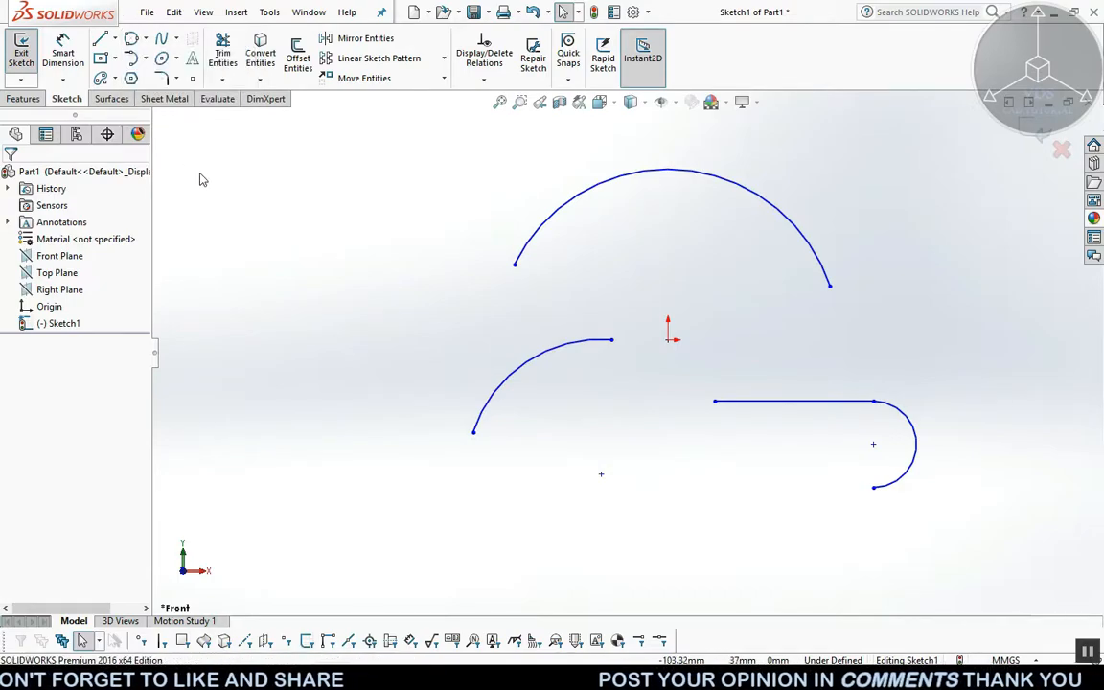
left_click(147, 59)
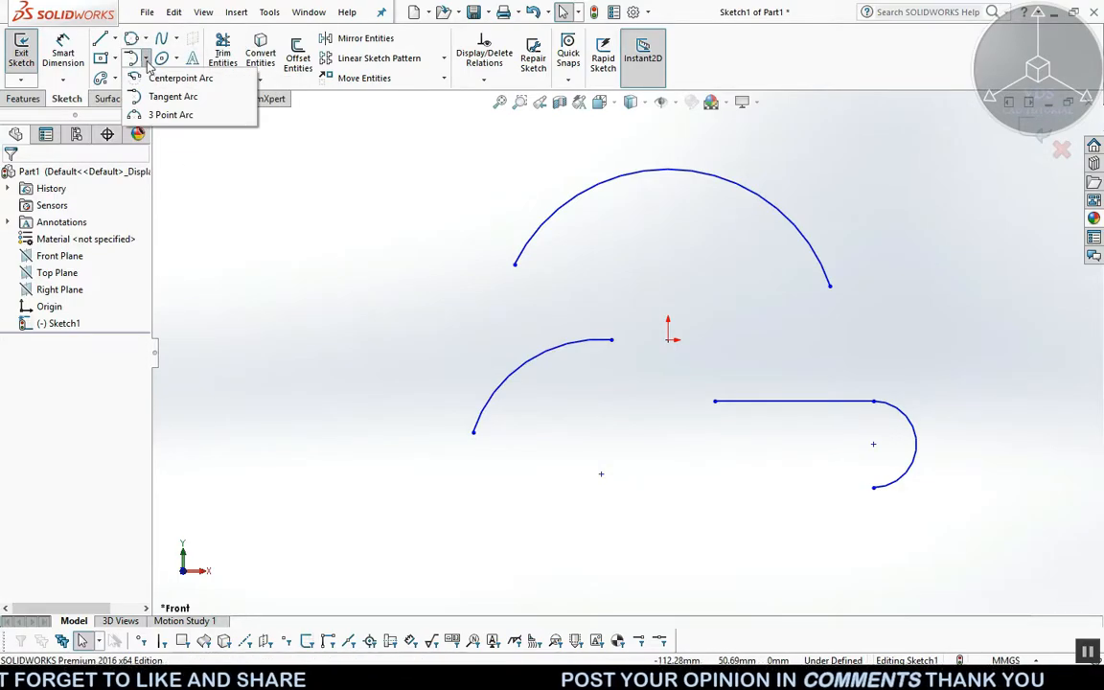
left_click(158, 114)
left_click(329, 284)
left_click(617, 157)
left_click(429, 124)
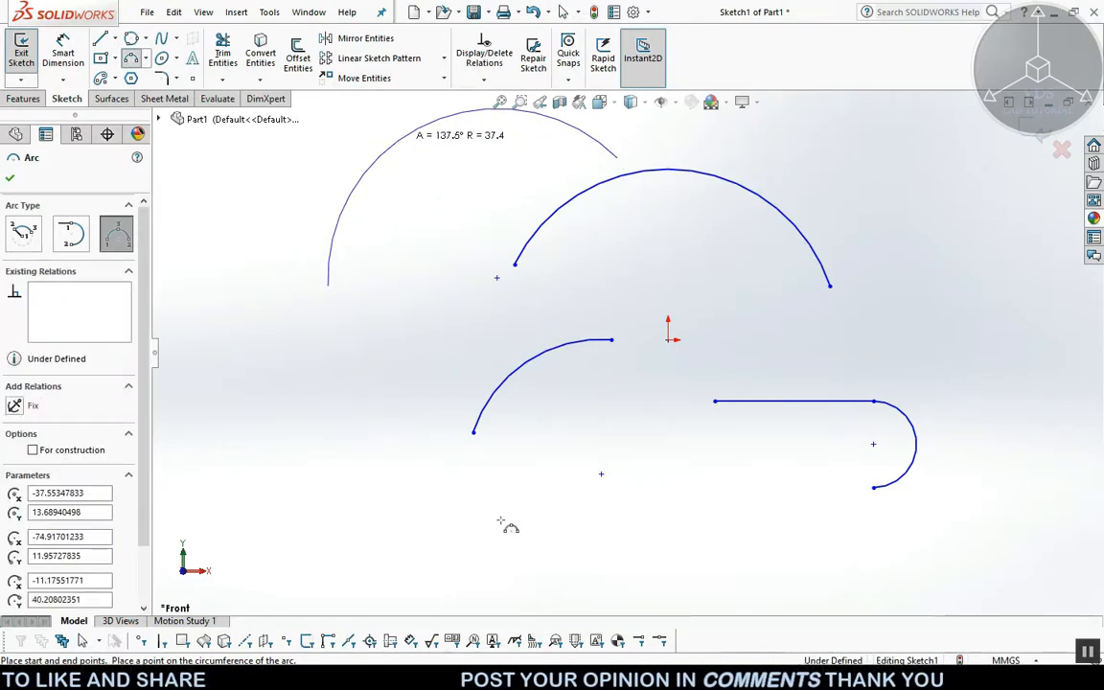
Sketch another 3 point arc of about 26 mm radius, passing over the smaller centerpoint arc below and left of the origin.
left_click(454, 506)
left_click(662, 393)
left_click(495, 340)
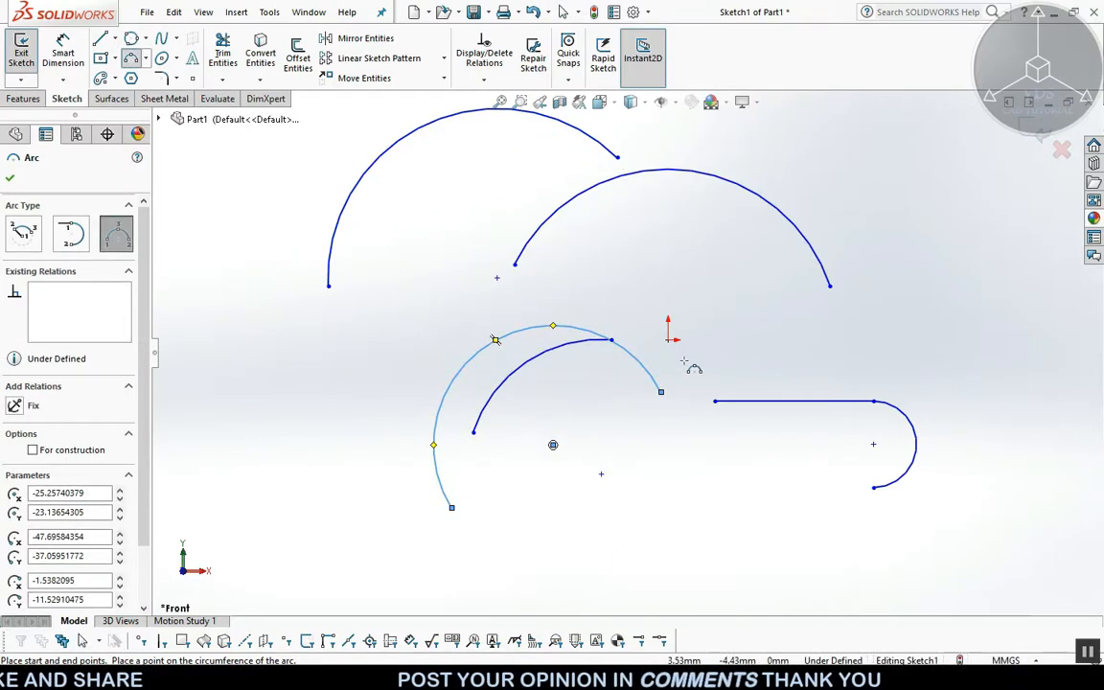
Delete all the sketched arcs and the horizontal line from the sketch.
key("Escape")
left_click_drag(290, 143, 956, 568)
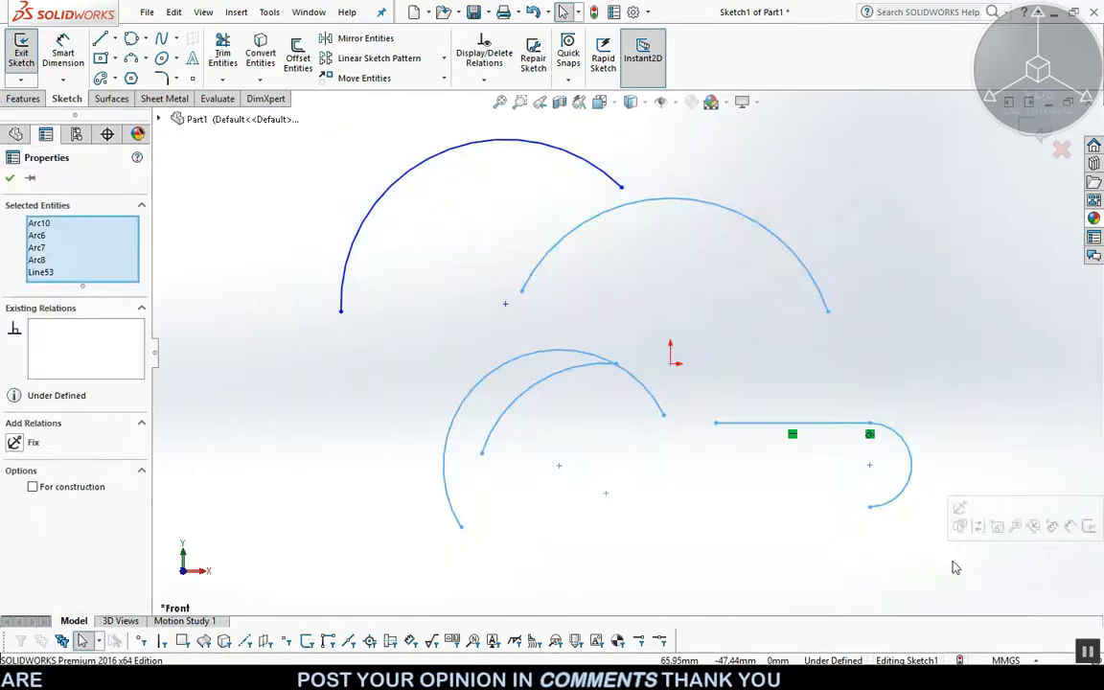
key("Delete")
left_click_drag(712, 239, 513, 133)
key("Delete")
Sketch a 40-sided polygon centred on the origin with an inscribed circle about 65 mm in diameter, and change it to 3 sides.
left_click(131, 77)
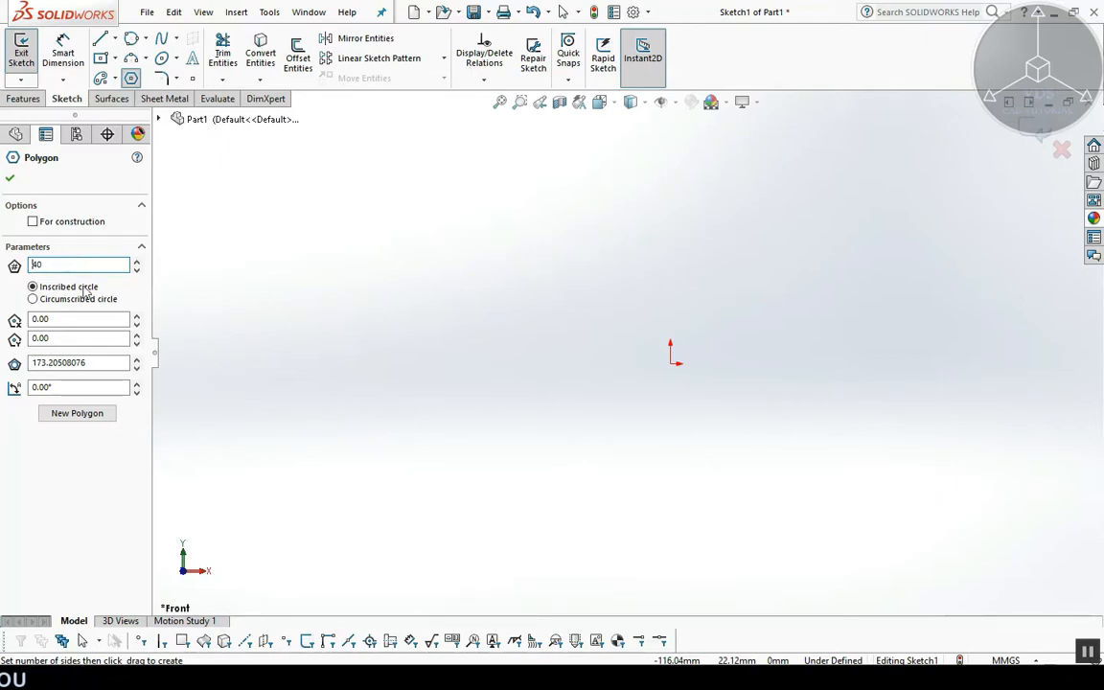
left_click(672, 356)
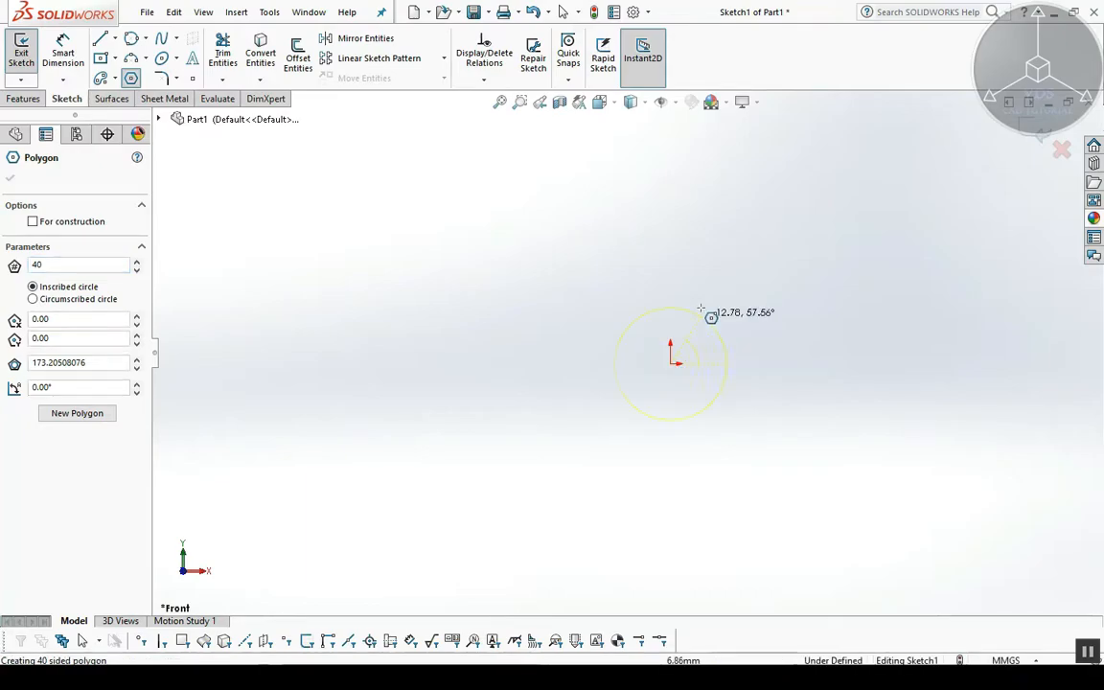
left_click(663, 222)
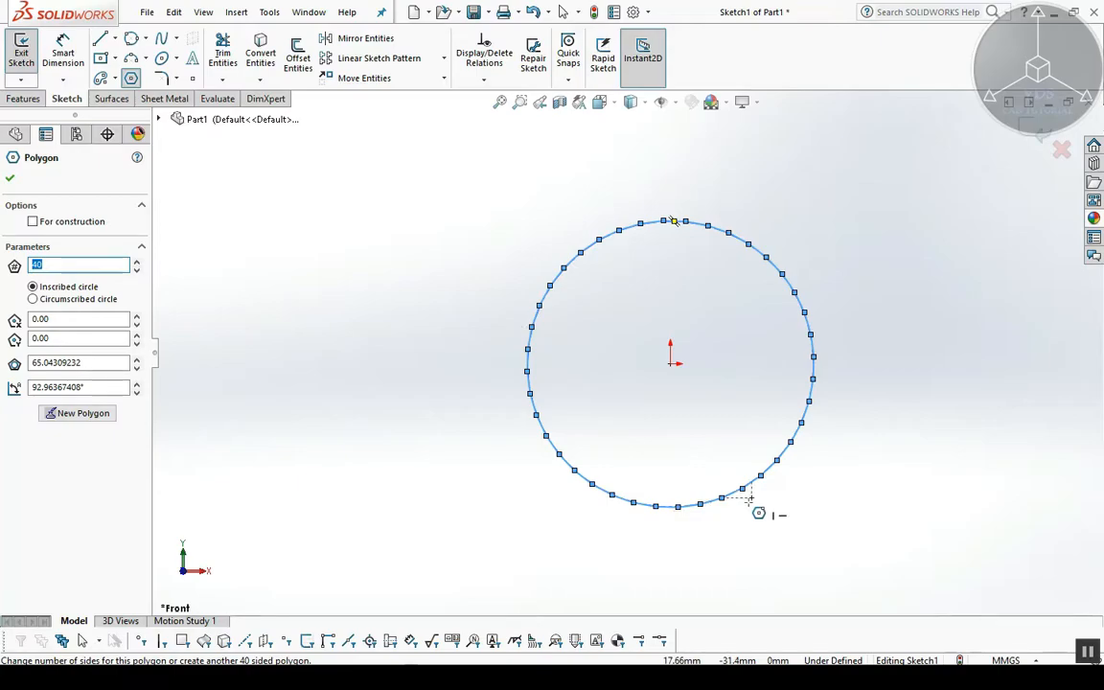
type("5")
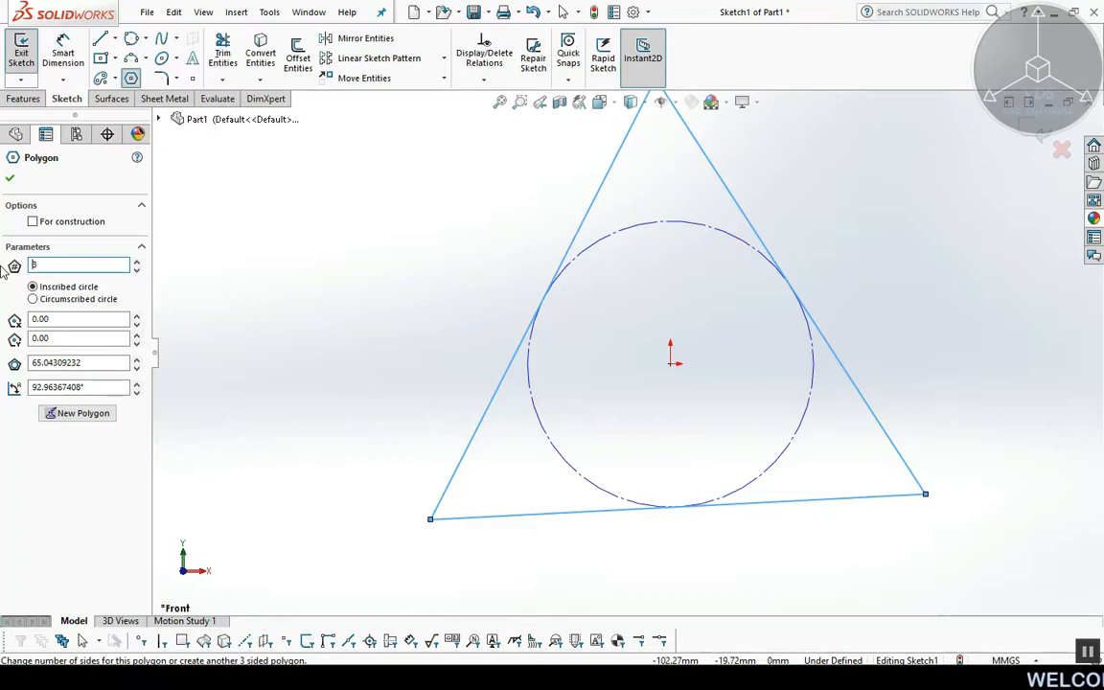
scroll(698, 398, "up", 2)
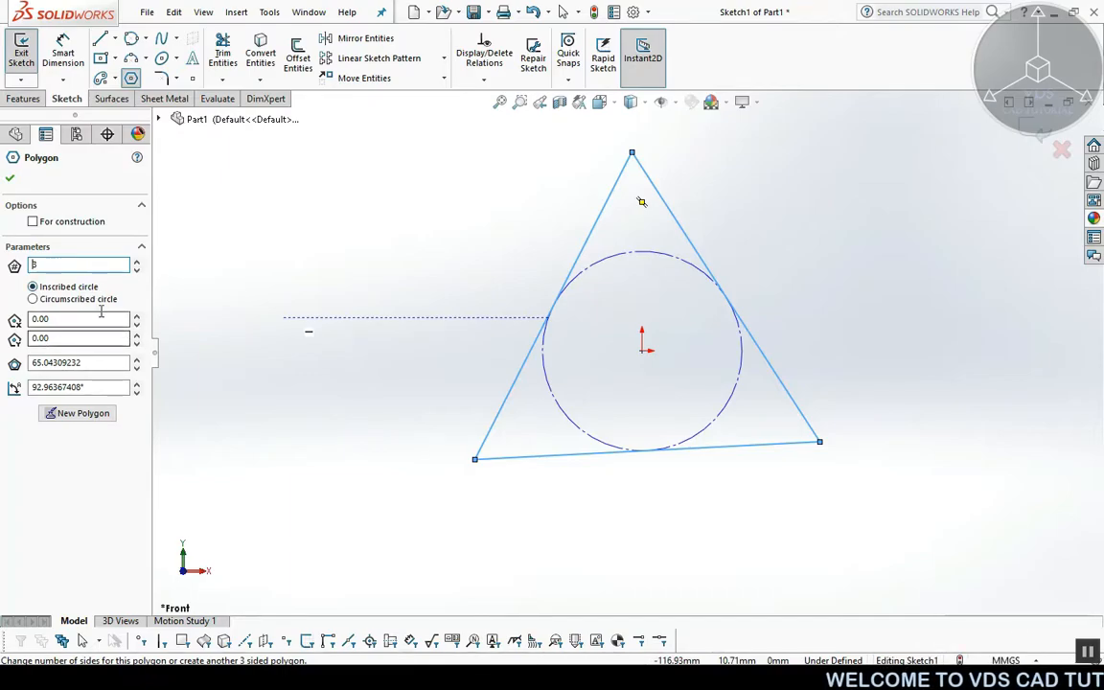
Switch the triangle between inscribed and circumscribed circle to compare them, and accept it with the circumscribed circle.
left_click(55, 304)
left_click(46, 288)
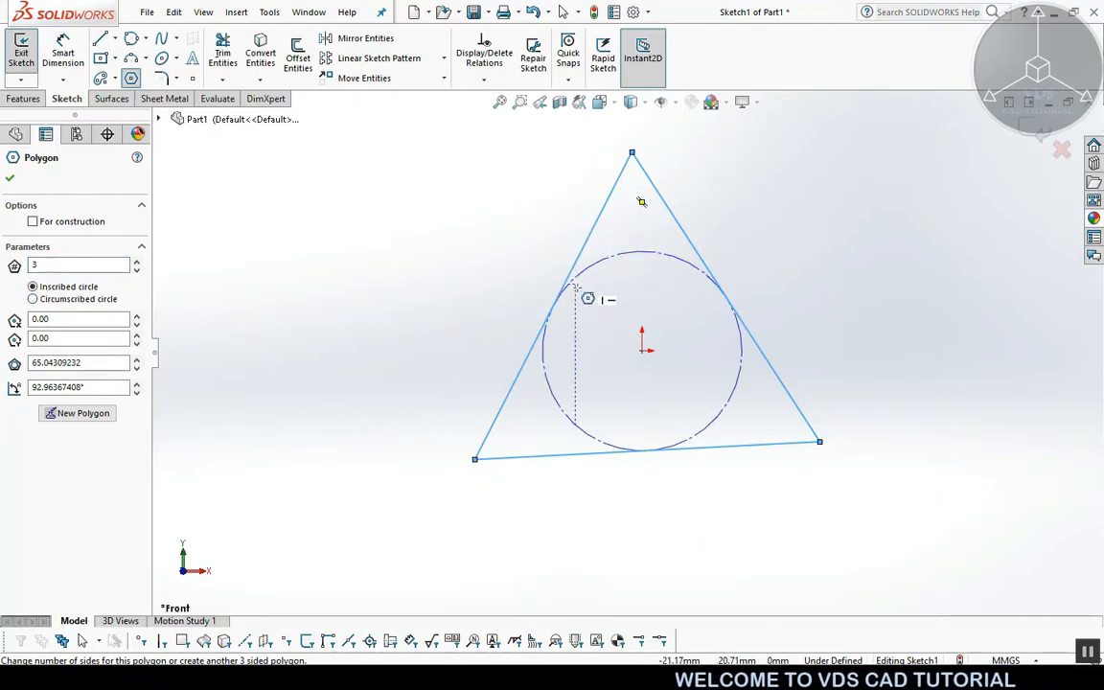
left_click(86, 304)
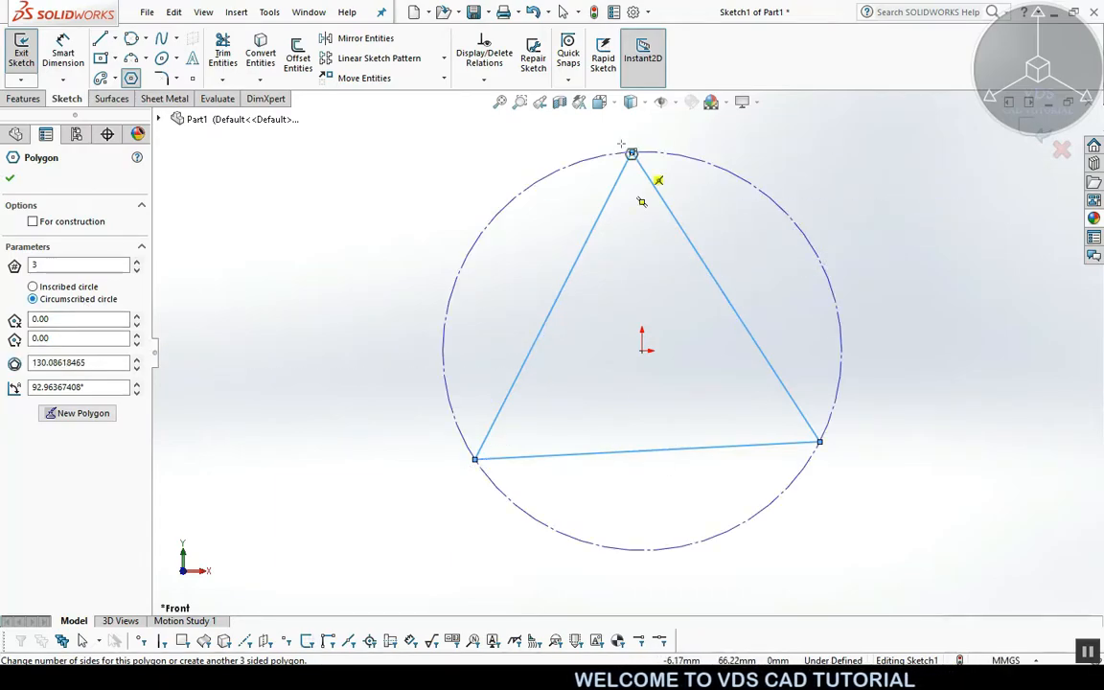
left_click(55, 289)
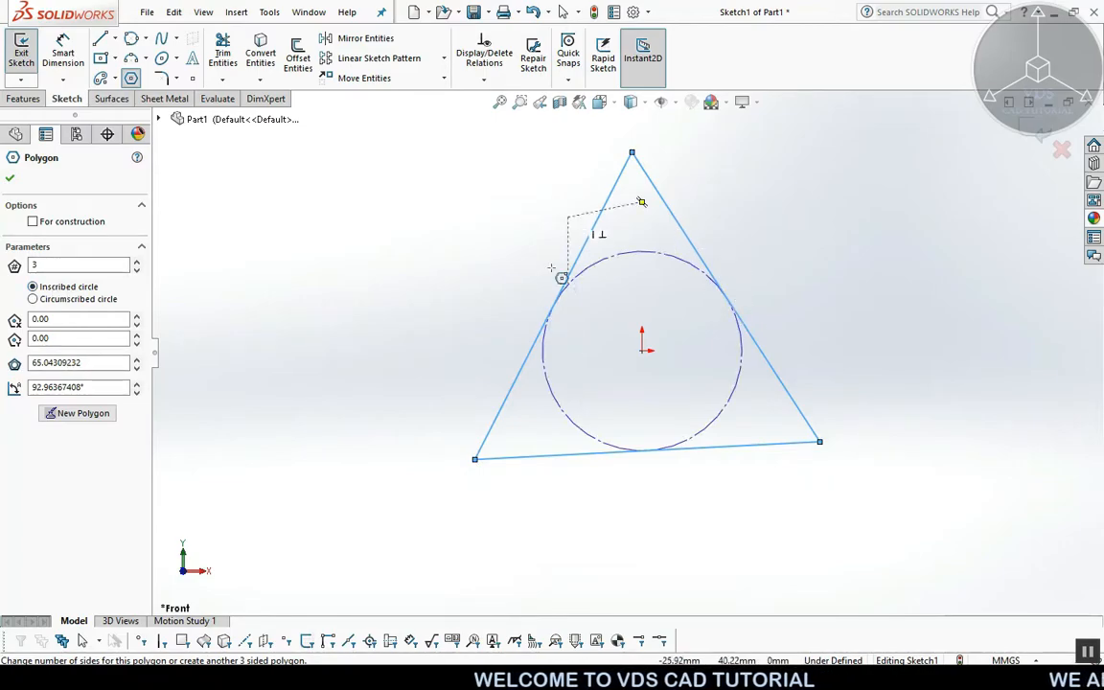
left_click(75, 300)
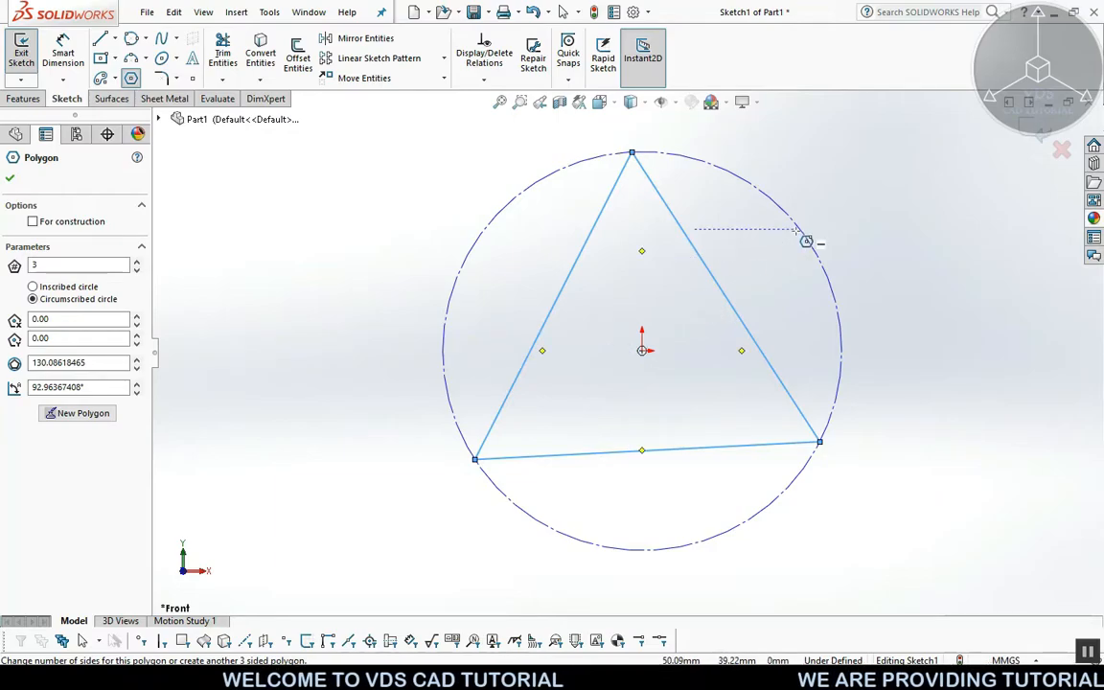
left_click(10, 182)
Dimension the triangle's circumscribed circle with a 30 mm diameter and place the dimension just beside the circle.
left_click(60, 55)
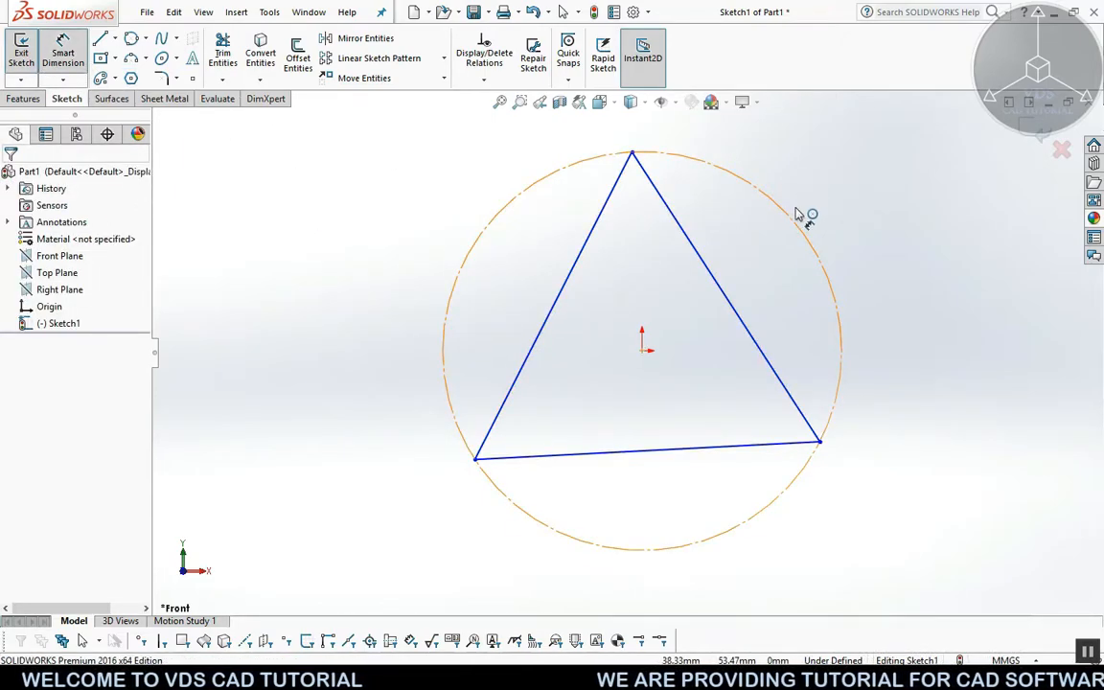
left_click(461, 281)
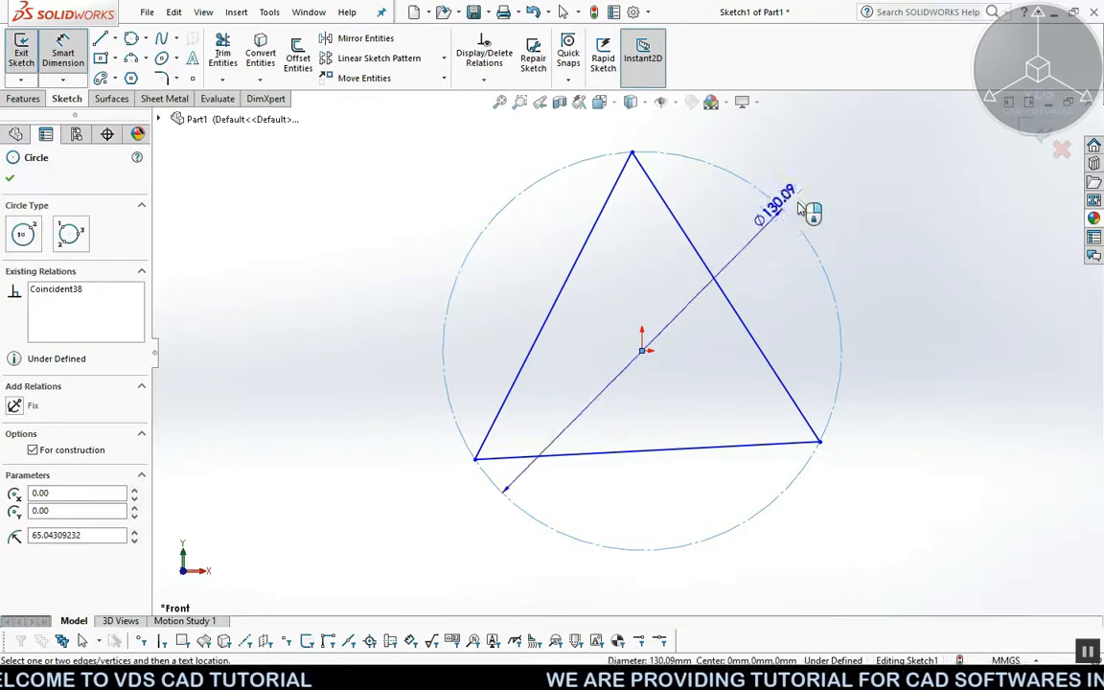
left_click(842, 192)
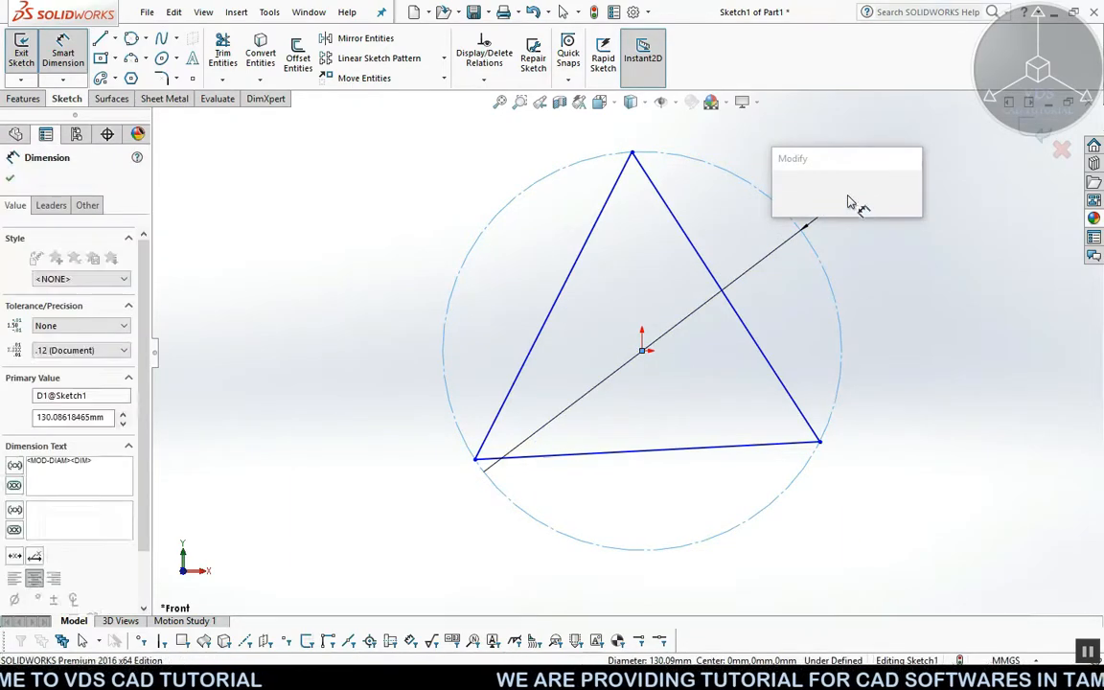
type("80")
key("Return")
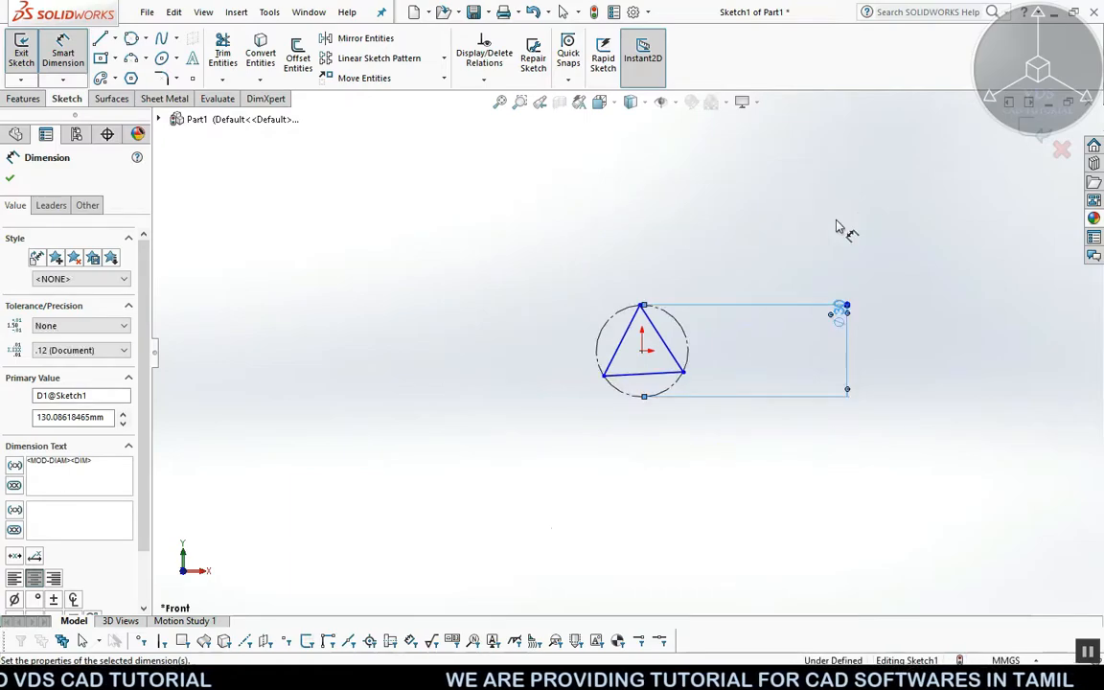
scroll(661, 276, "down", 3)
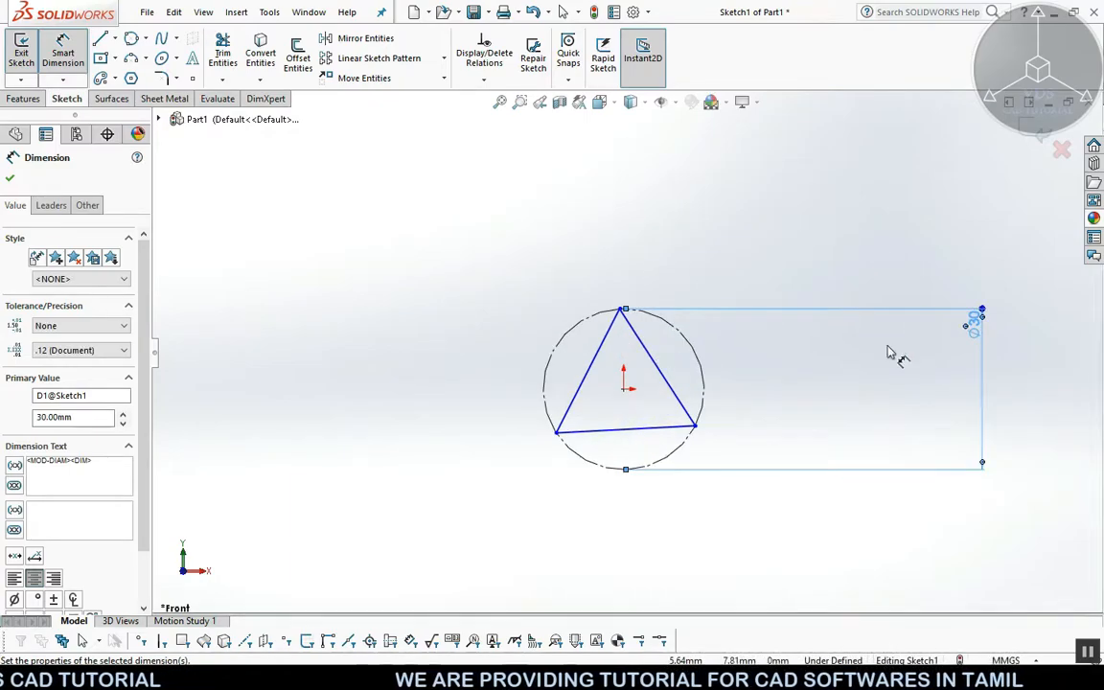
left_click(772, 376)
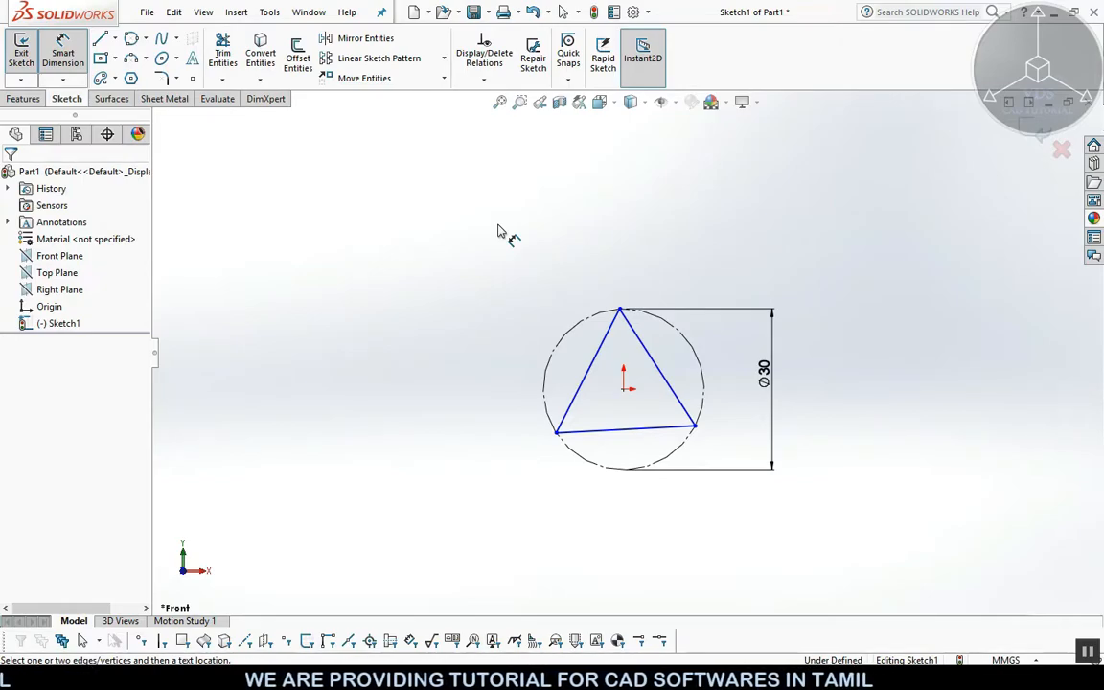
Delete the triangle together with its construction circle and diameter dimension.
left_click(163, 38)
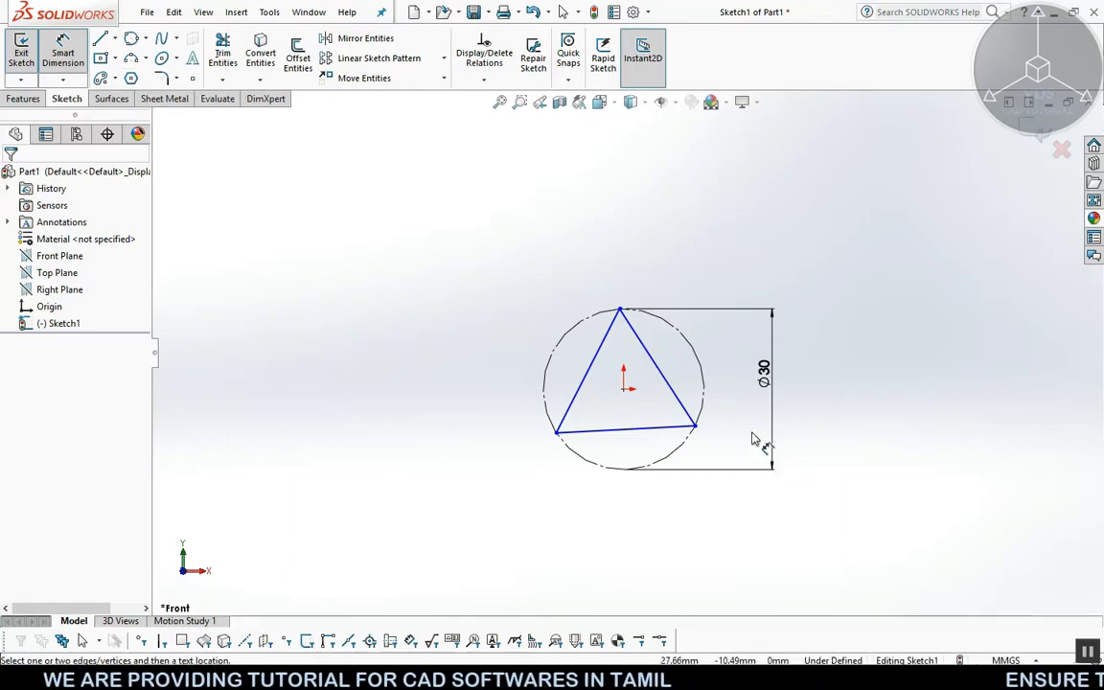
left_click_drag(487, 256, 848, 499)
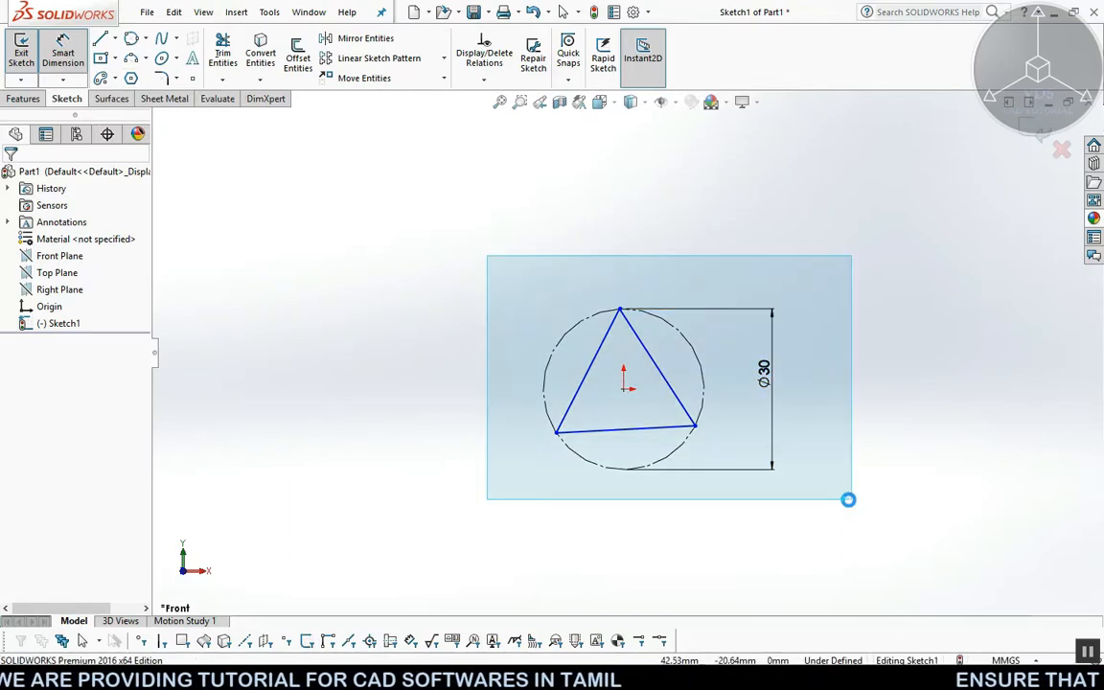
key("Delete")
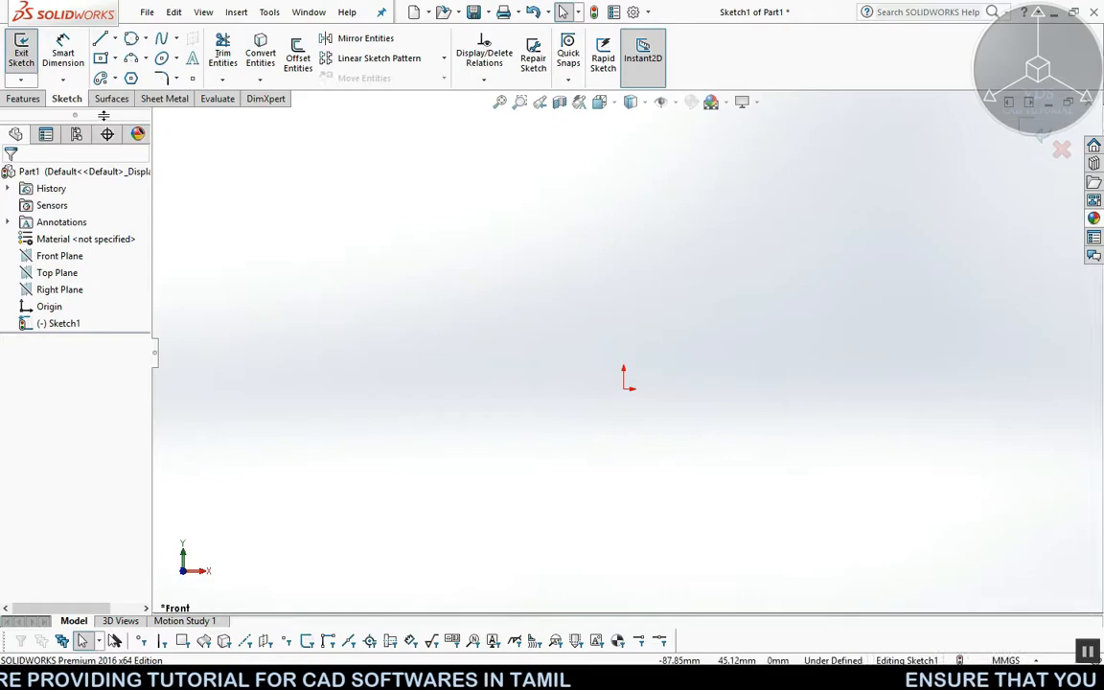
Sketch a horizontal straight slot through the origin, about 63 mm between arc centres and 28 mm wide.
left_click(114, 78)
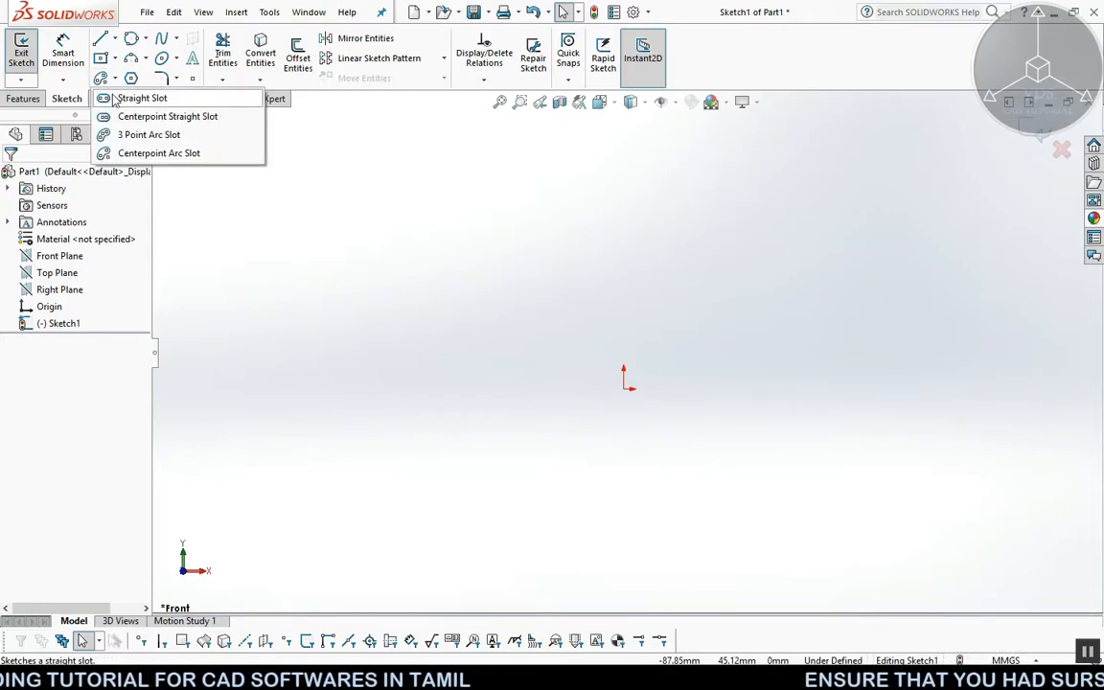
left_click(139, 97)
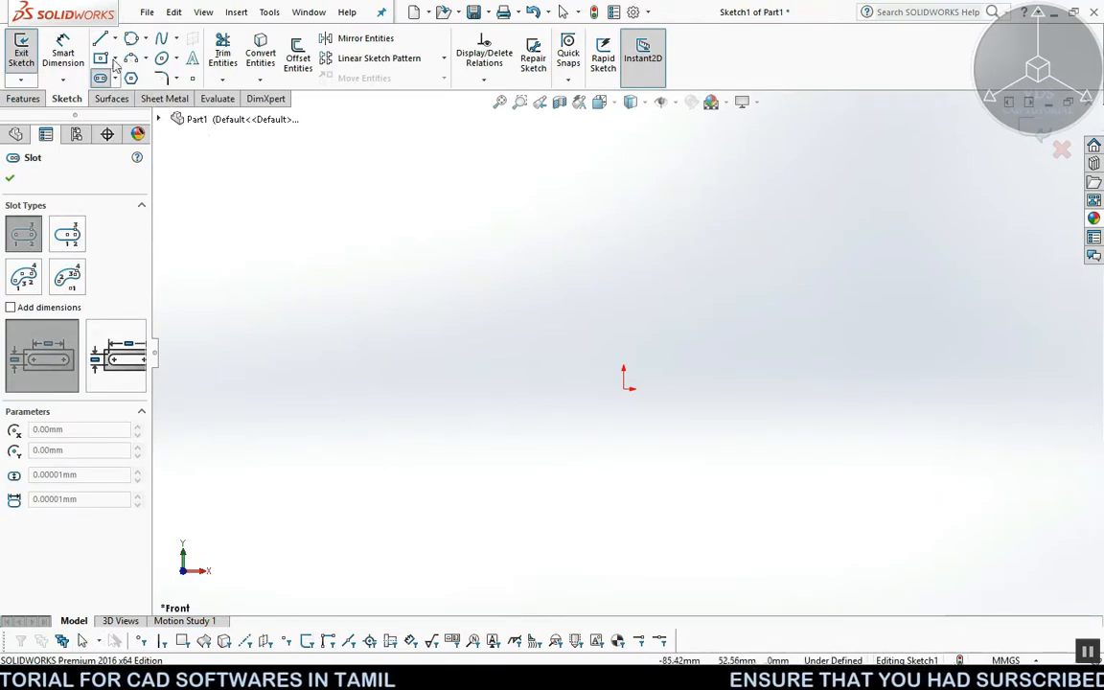
left_click(461, 389)
left_click(799, 389)
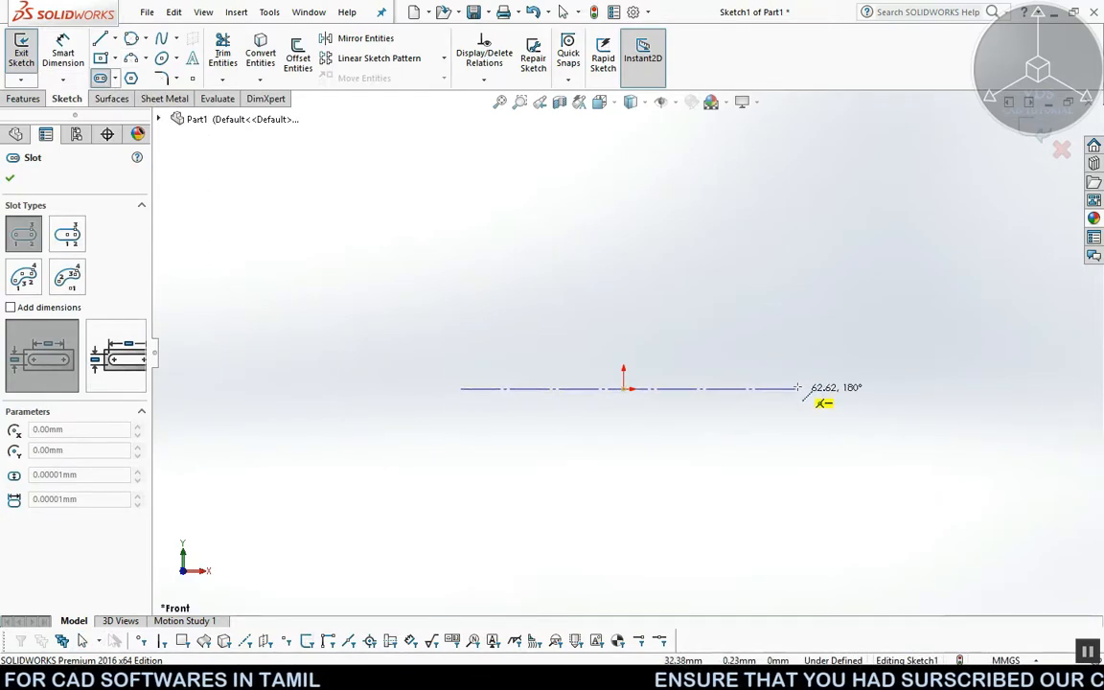
left_click(729, 315)
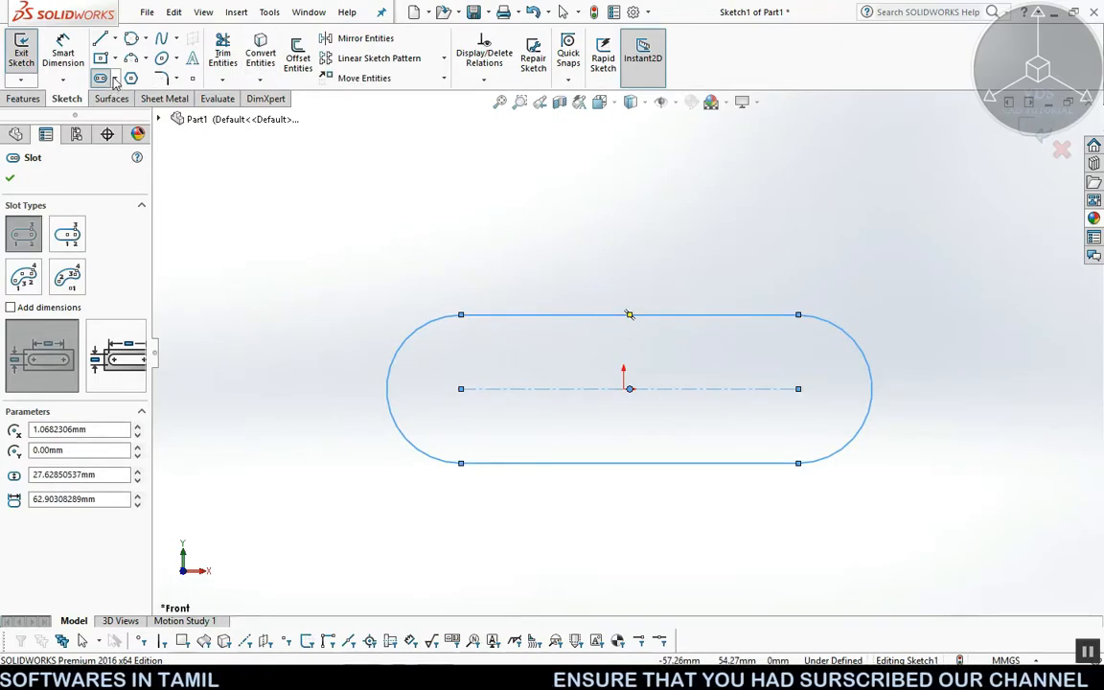
left_click(9, 182)
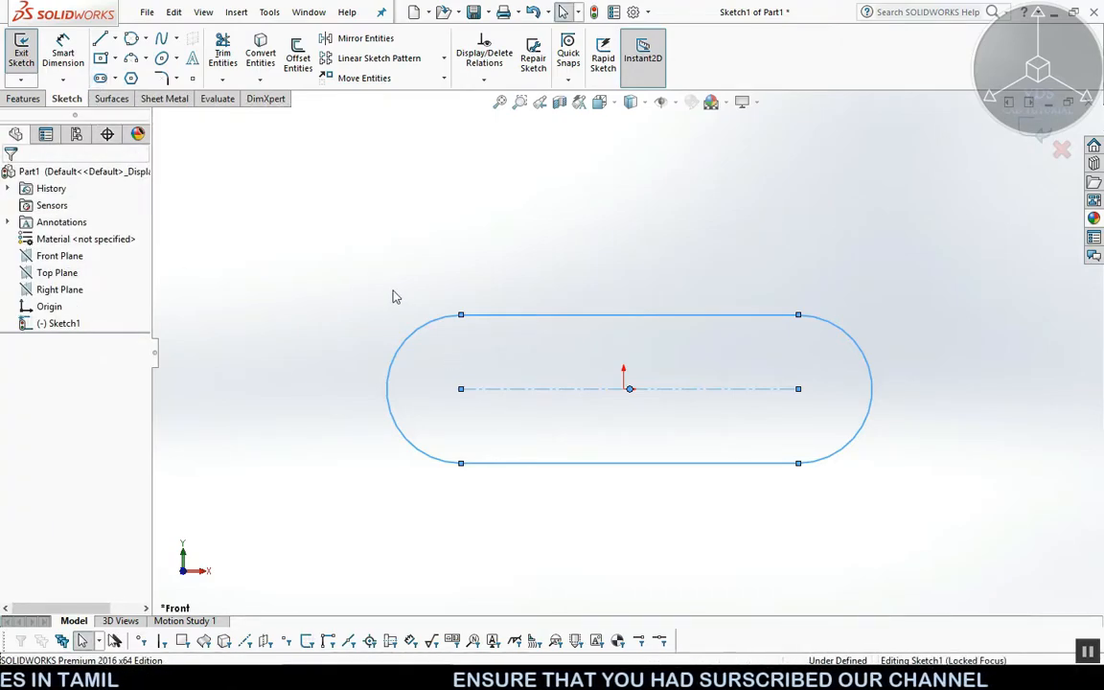
Sketch a horizontal centerpoint straight slot directly above the origin and first slot, about 56 mm between arc centres and 16 mm wide.
left_click(114, 78)
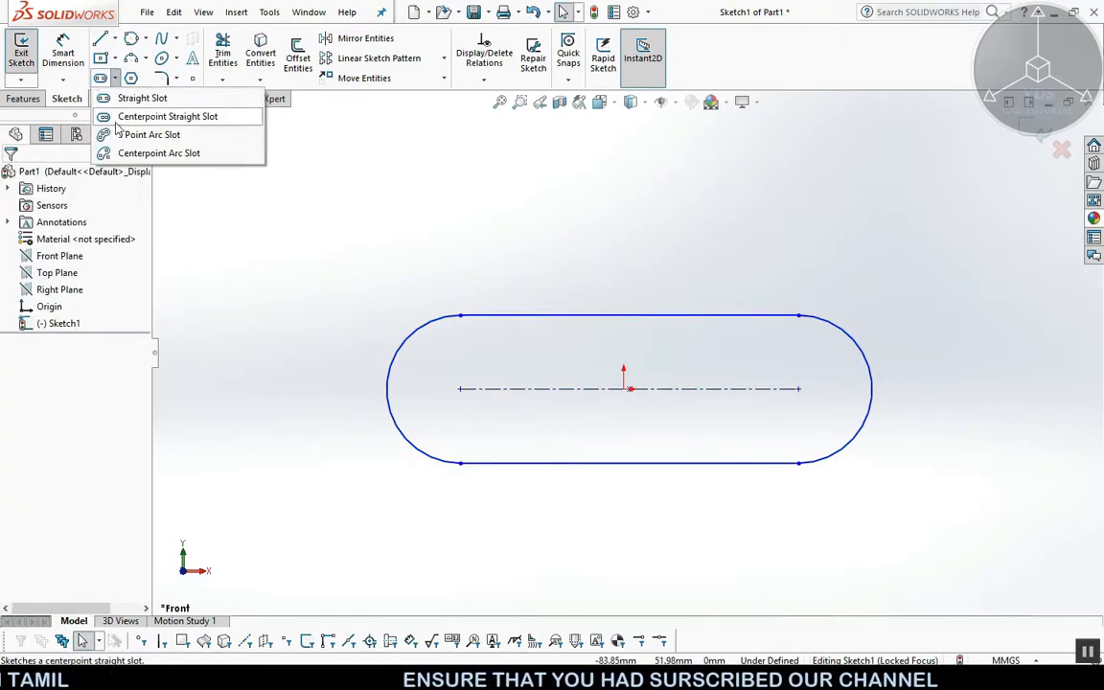
left_click(144, 116)
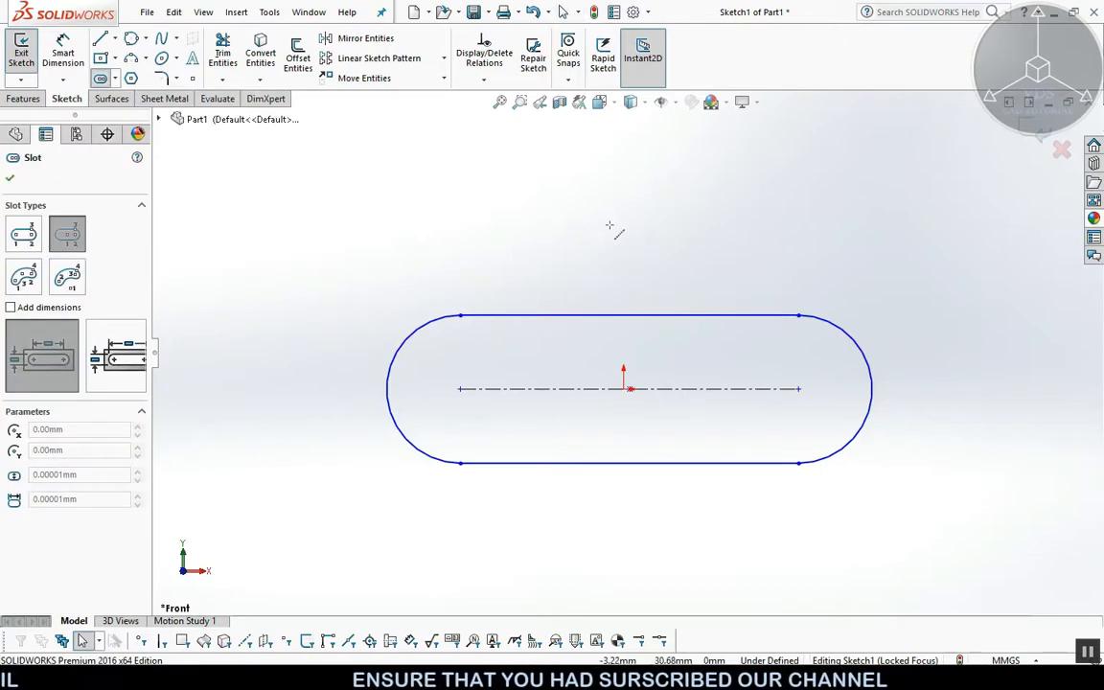
left_click(114, 39)
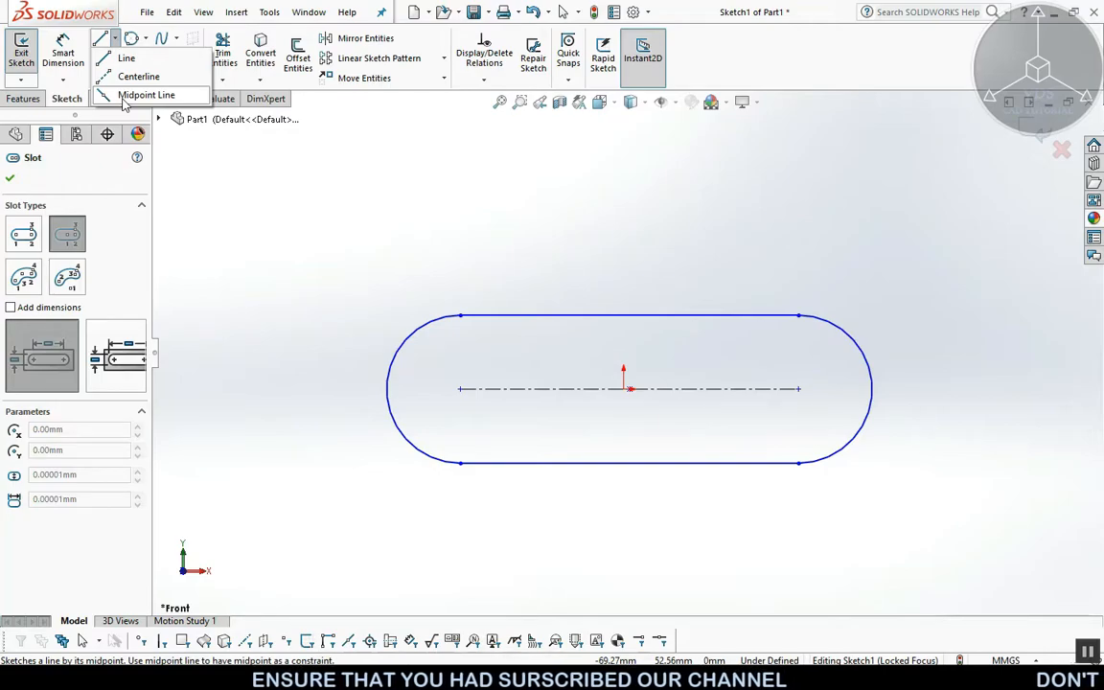
left_click(134, 96)
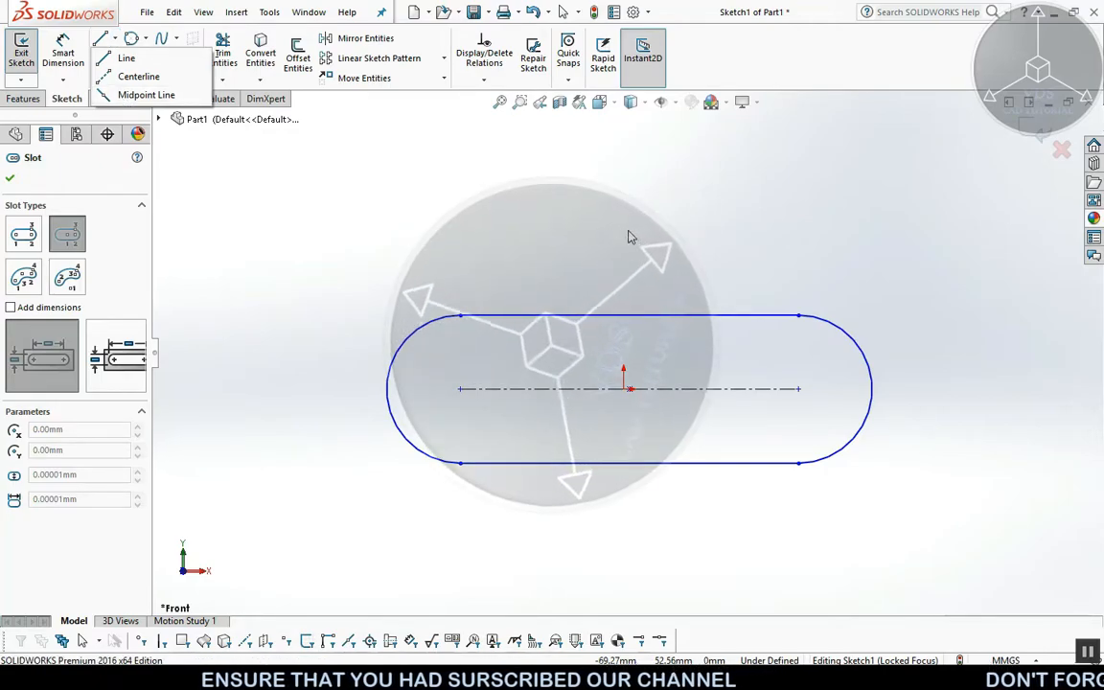
left_click(623, 230)
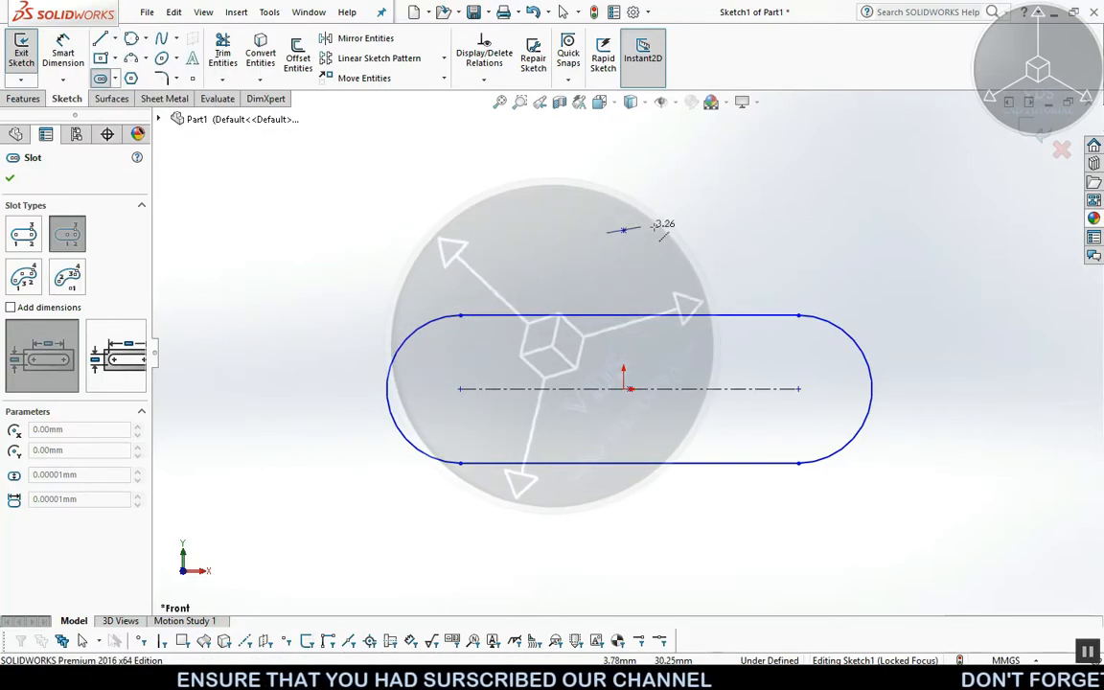
left_click(774, 230)
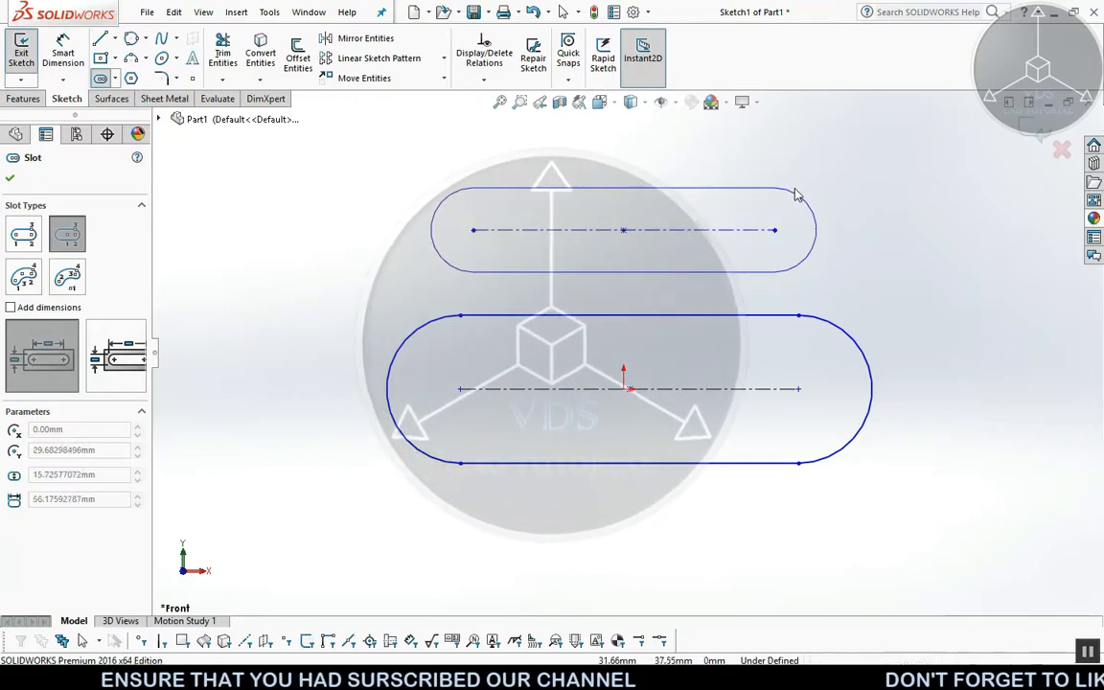
left_click(9, 180)
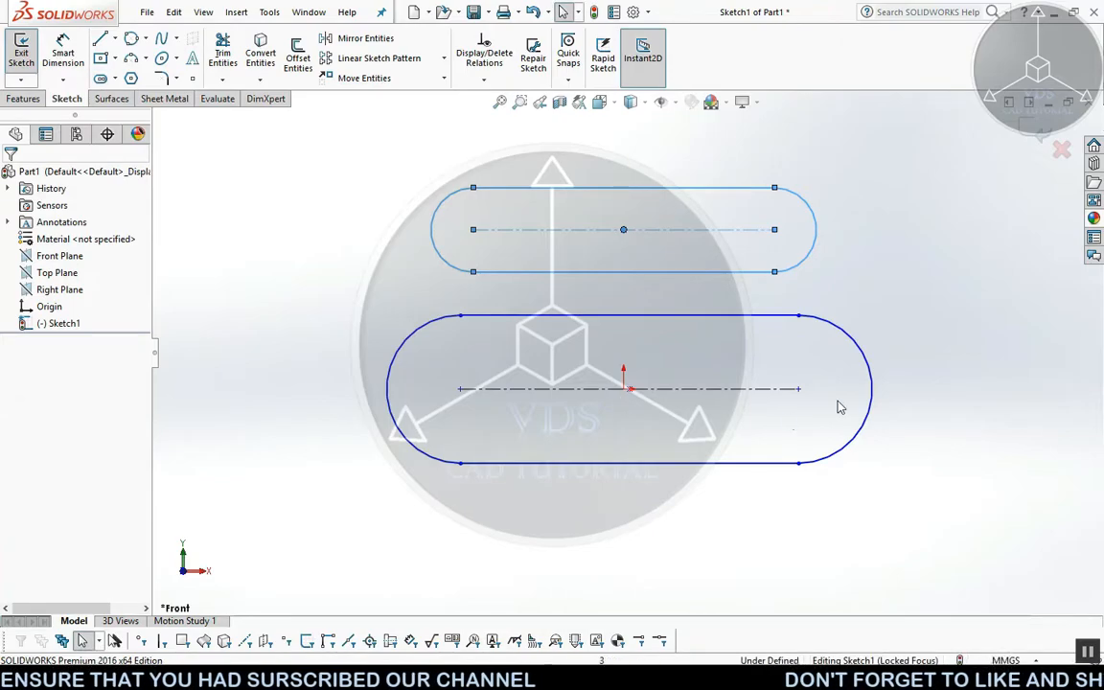
left_click(840, 350)
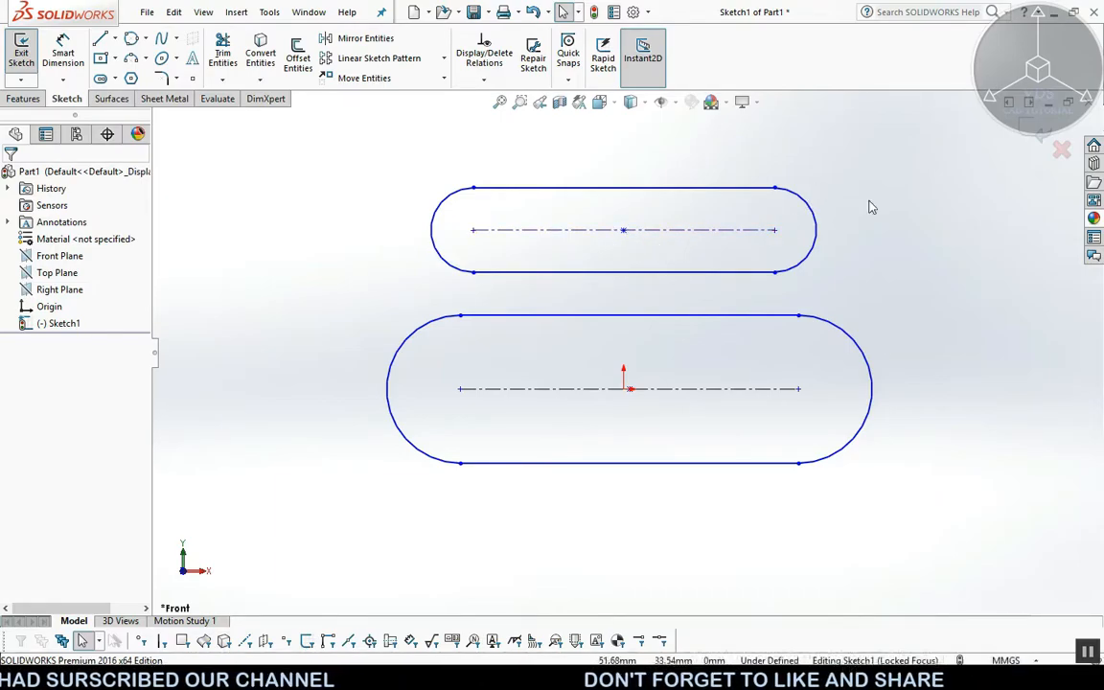
Sketch a three-point arc slot above and left of the first slot, about 23 mm radius, 138° sweep and 16 mm wide.
left_click(116, 80)
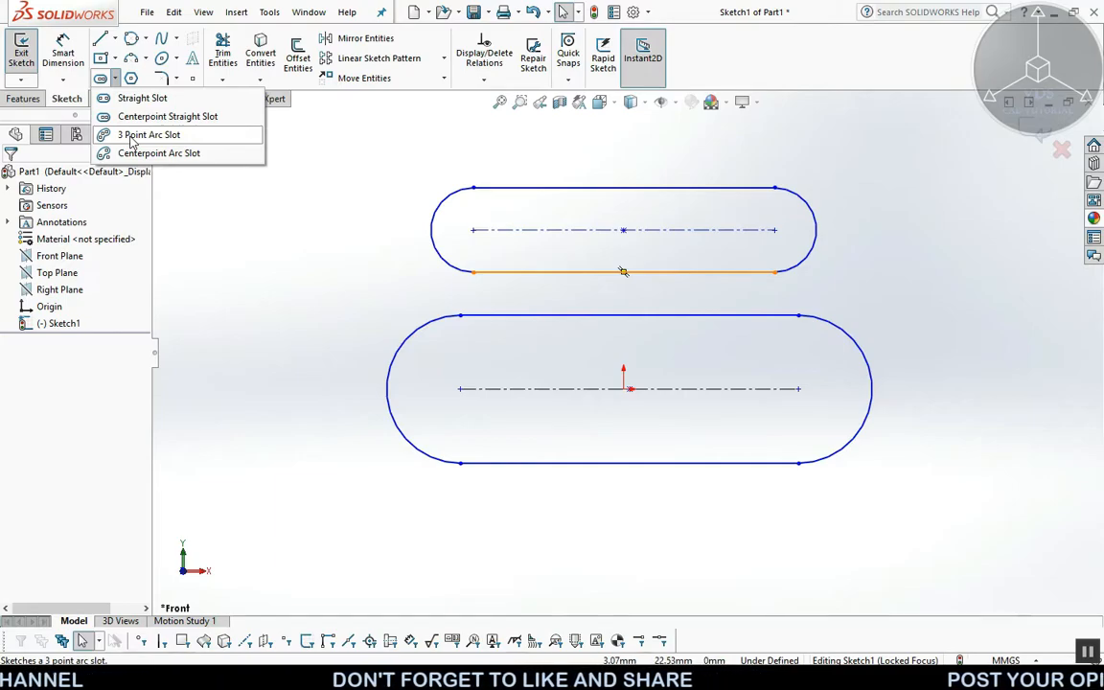
left_click(144, 58)
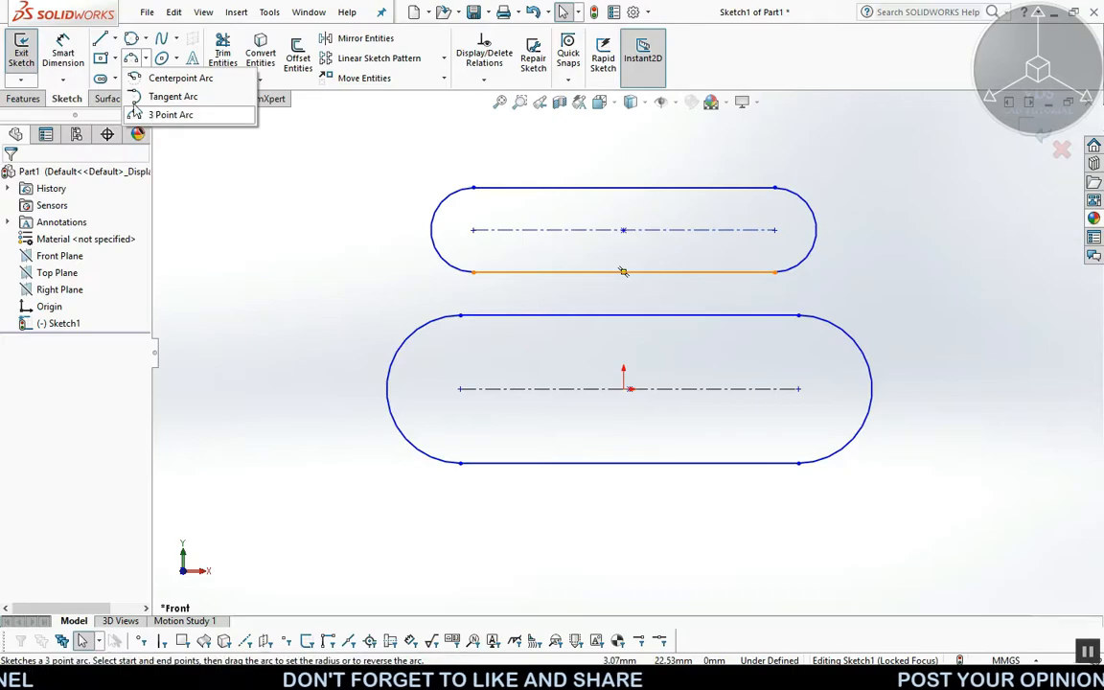
left_click(115, 79)
left_click(122, 138)
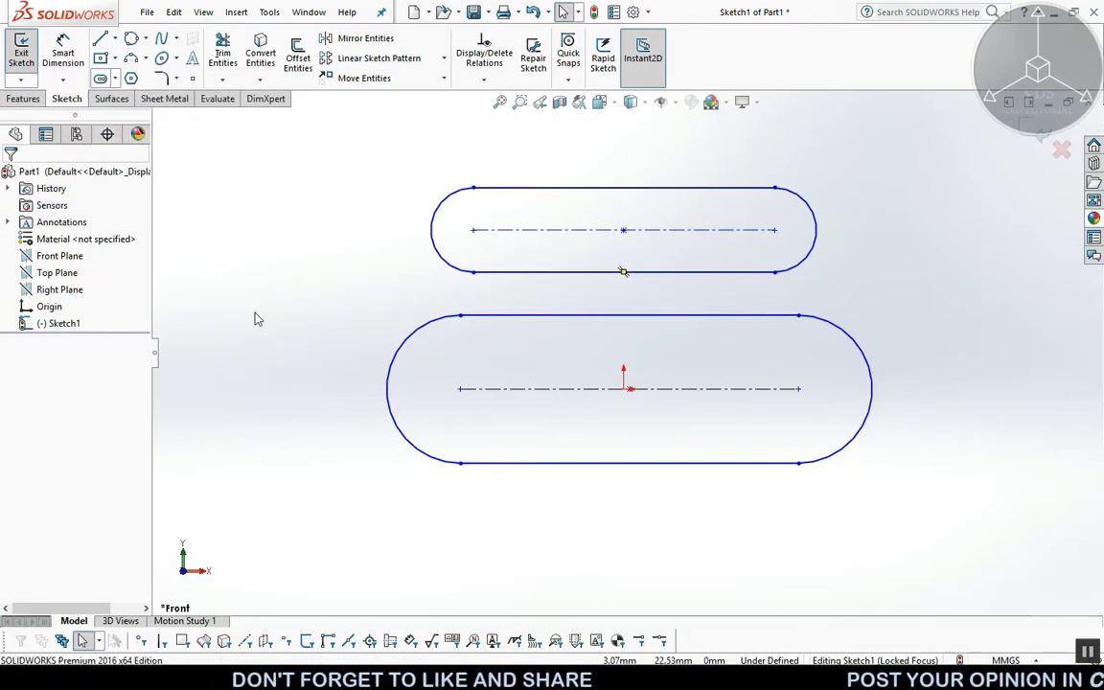
left_click(266, 316)
left_click(422, 151)
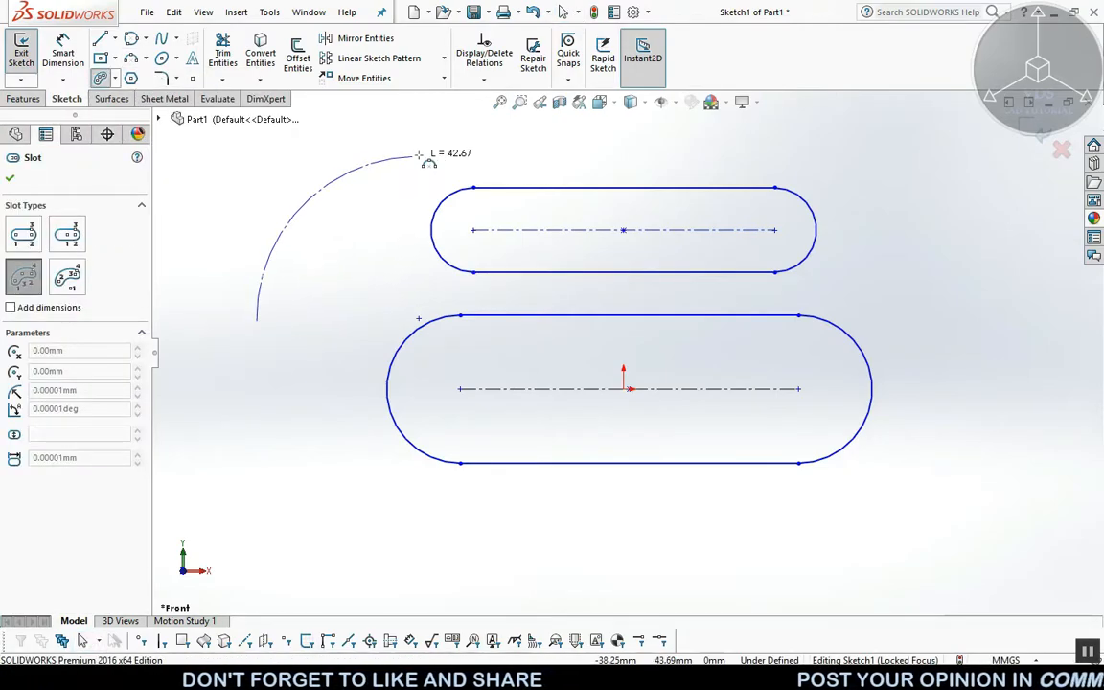
left_click(280, 184)
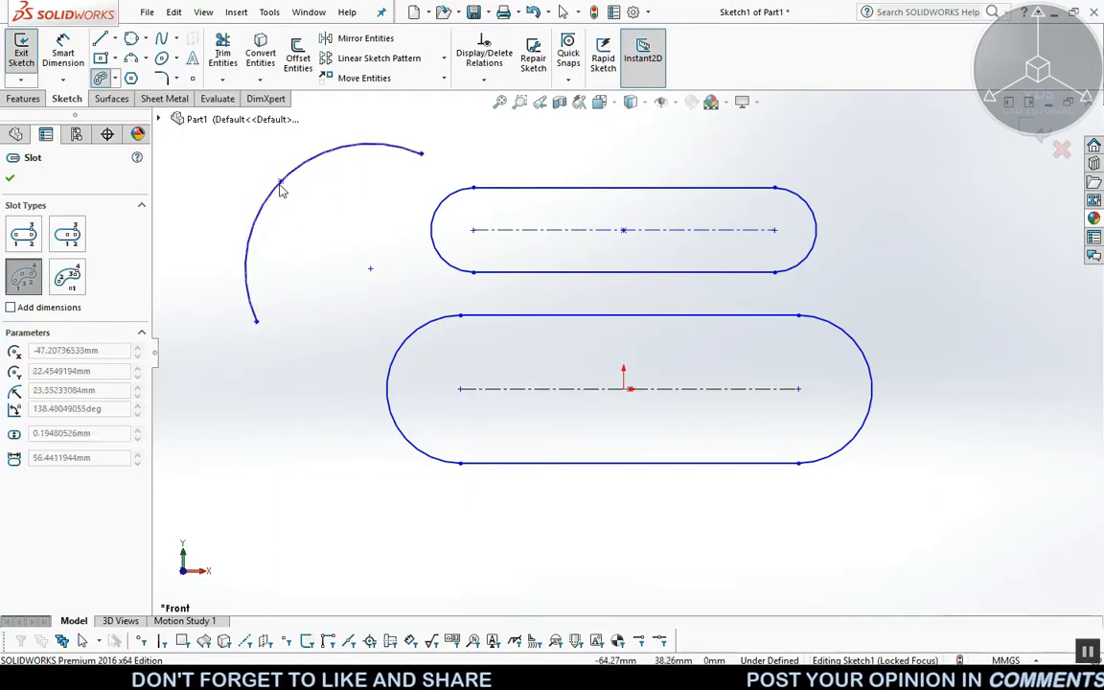
left_click(306, 221)
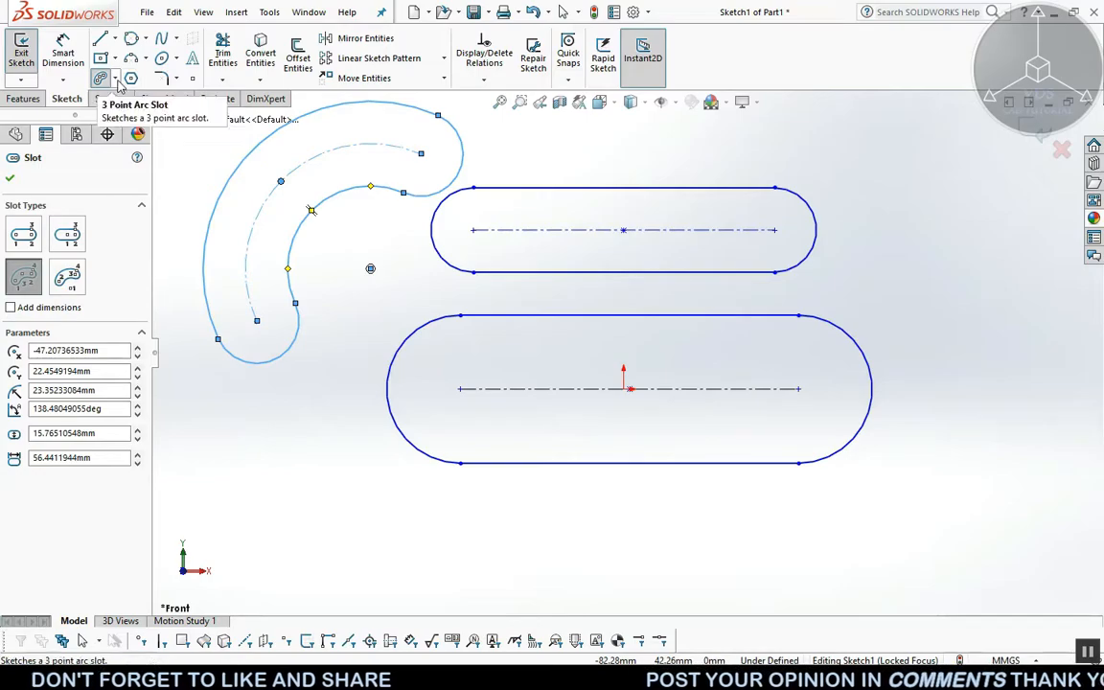
Sketch a centerpoint arc slot arching over the lower-left end of the slot through the origin, with an arc length of about 54 mm.
left_click(115, 79)
left_click(144, 153)
left_click(115, 78)
left_click(144, 60)
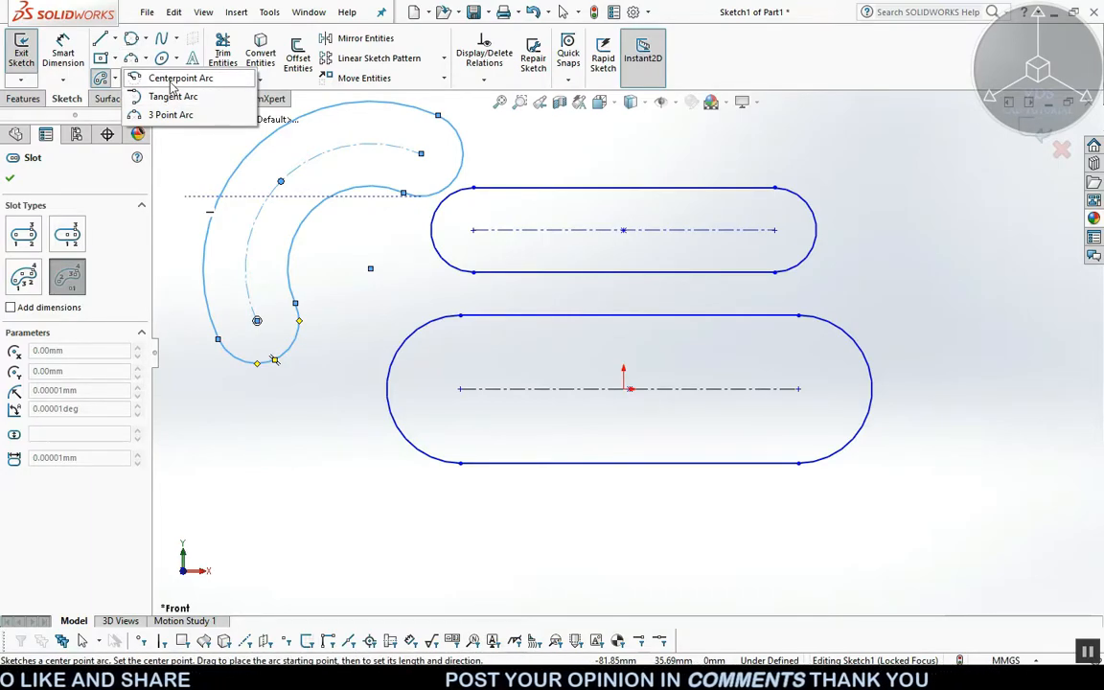
left_click(113, 79)
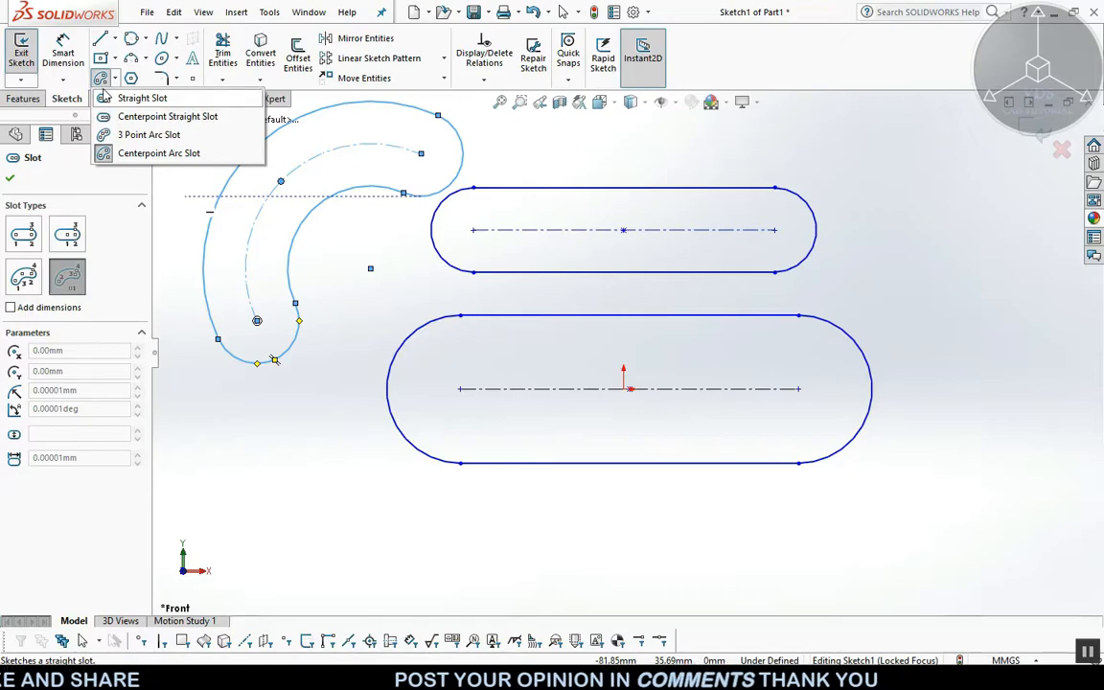
left_click(468, 561)
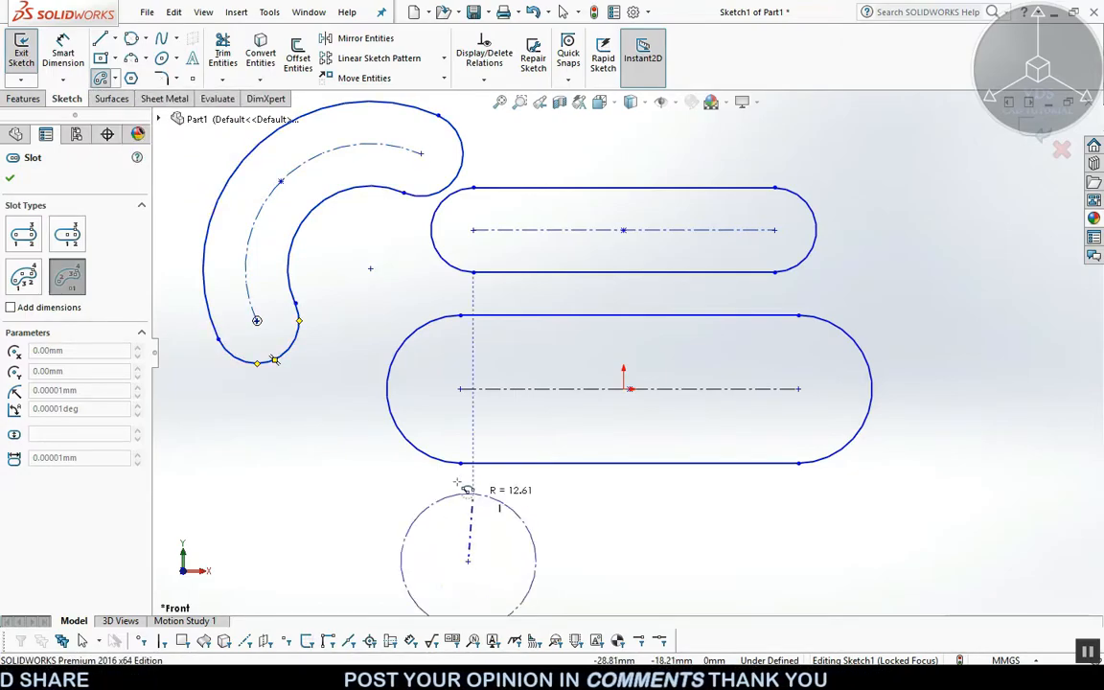
left_click(356, 533)
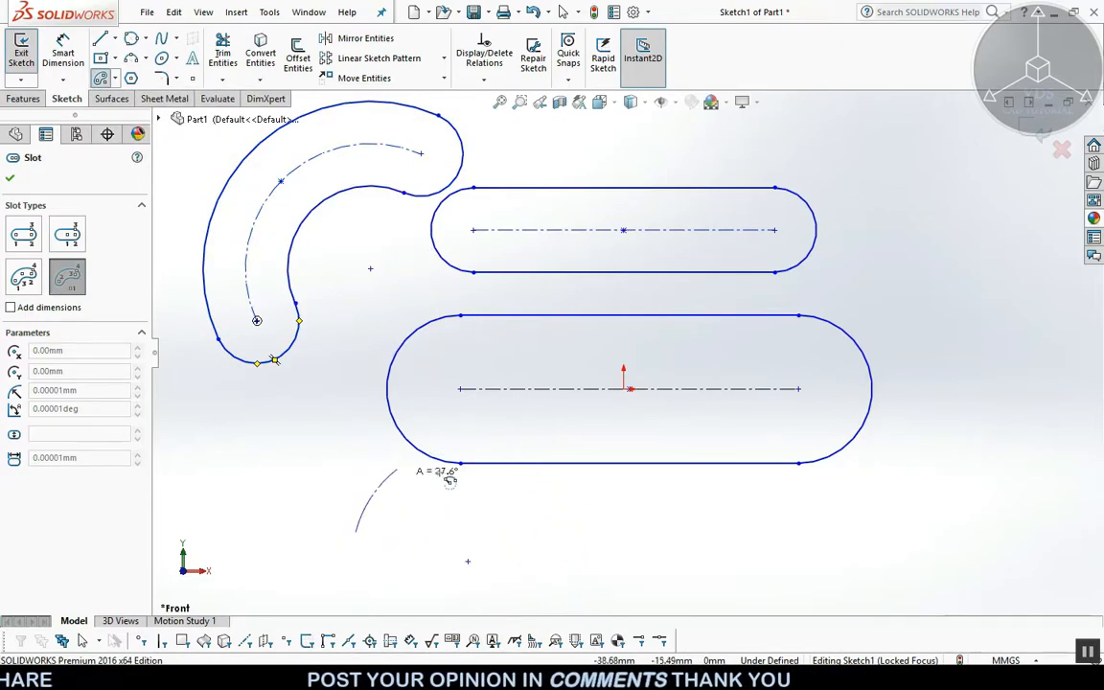
left_click(532, 548)
Sketch a small centerpoint arc slot below the first slot's right end, about 10 mm radius, 120° sweep and 6 mm wide.
left_click(774, 572)
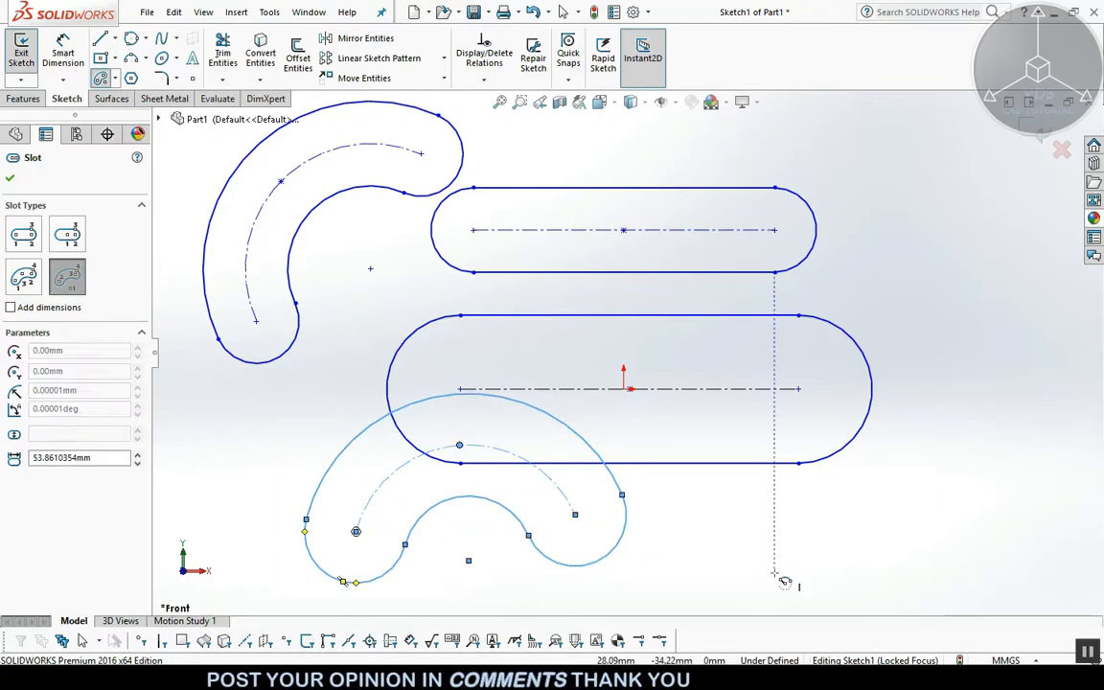
left_click(731, 545)
left_click(820, 548)
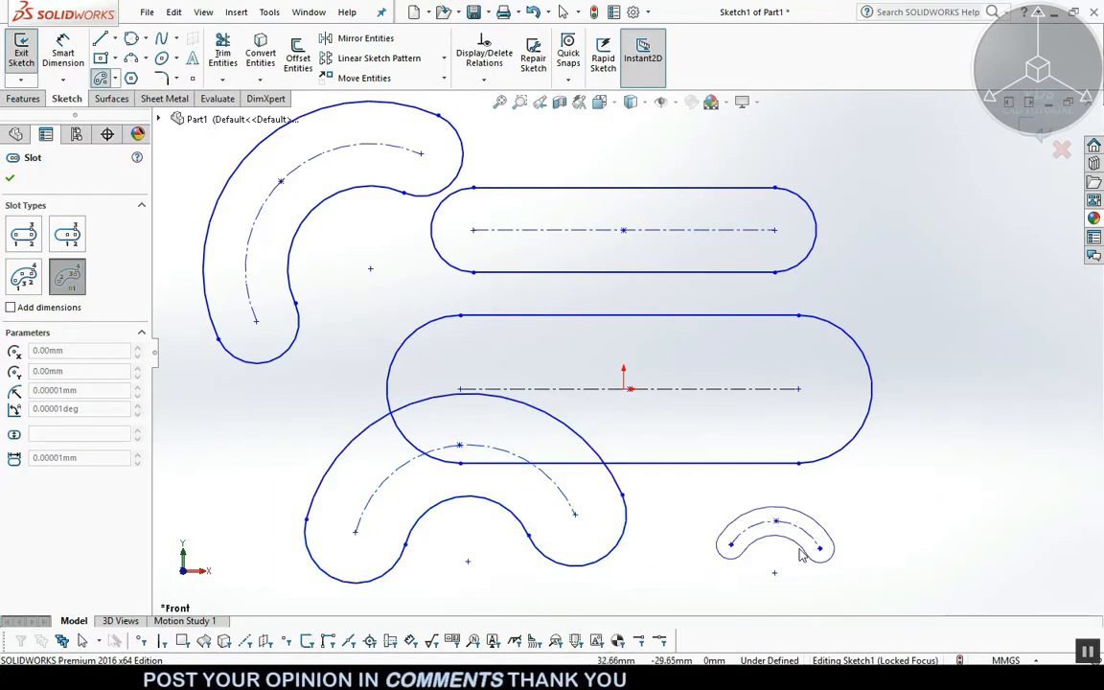
left_click(802, 553)
Delete all the straight and arc slots from the sketch.
scroll(609, 524, "down", 2)
scroll(609, 526, "up", 2)
key("f")
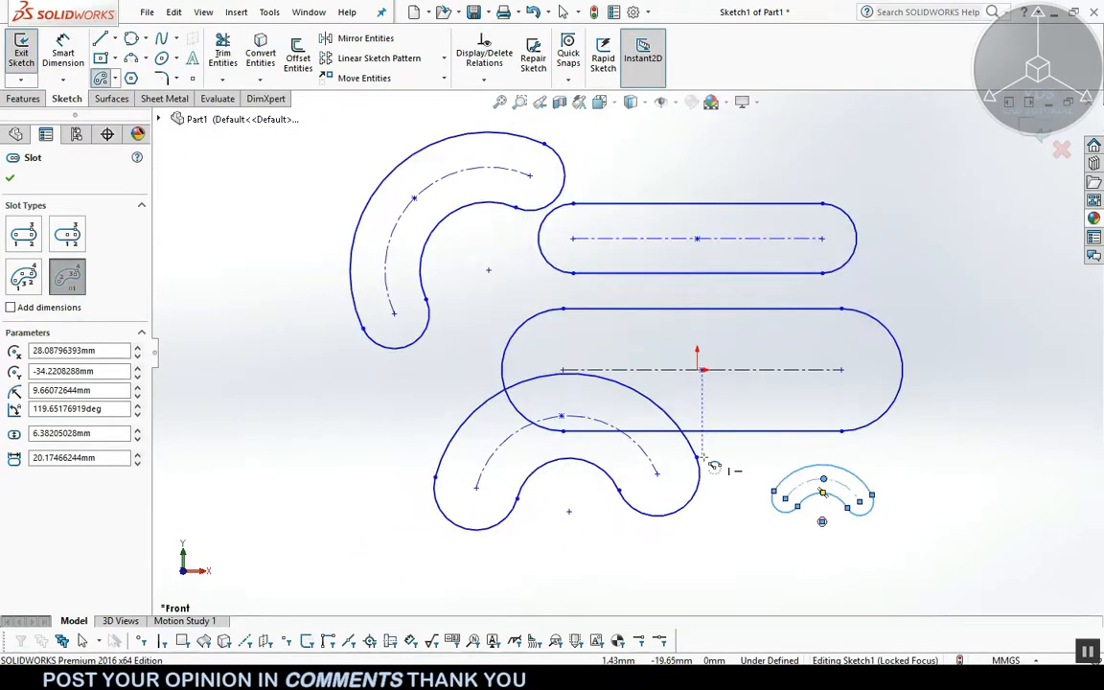
key("Escape")
mouse_move(297, 134)
left_mouse_down()
mouse_move(493, 228)
mouse_move(927, 572)
left_mouse_up()
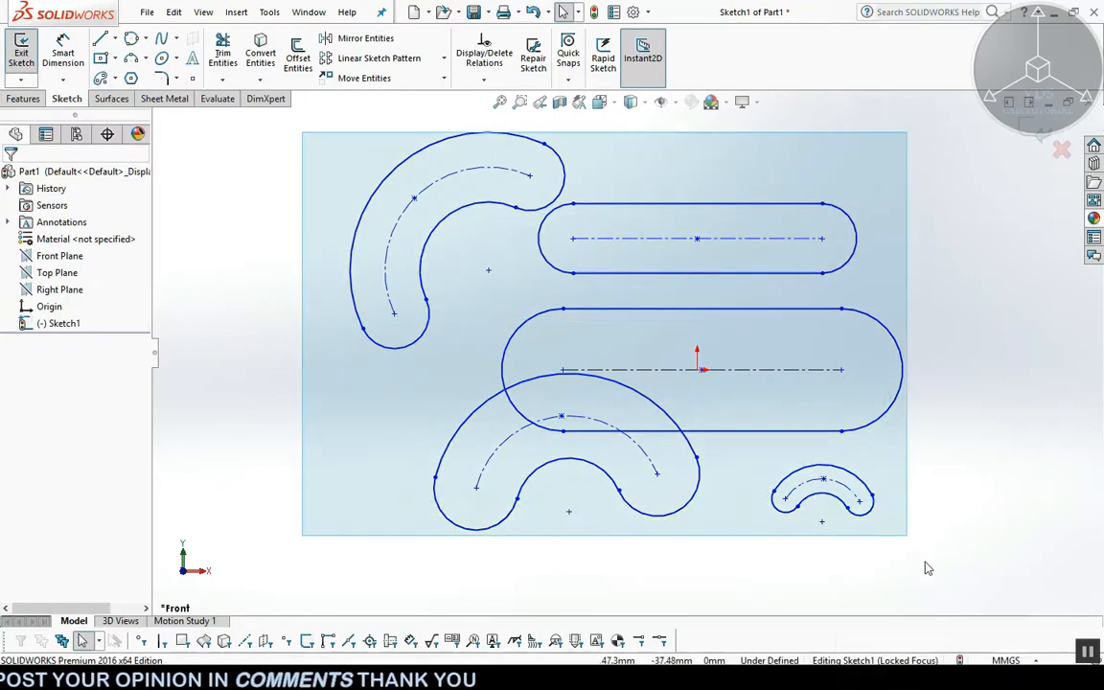
key("Delete")
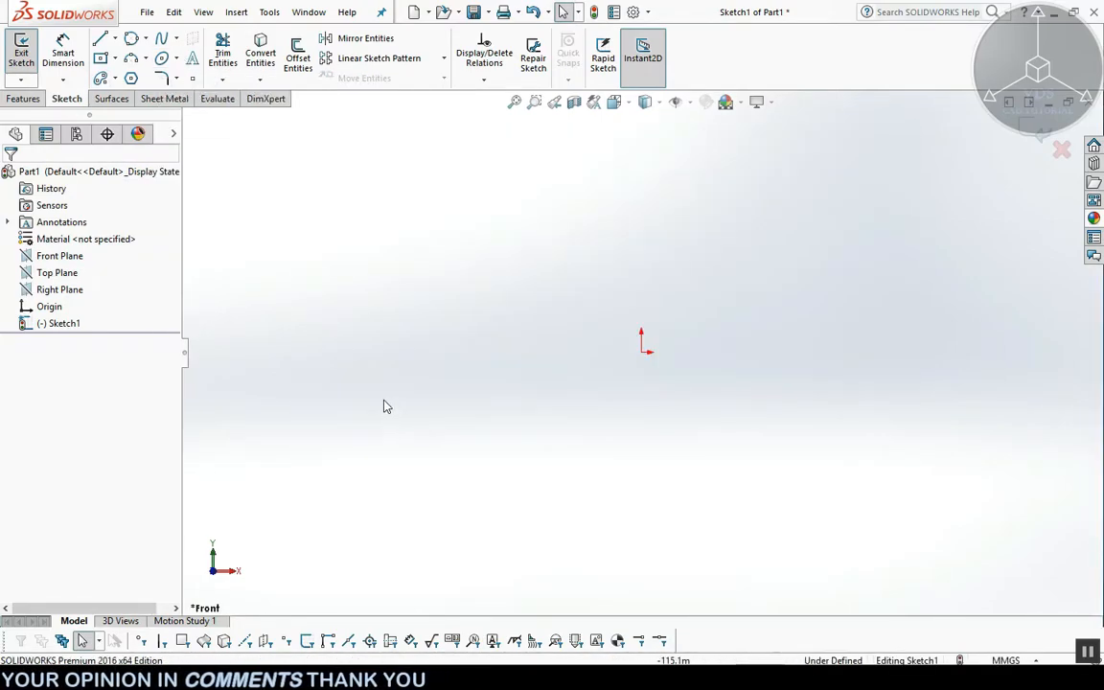
Sketch a nearly horizontal ellipse centred on the origin, with semi-axes of about 102 mm and 20 mm.
left_click(177, 62)
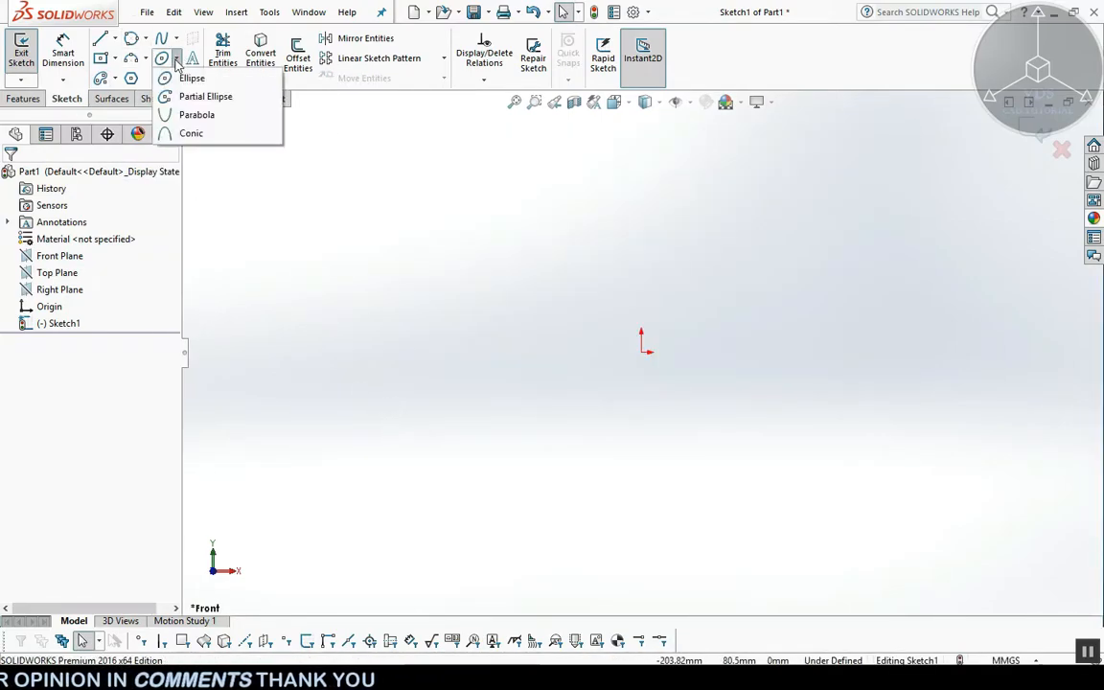
left_click(186, 78)
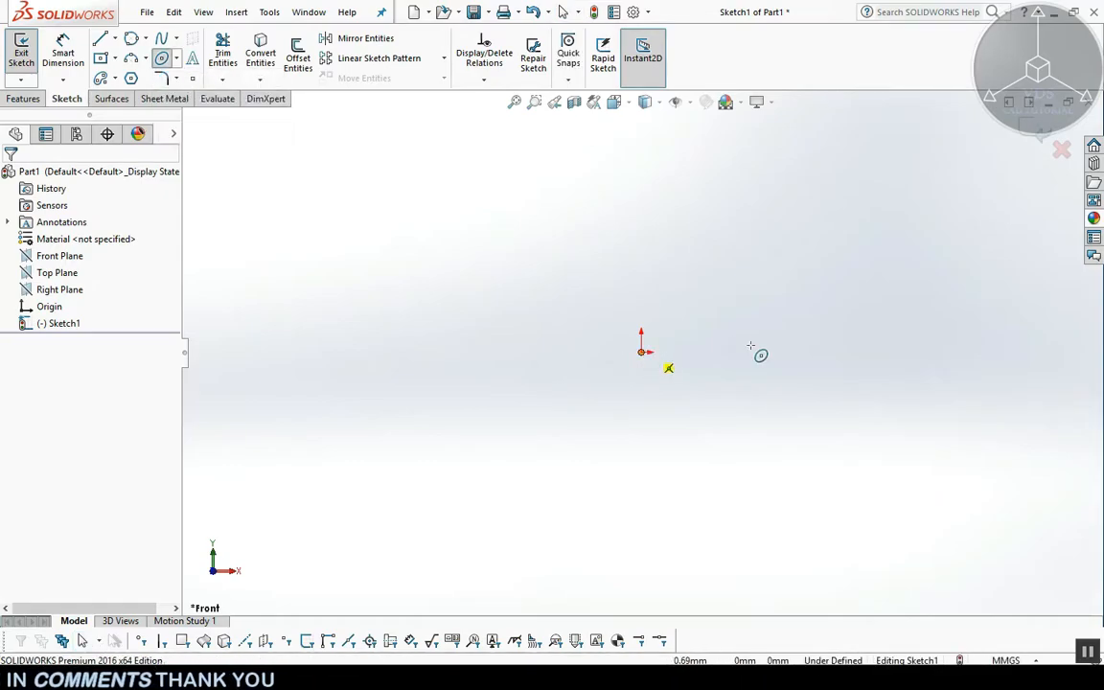
left_click(642, 351)
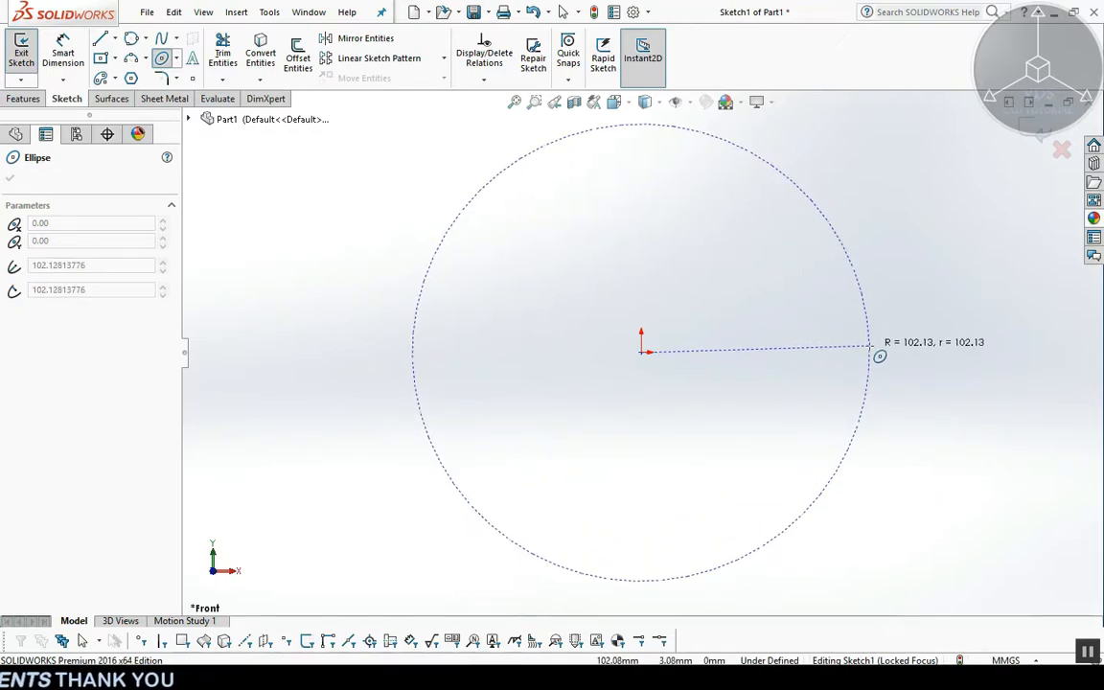
left_click(870, 345)
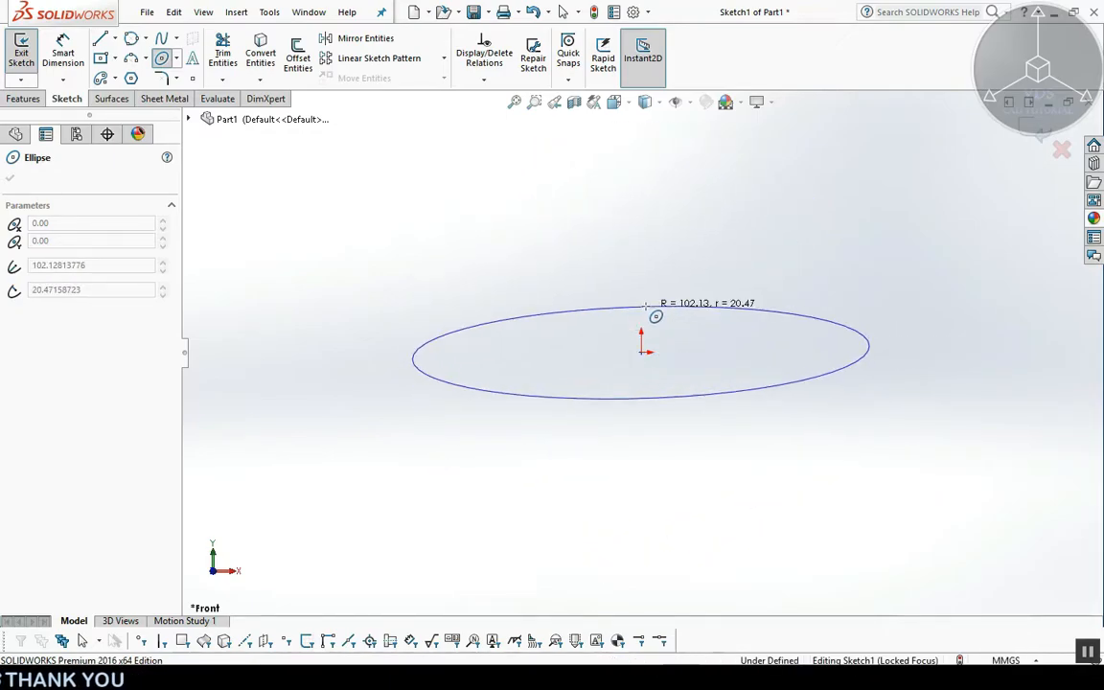
left_click(642, 307)
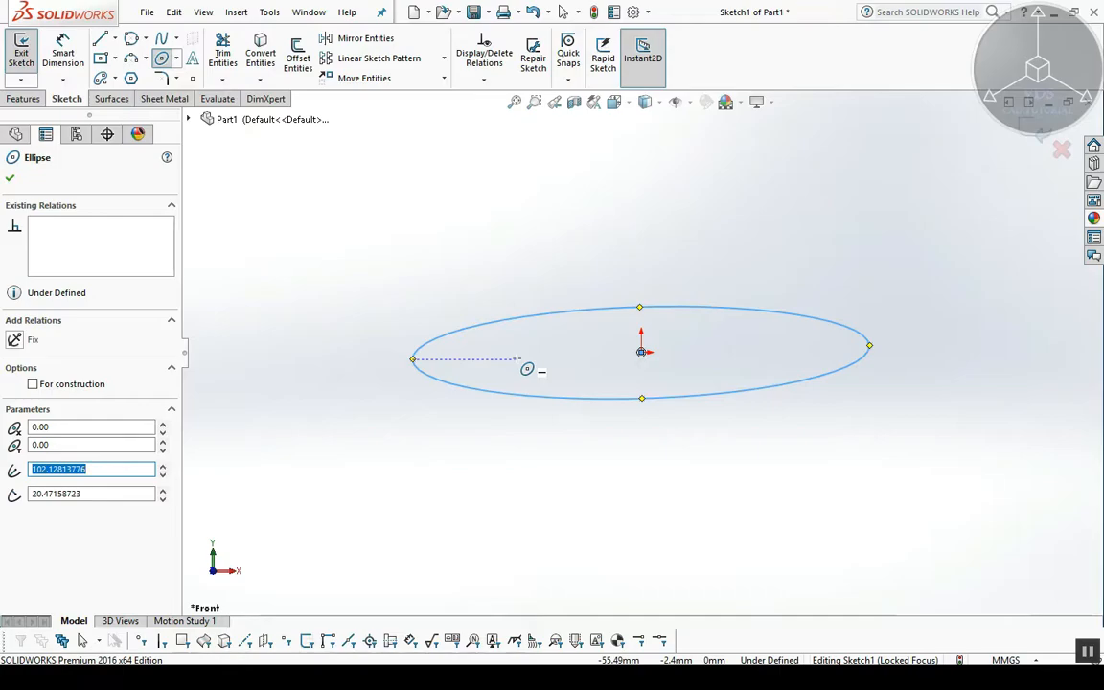
left_click(179, 57)
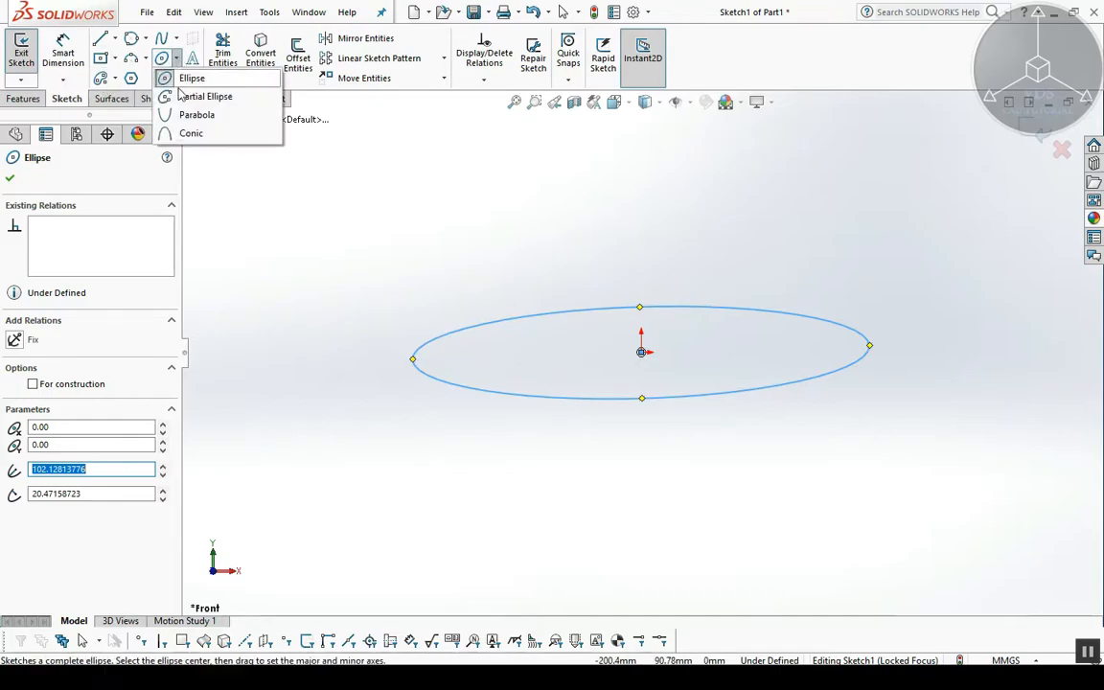
left_click(179, 81)
key("Escape")
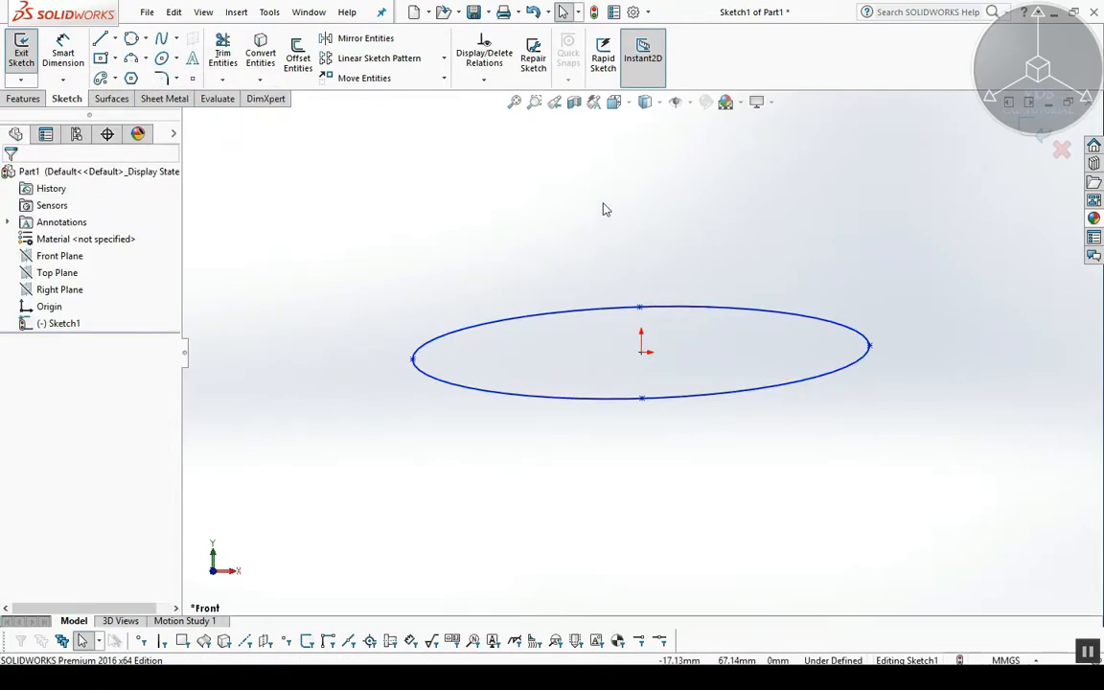
Sketch a second, slightly tilted ellipse above the first, with semi-axes of about 84 mm and 12 mm.
left_click(161, 57)
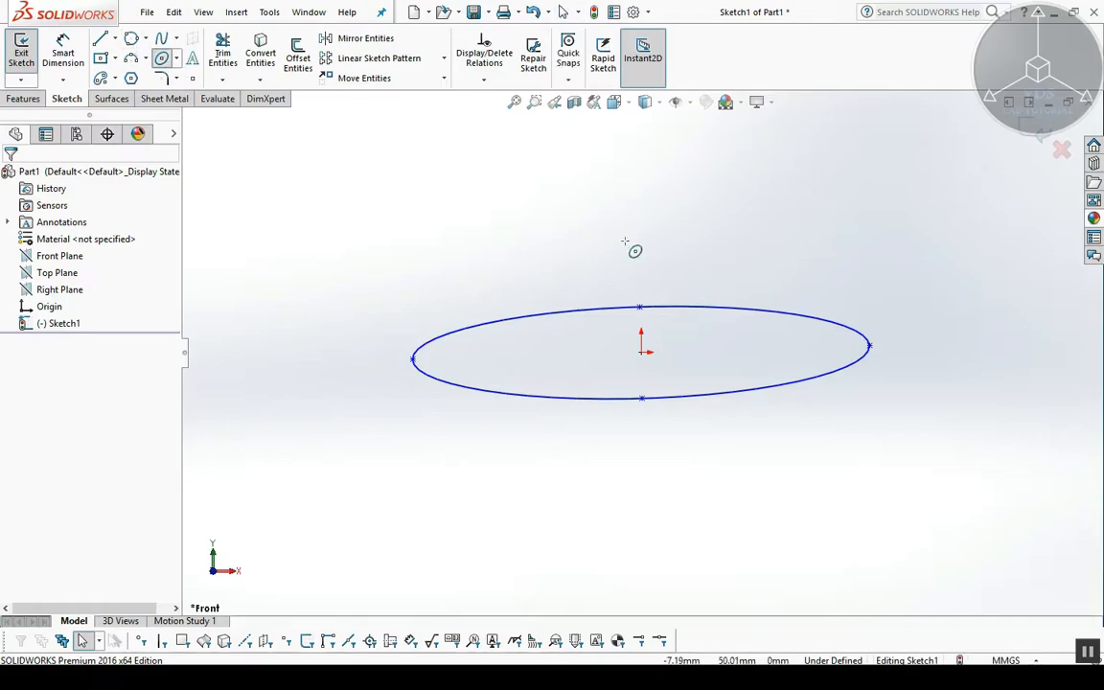
left_click(570, 232)
left_click(384, 214)
left_click(580, 215)
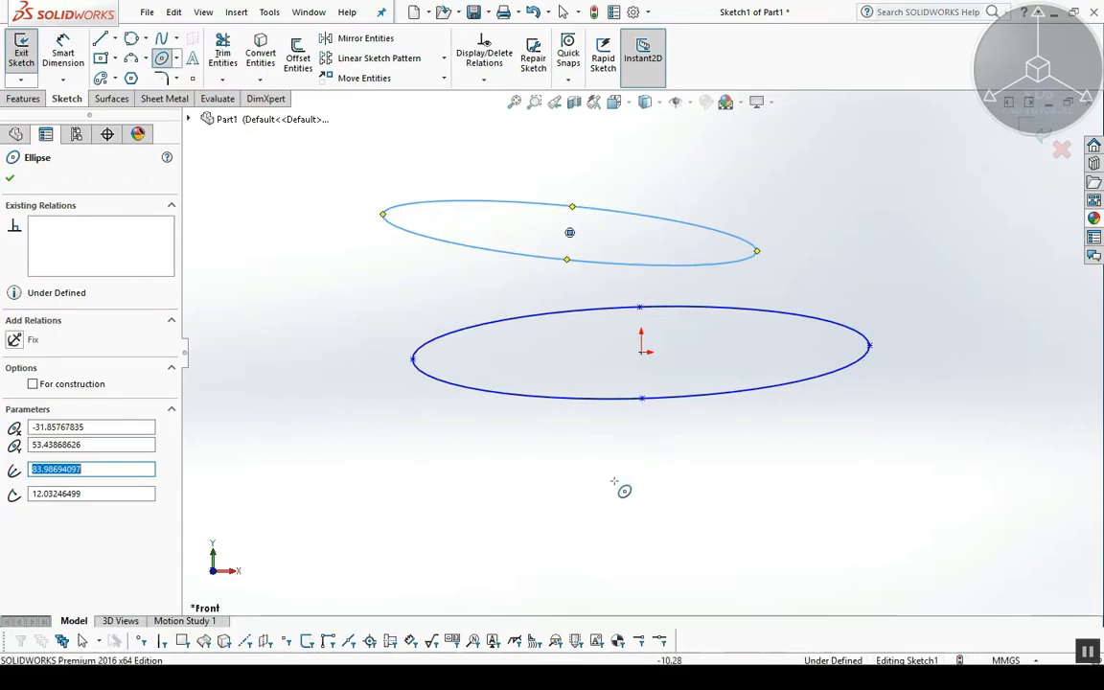
left_click(177, 59)
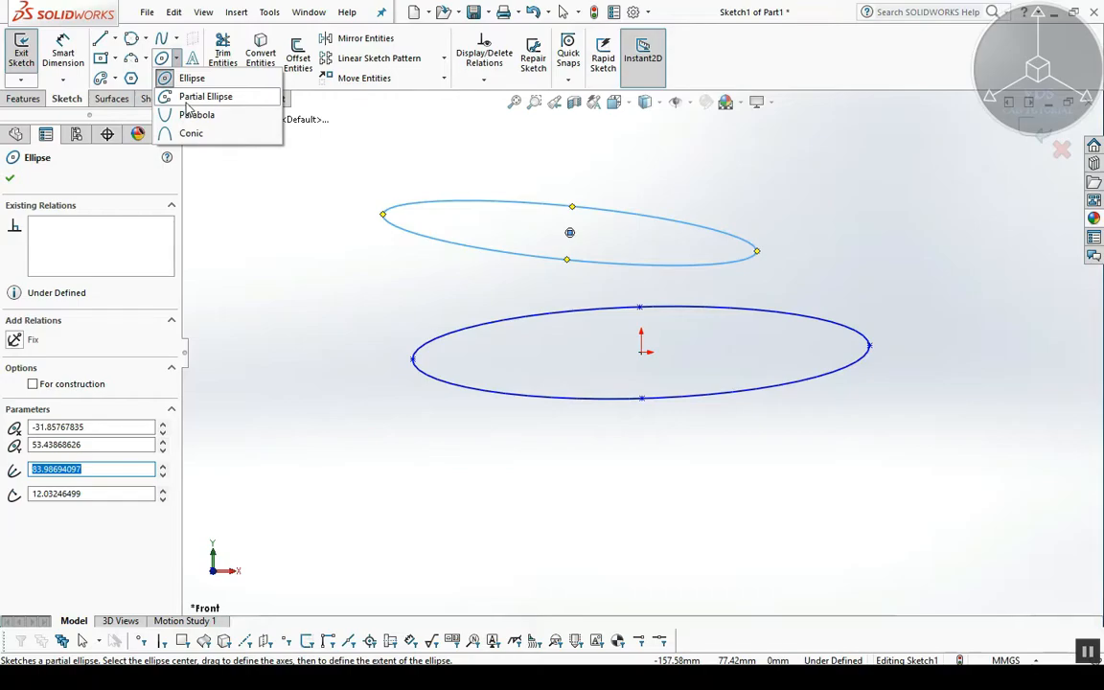
mouse_move(117, 82)
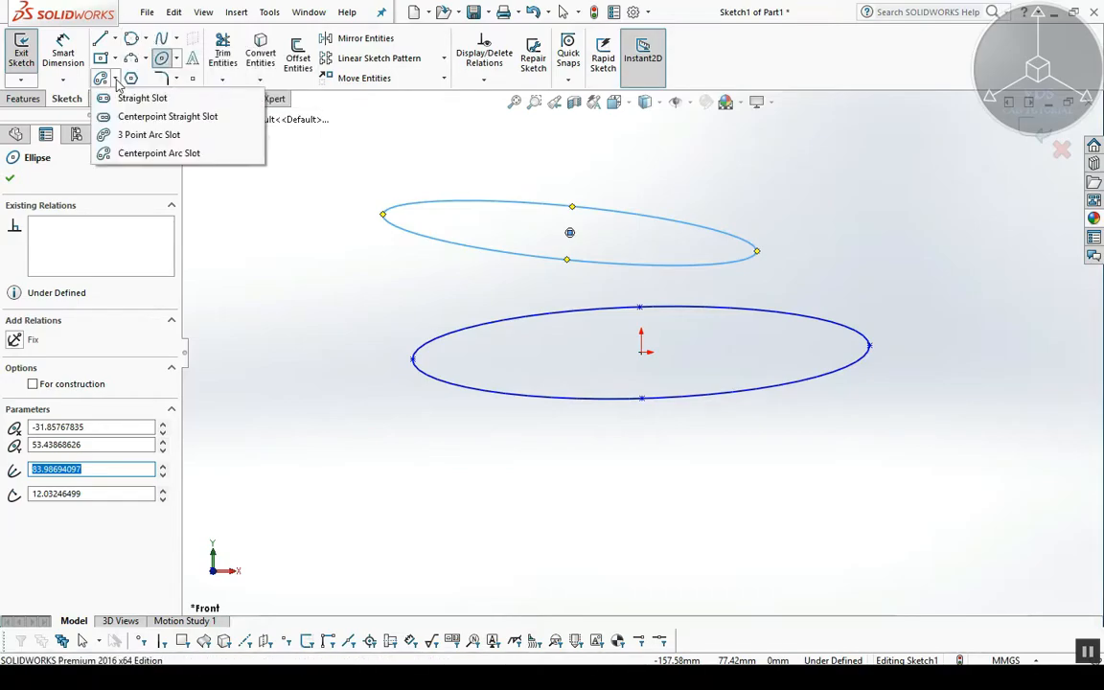
mouse_move(144, 62)
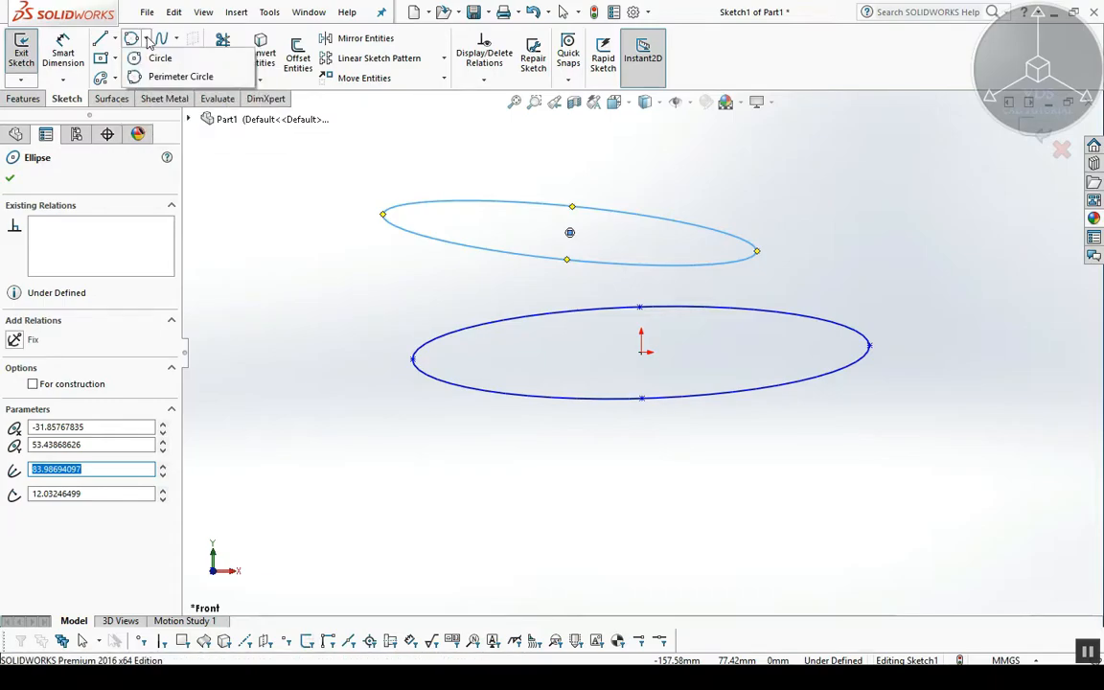
left_click(240, 166)
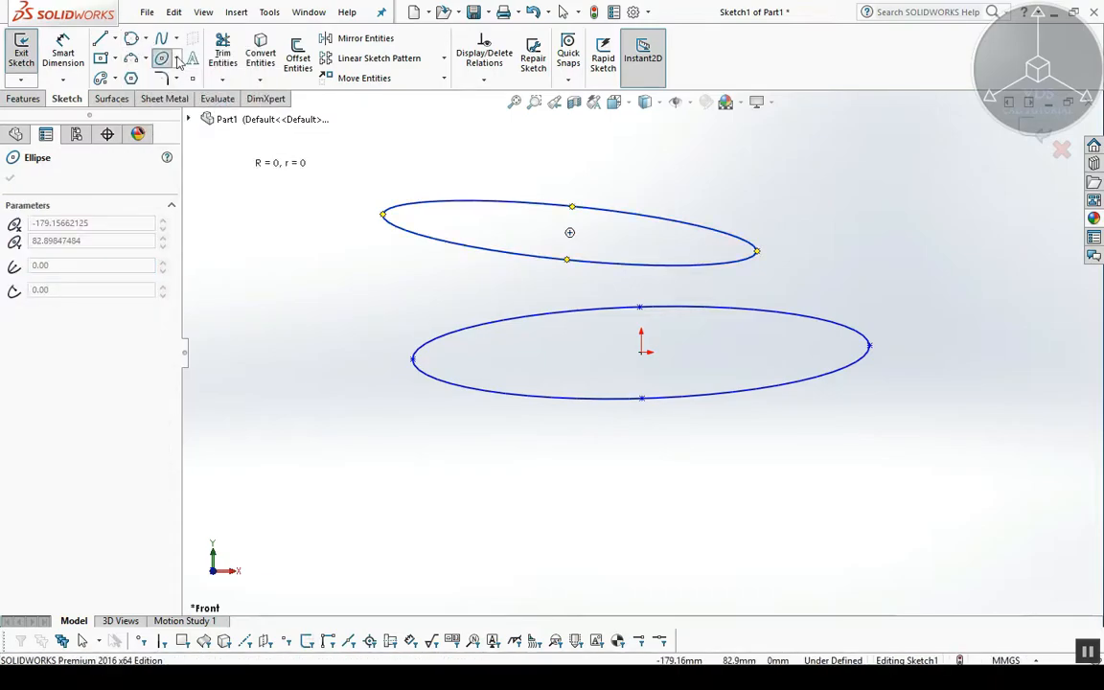
Sketch a horizontal partial ellipse centred below the origin, with semi-axes of about 142 mm and 22 mm, sweeping about 281°.
mouse_move(177, 62)
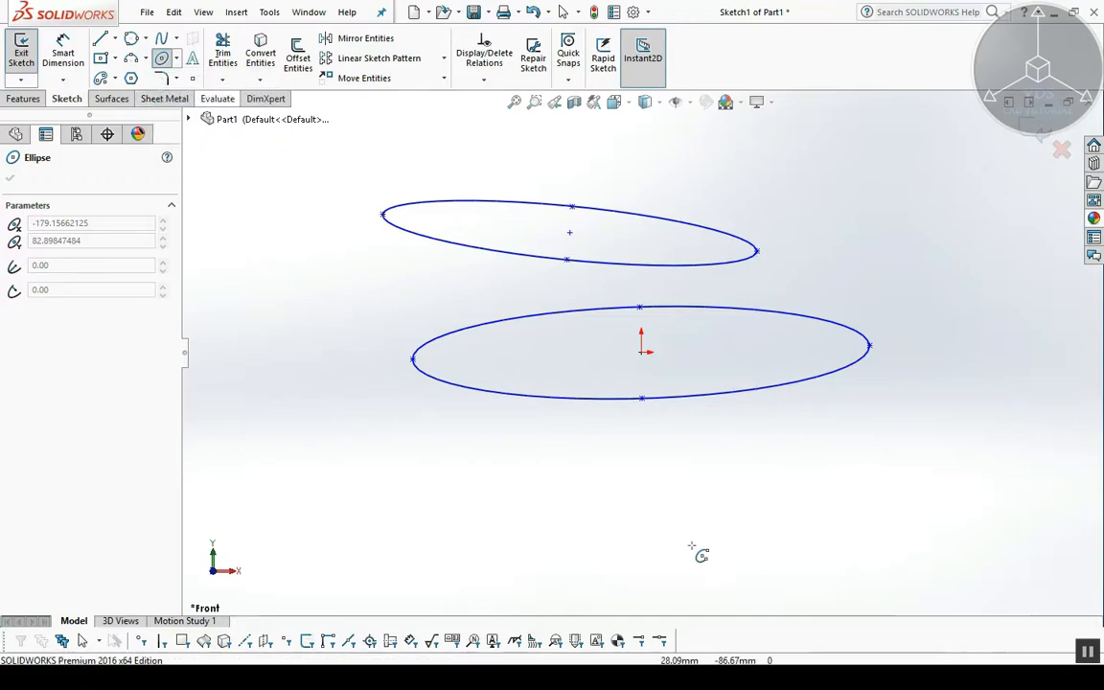
left_click(640, 504)
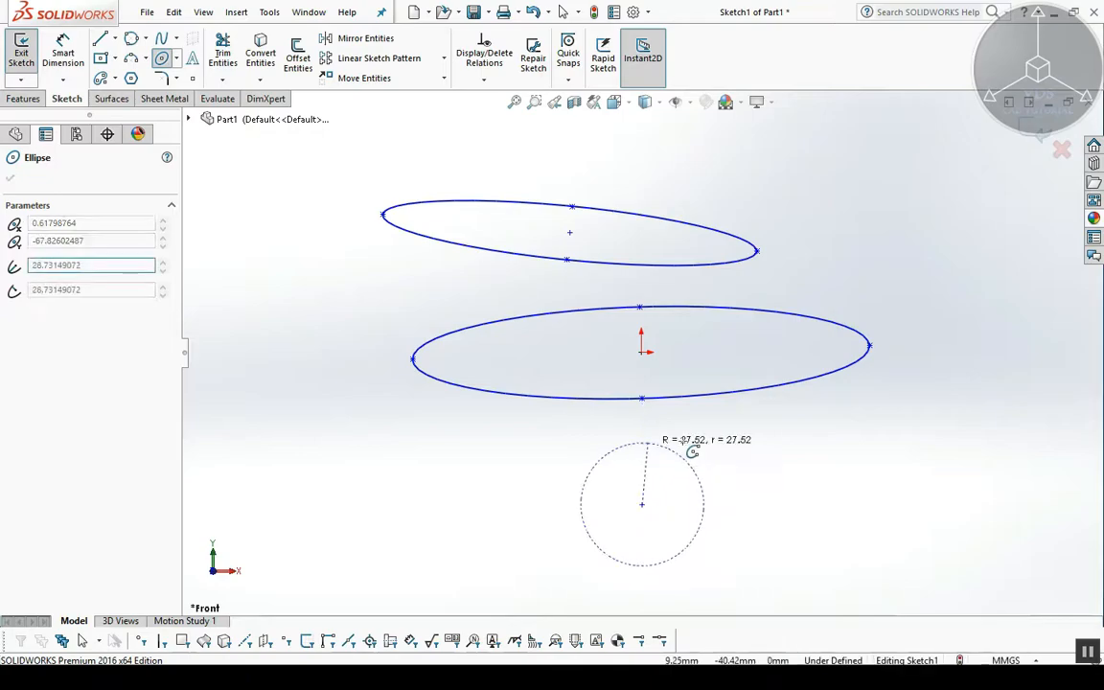
left_click(959, 504)
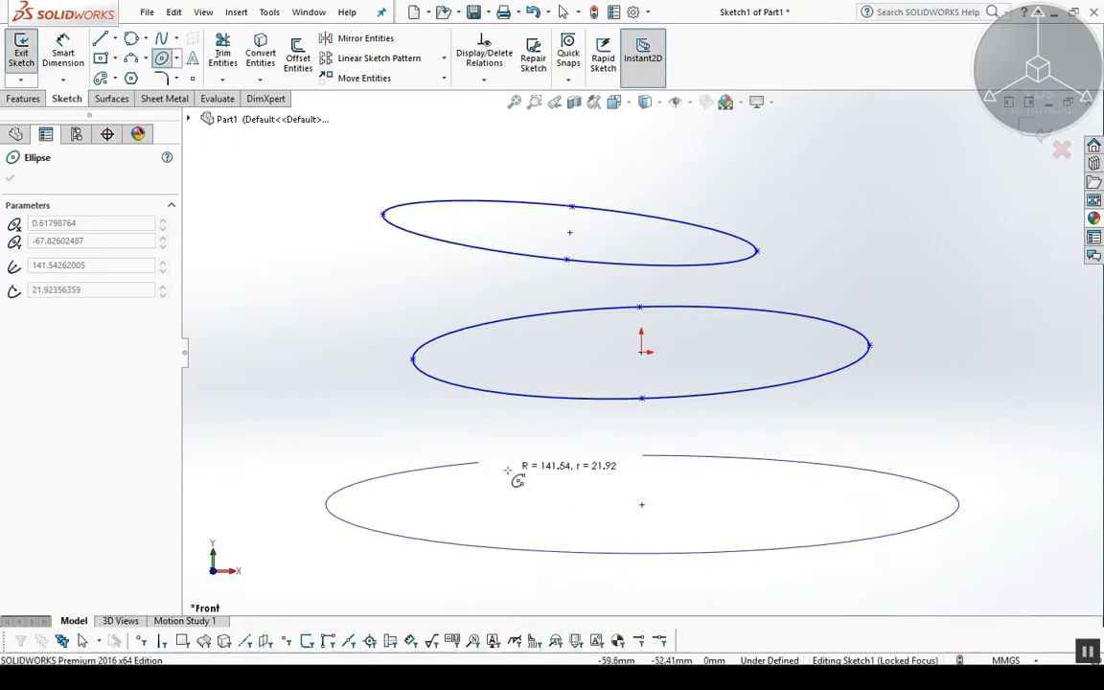
left_click(440, 466)
Sketch an upward-opening parabola above the ellipses, with a focal distance of about 54 mm.
scroll(585, 440, "up", 4)
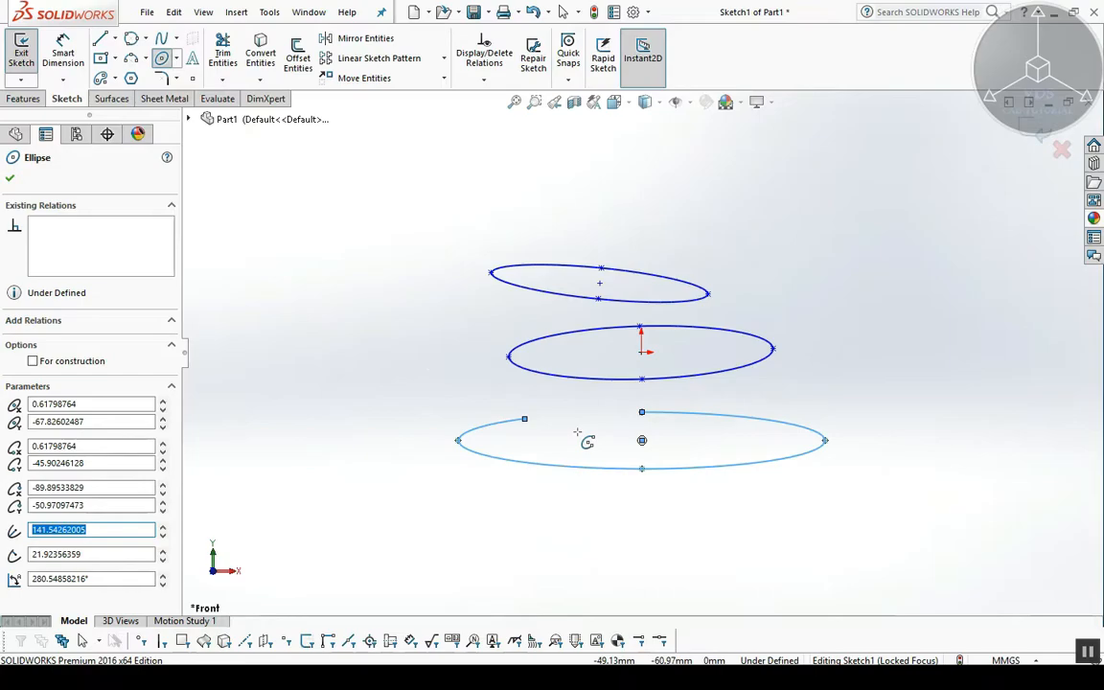
left_click(176, 60)
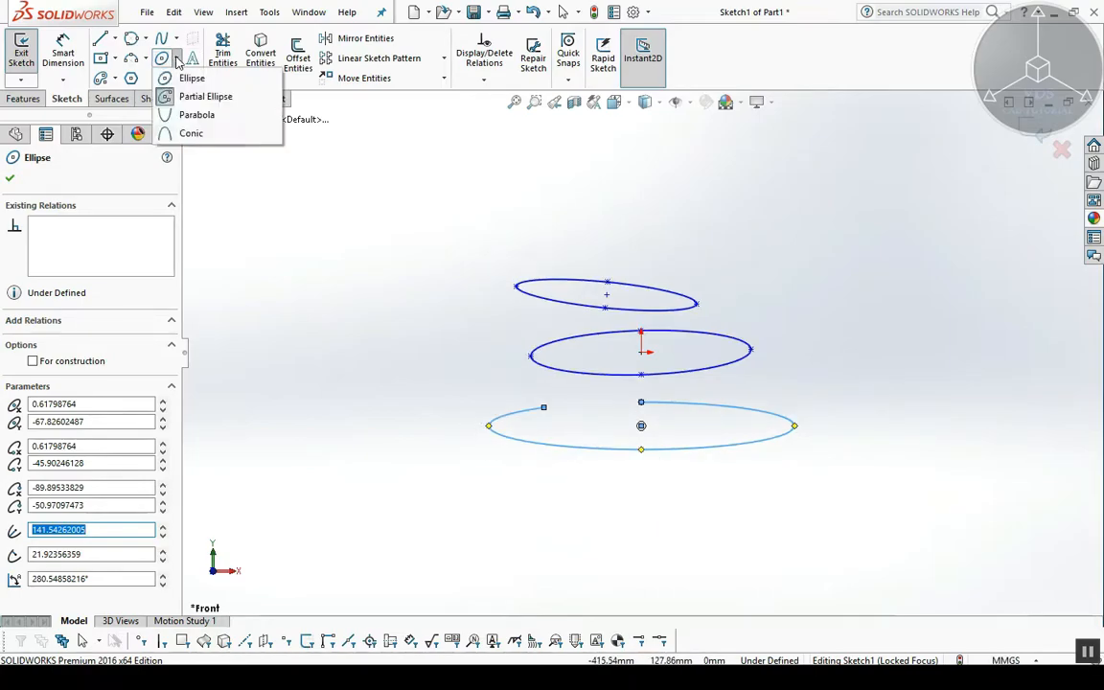
left_click(195, 114)
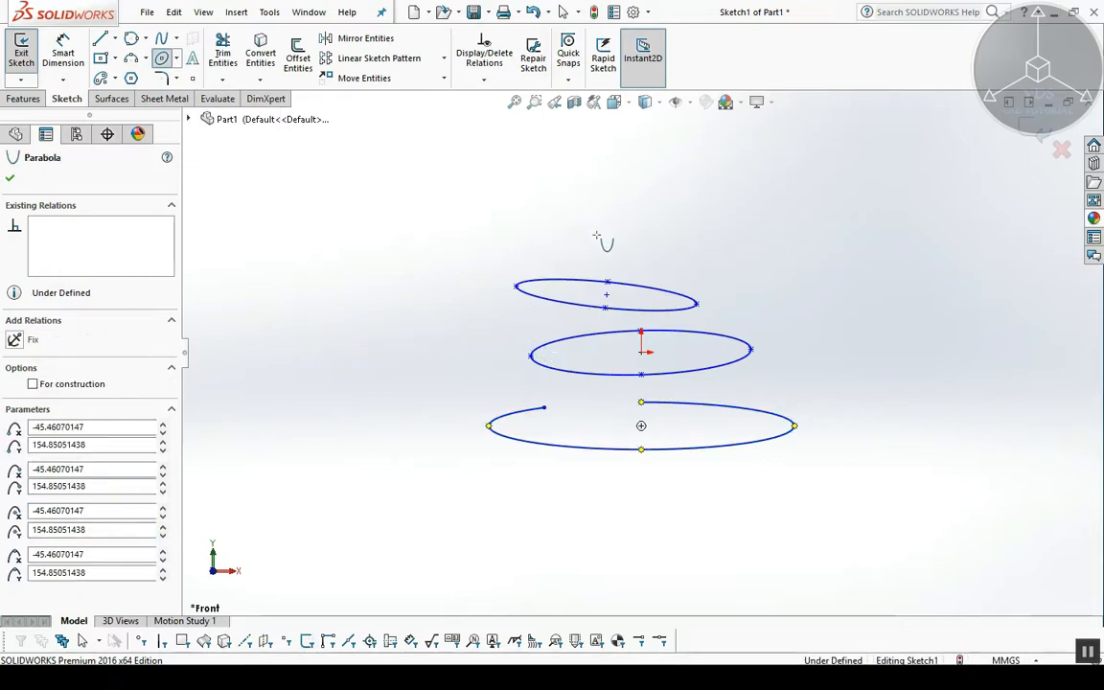
left_click(592, 187)
left_click(728, 150)
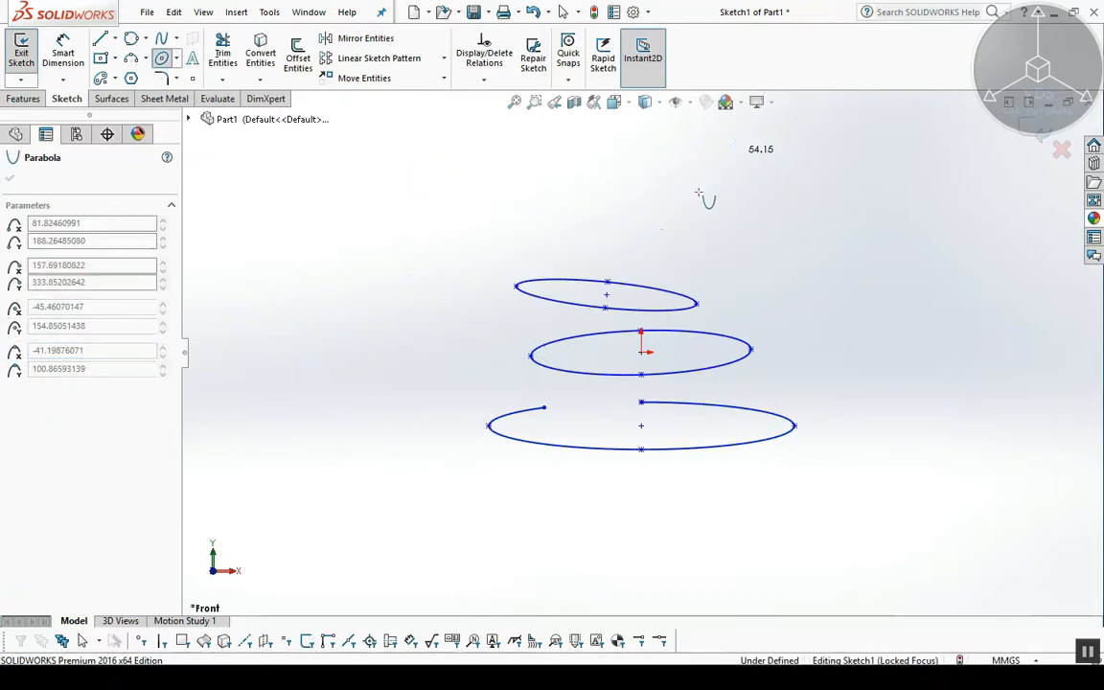
left_click(525, 189)
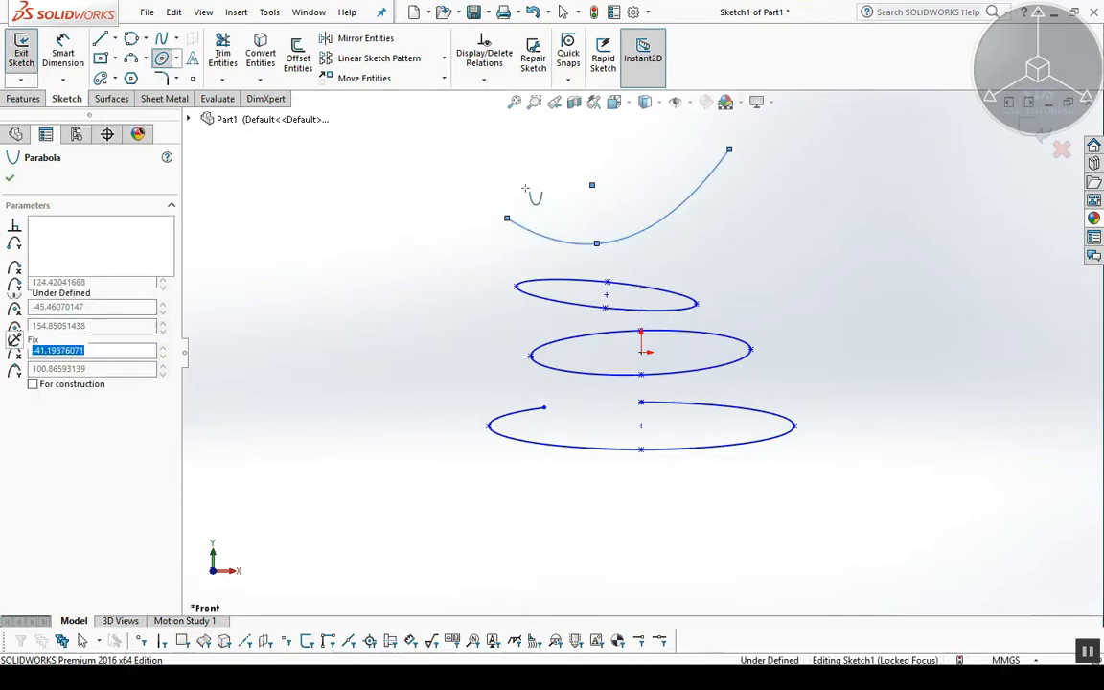
Sketch a larger upward-opening parabola around the ellipses, its vertex below the partial ellipse and its focal distance about 33 mm.
left_click(607, 557)
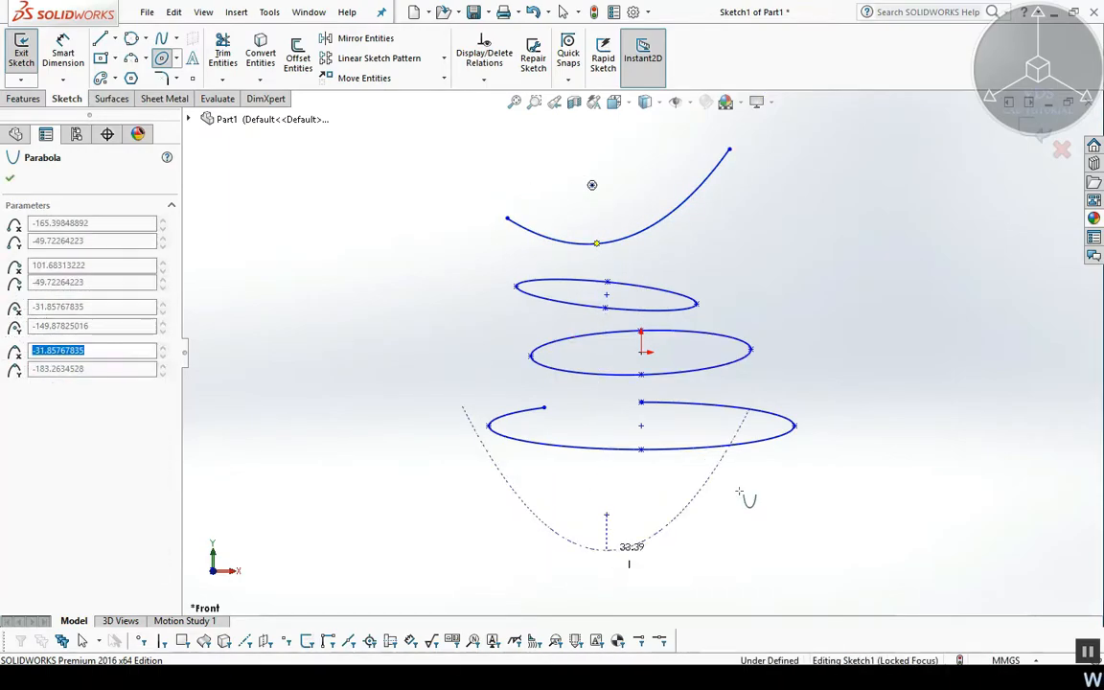
left_click(819, 257)
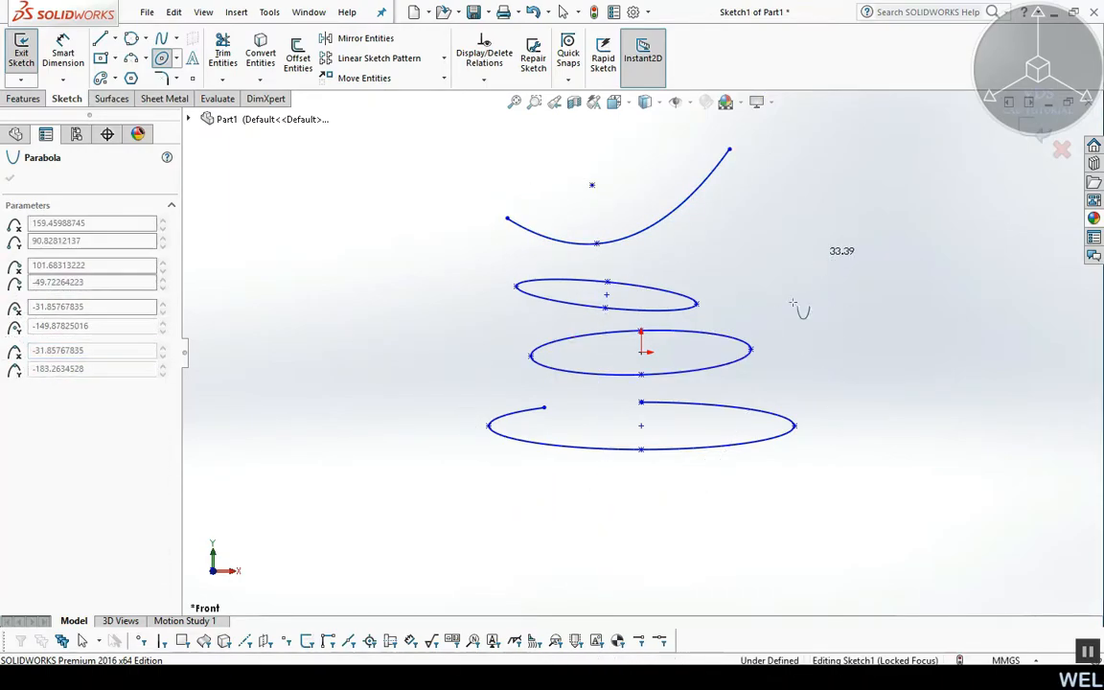
left_click(403, 259)
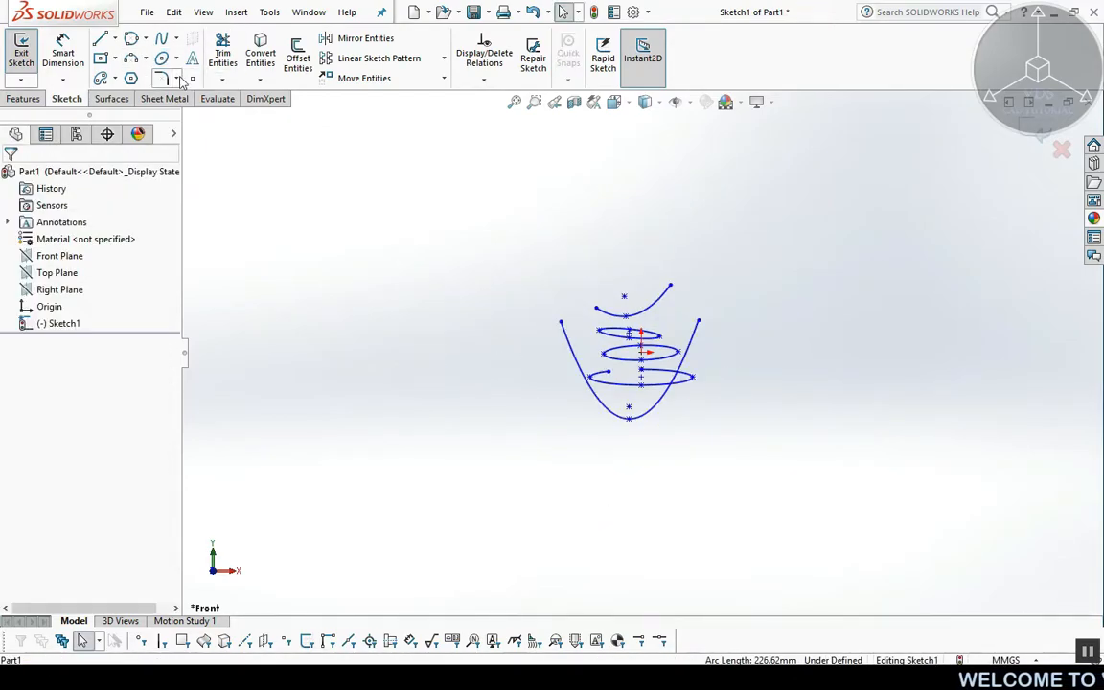
Sketch a conic curve to the left of the parabolas, with its open side facing left.
left_click(178, 78)
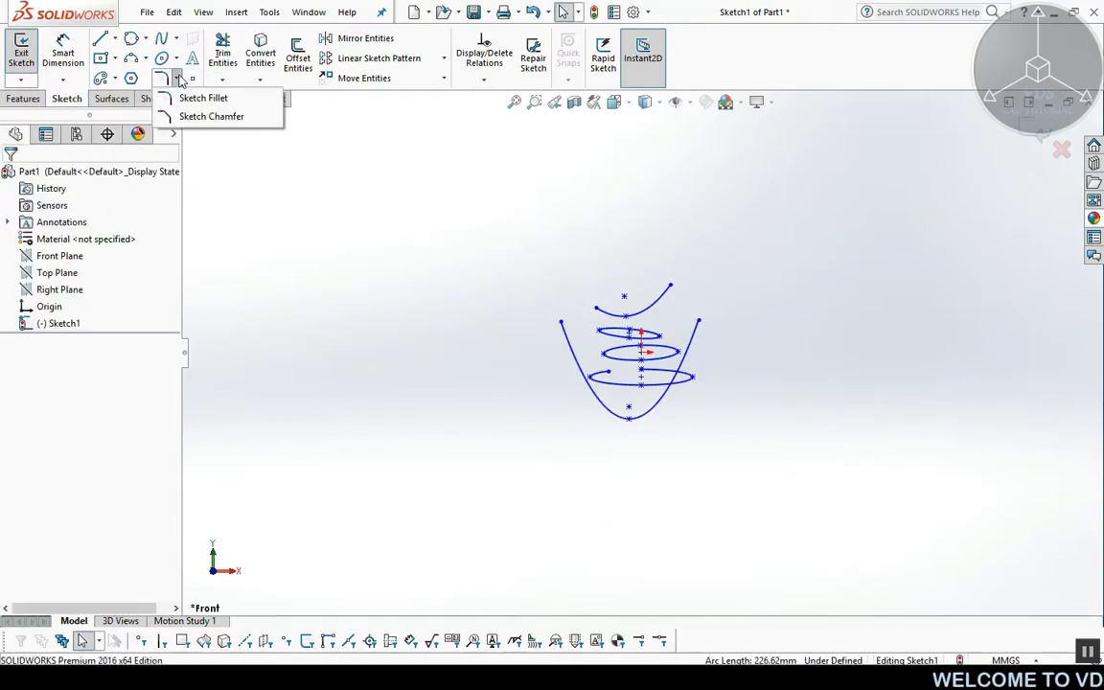
left_click(178, 60)
left_click(191, 133)
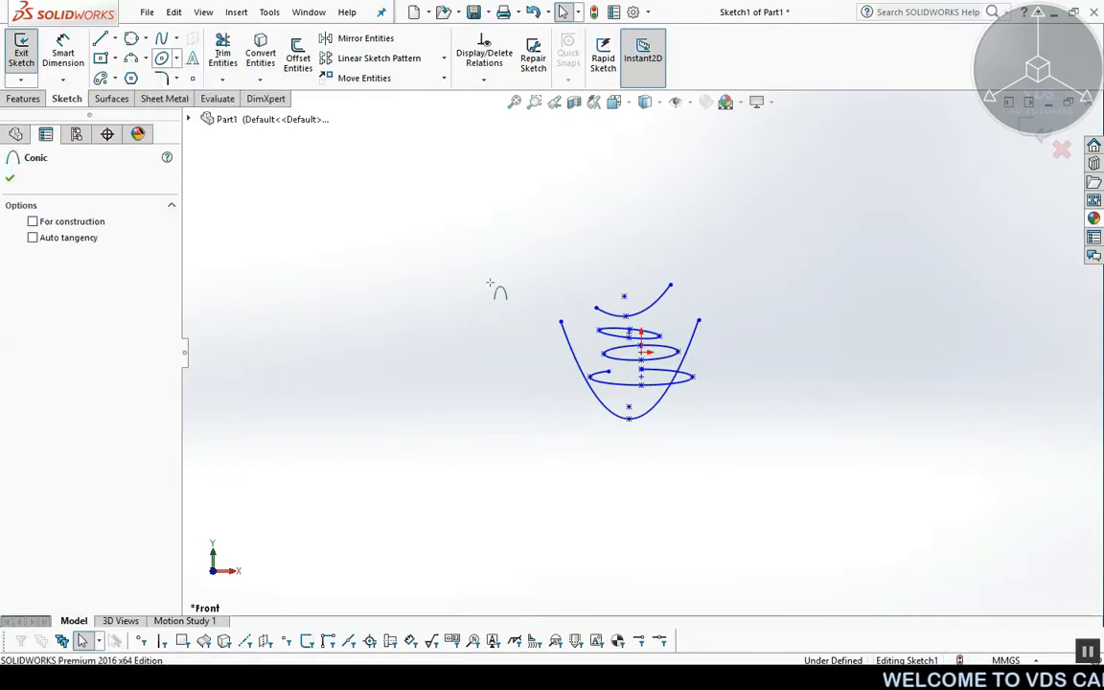
left_click(460, 321)
left_click(485, 205)
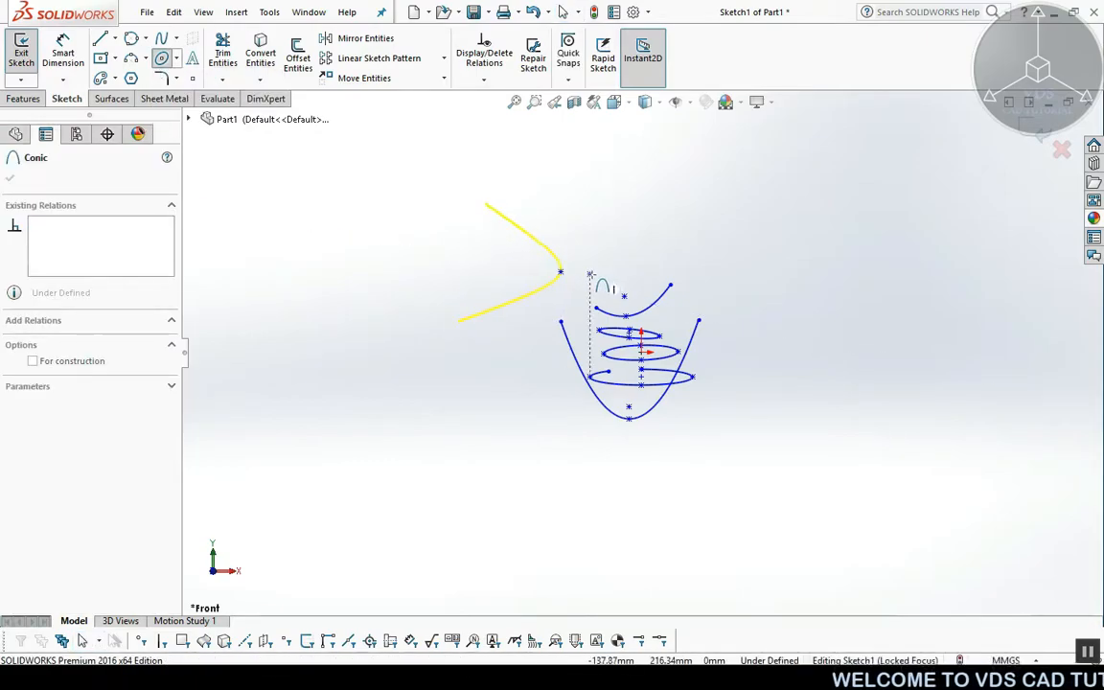
left_click(584, 266)
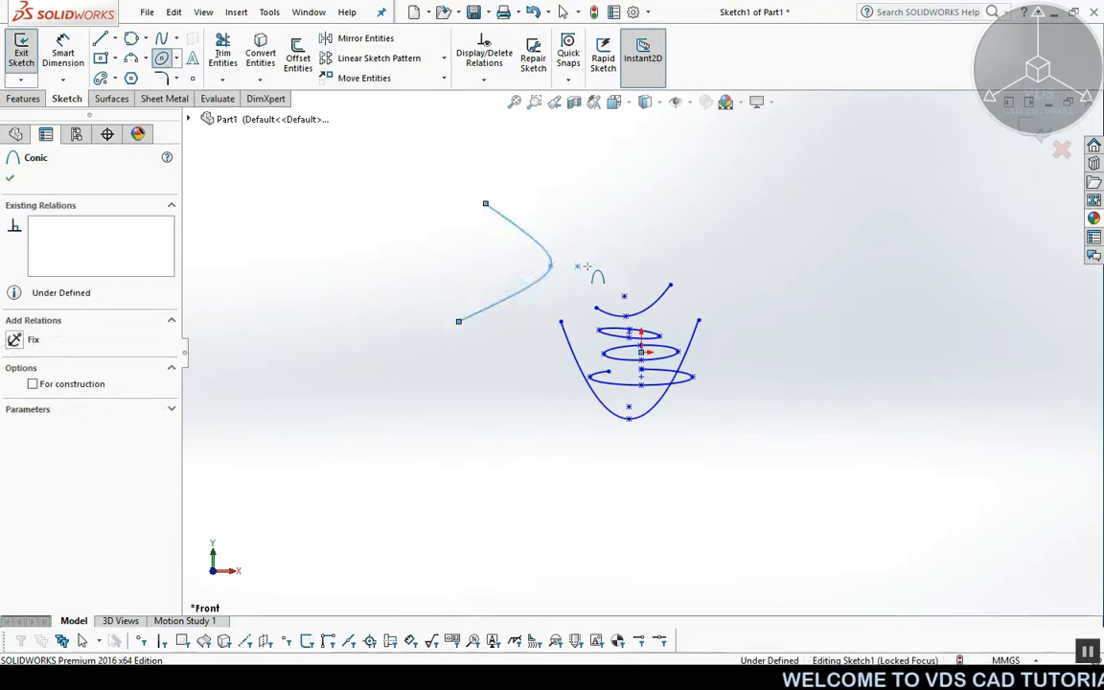
key("Escape")
Delete all the sketch curves and sketch a center rectangle on the origin, about 950 mm wide and 730 mm high.
left_click(177, 80)
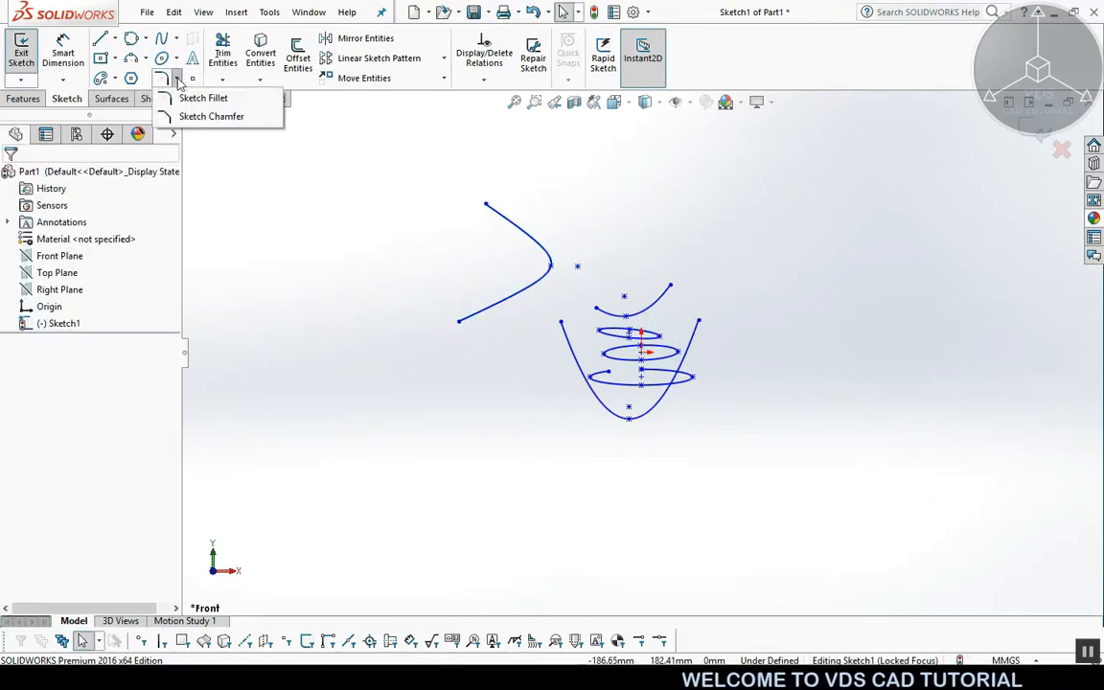
left_click_drag(370, 154, 788, 465)
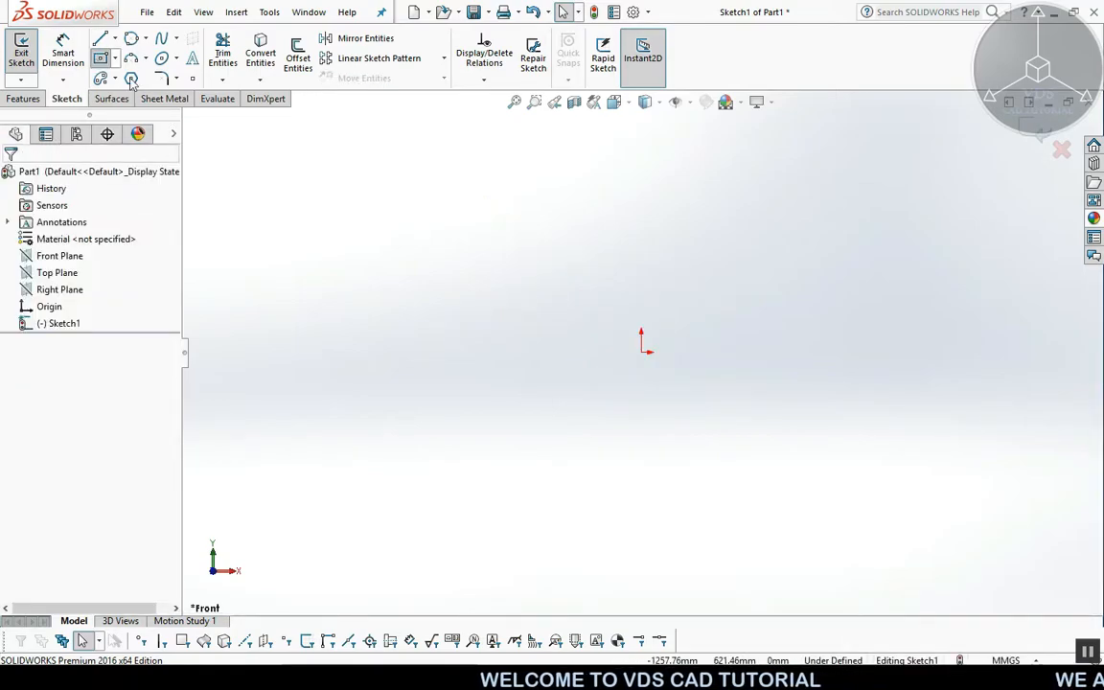
left_click(642, 352)
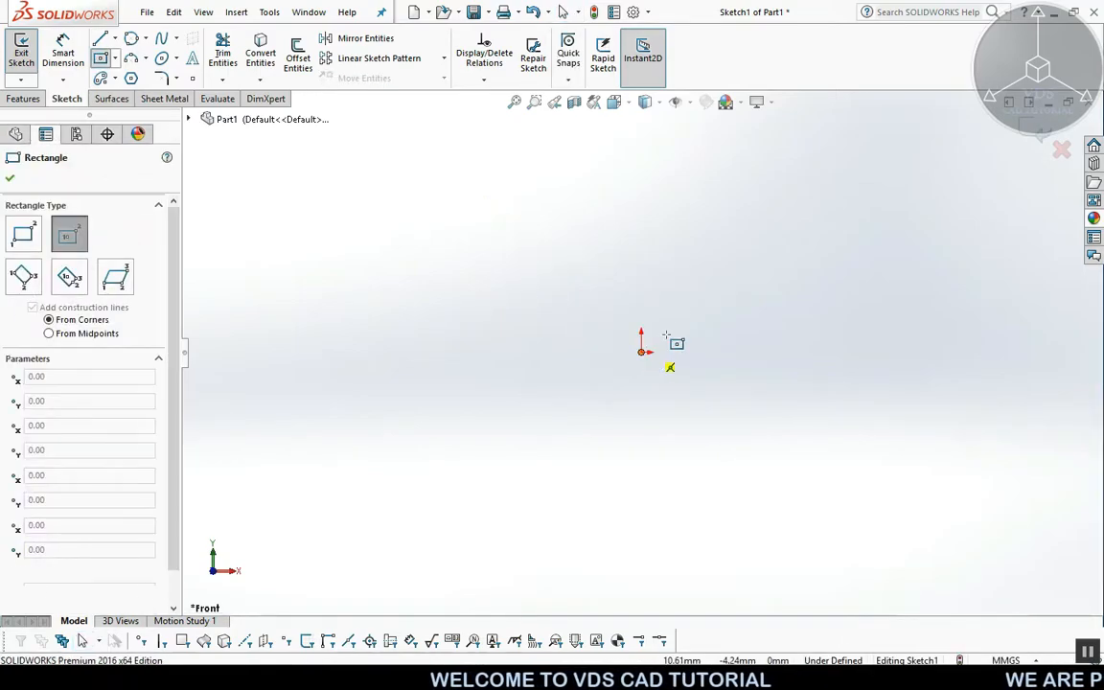
left_click(813, 220)
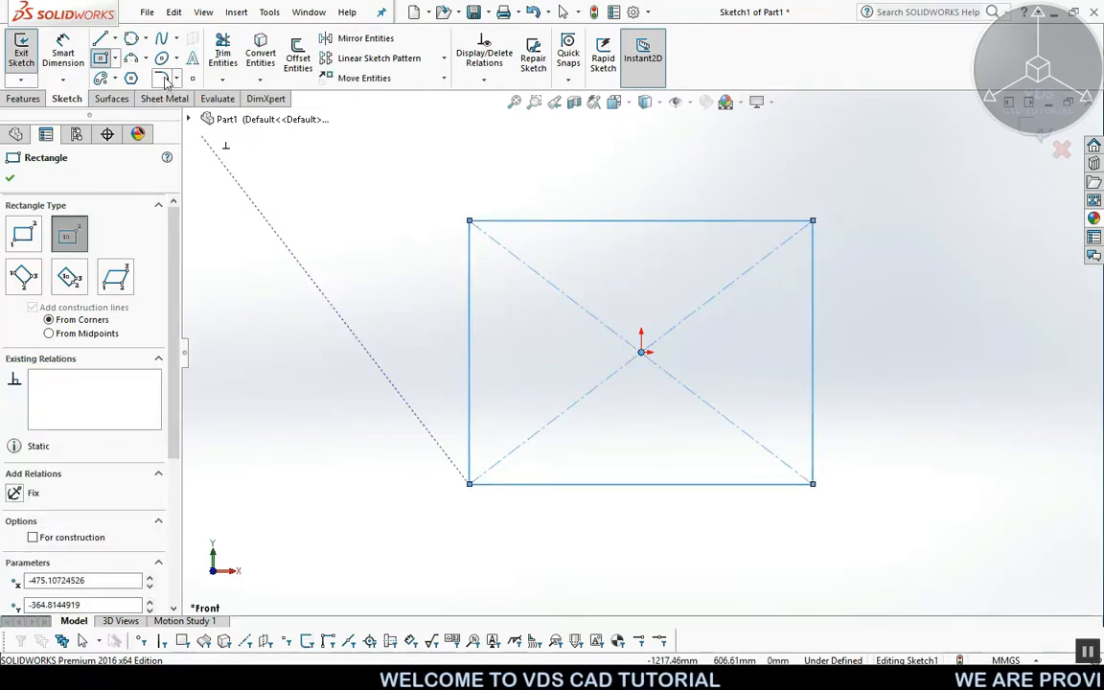
Apply a 50 mm Sketch Fillet to the two upper corners of the rectangle.
left_click(163, 79)
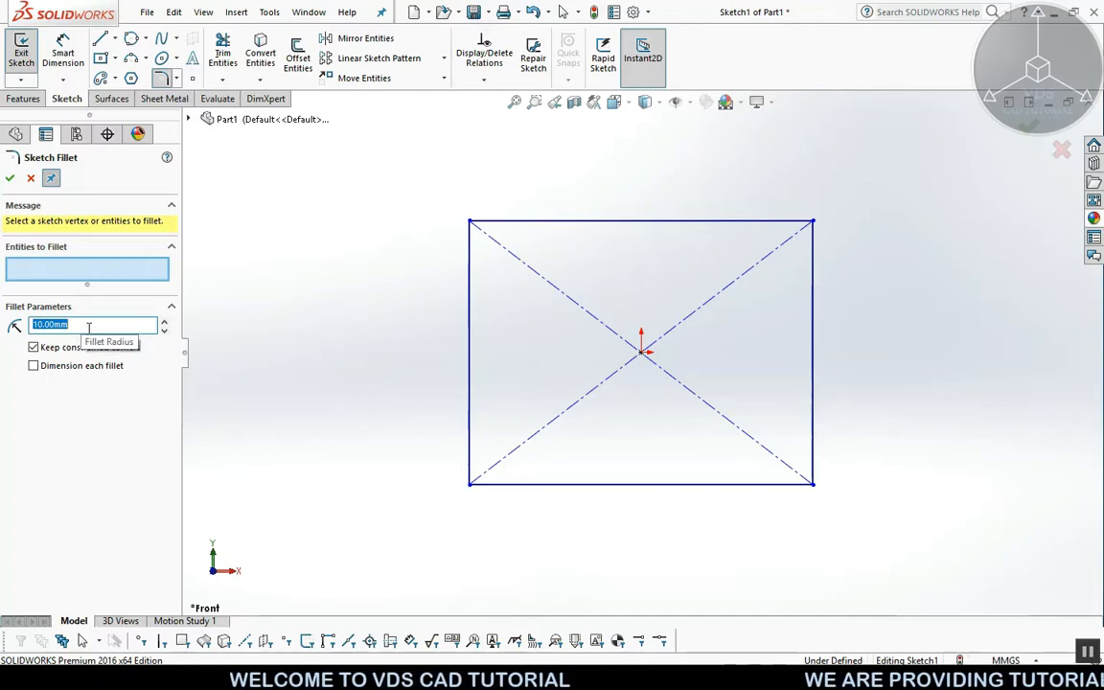
left_click(489, 227)
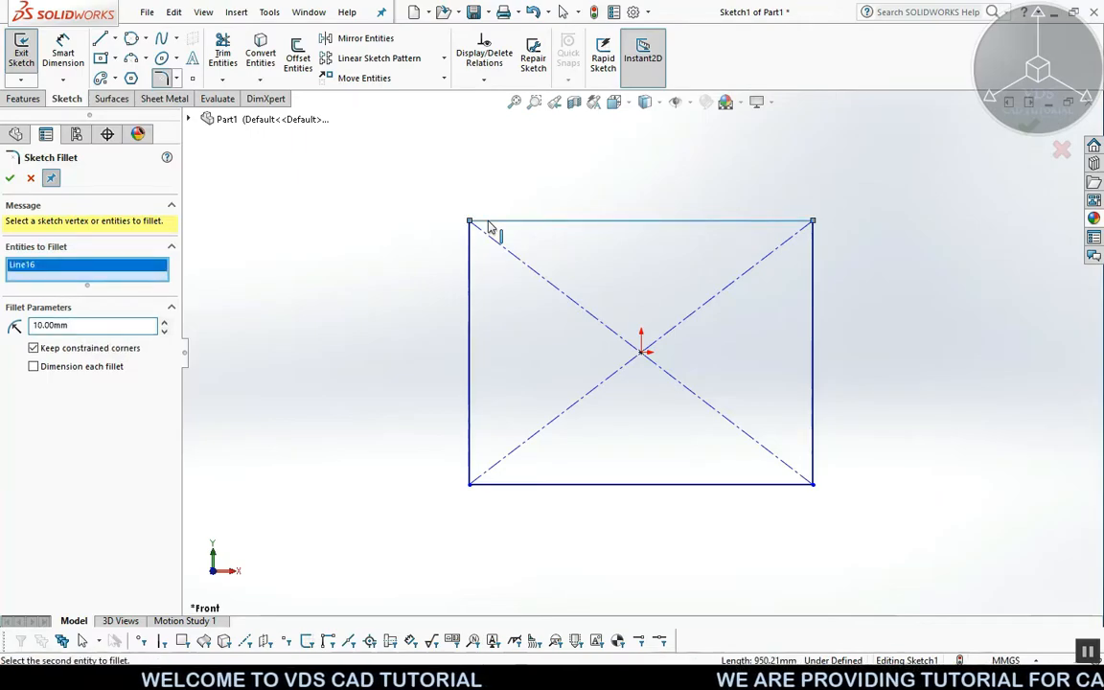
left_click(470, 270)
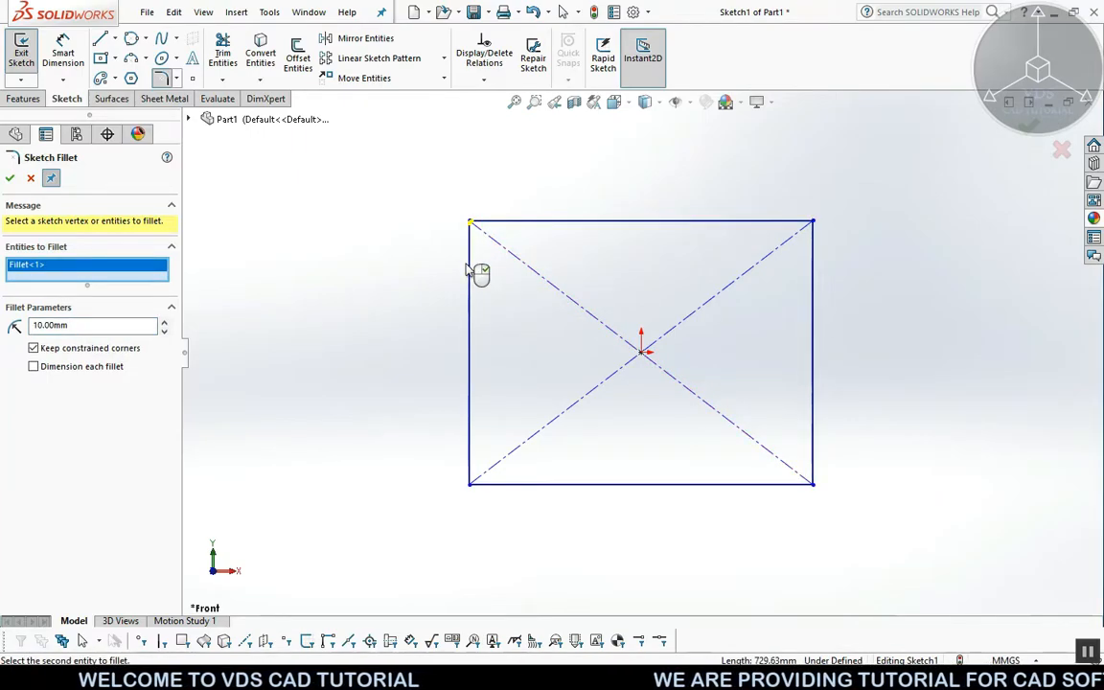
left_click(814, 223)
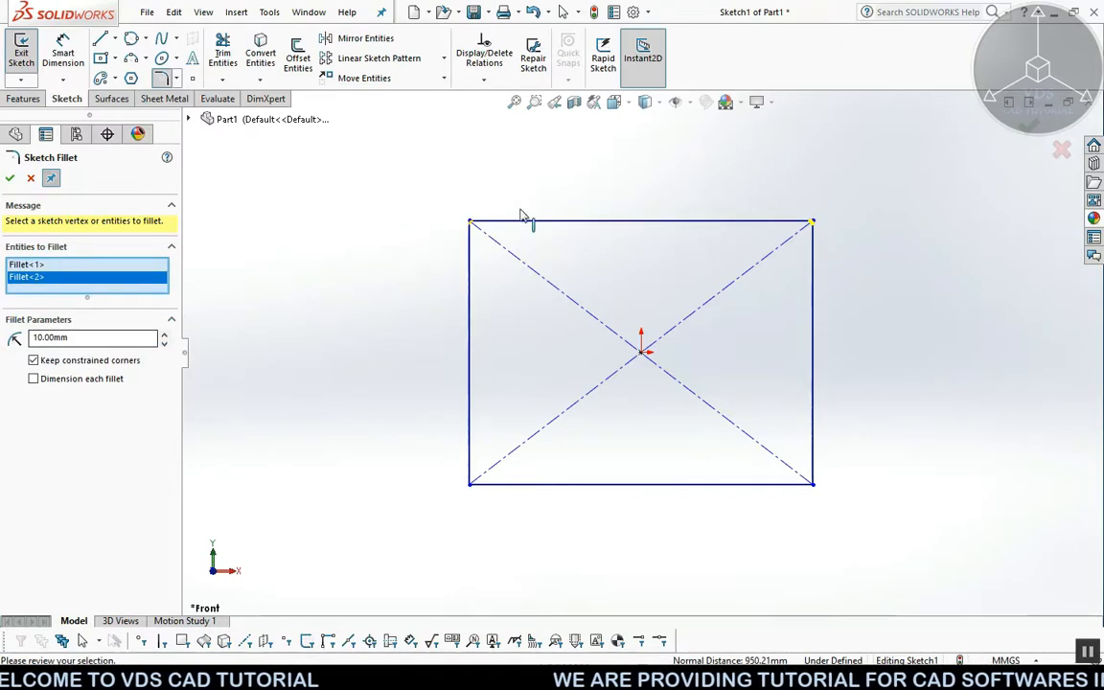
scroll(495, 239, "down", 2)
scroll(518, 268, "down", 2)
scroll(544, 291, "up", 3)
scroll(824, 468, "down", 2)
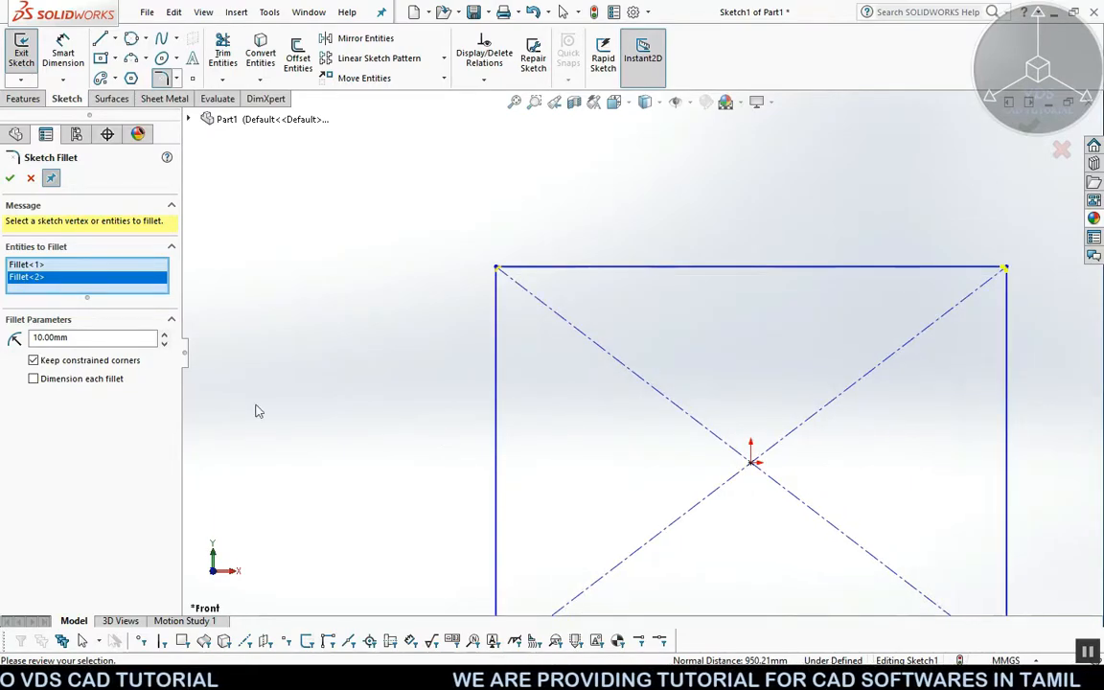
left_click_drag(78, 340, 4, 346)
type("50")
key("Return")
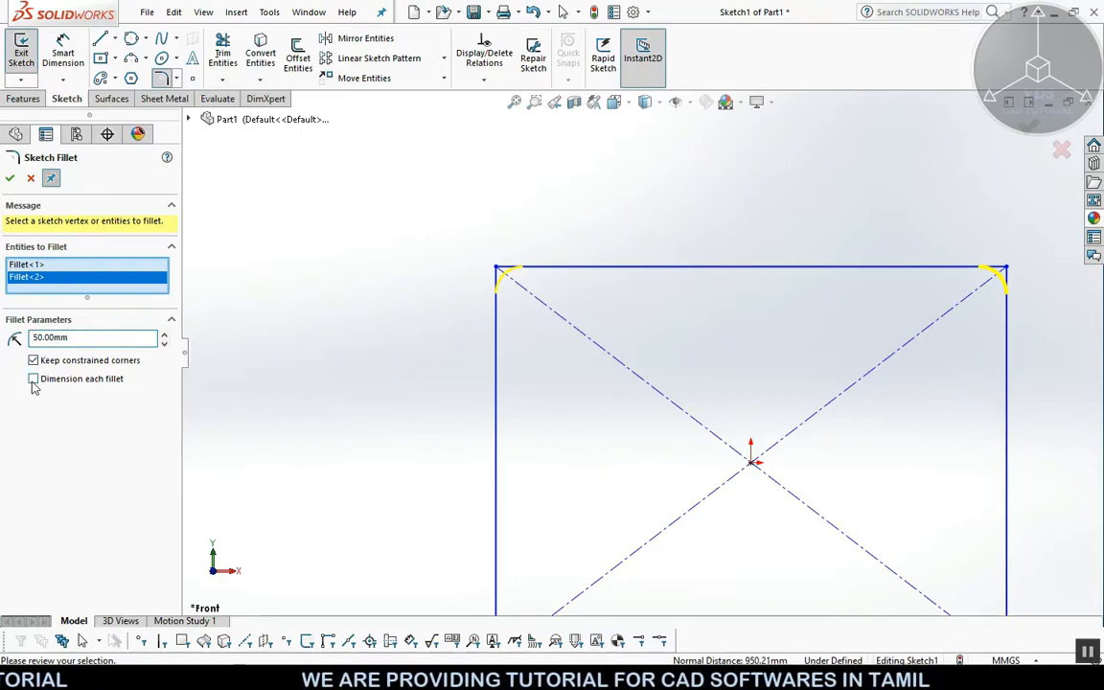
left_click(10, 179)
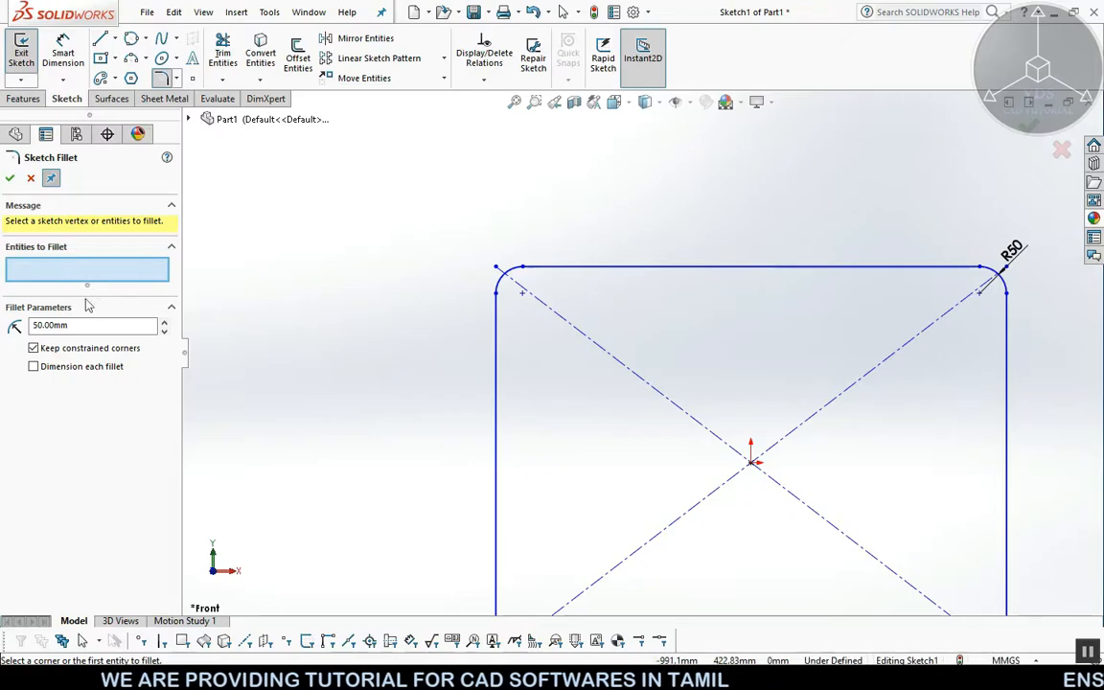
Fillet the rectangle's two lower corners with a 50 mm radius, with each fillet dimensioned separately.
scroll(416, 382, "up", 3)
scroll(499, 441, "up", 1)
left_click(572, 500)
left_click(820, 509)
left_click(34, 378)
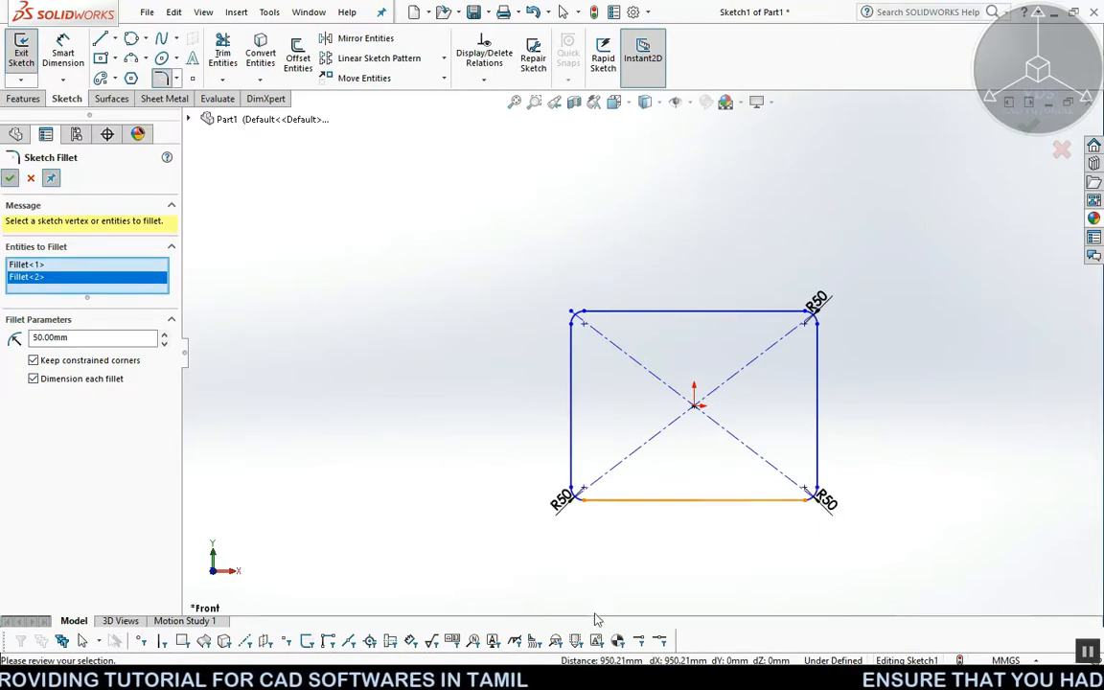
right_click(570, 503)
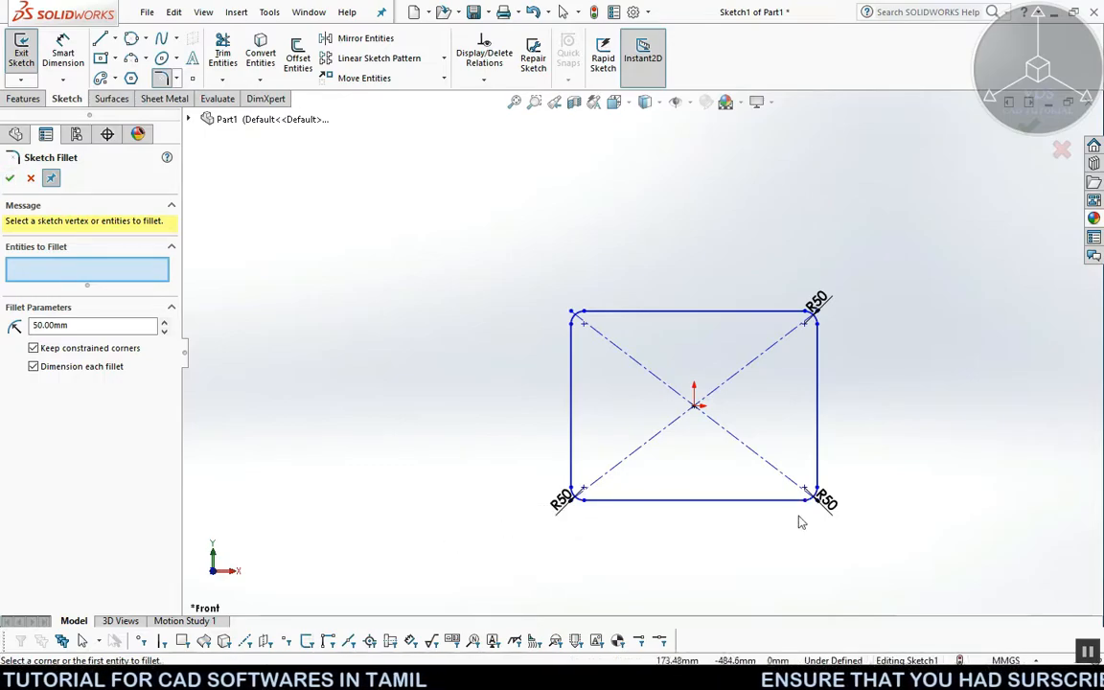
left_click(10, 177)
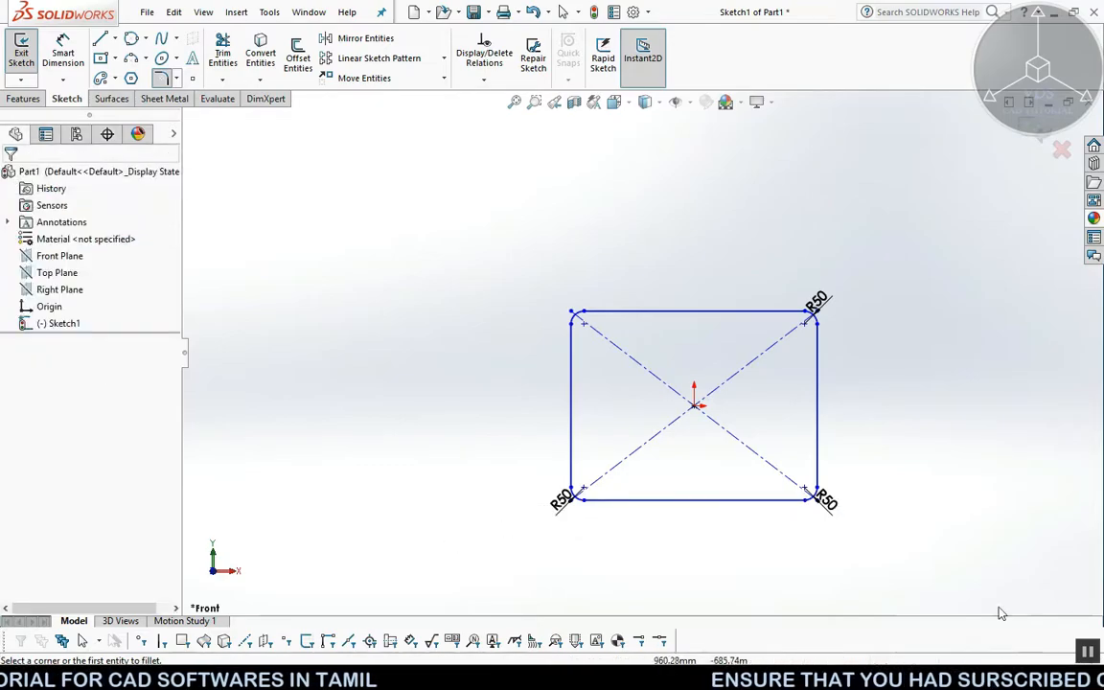
Set the lower-right fillet radius to 40 mm, and move the upper-right radius dimension outward and set it to 75 mm.
double_click(822, 500)
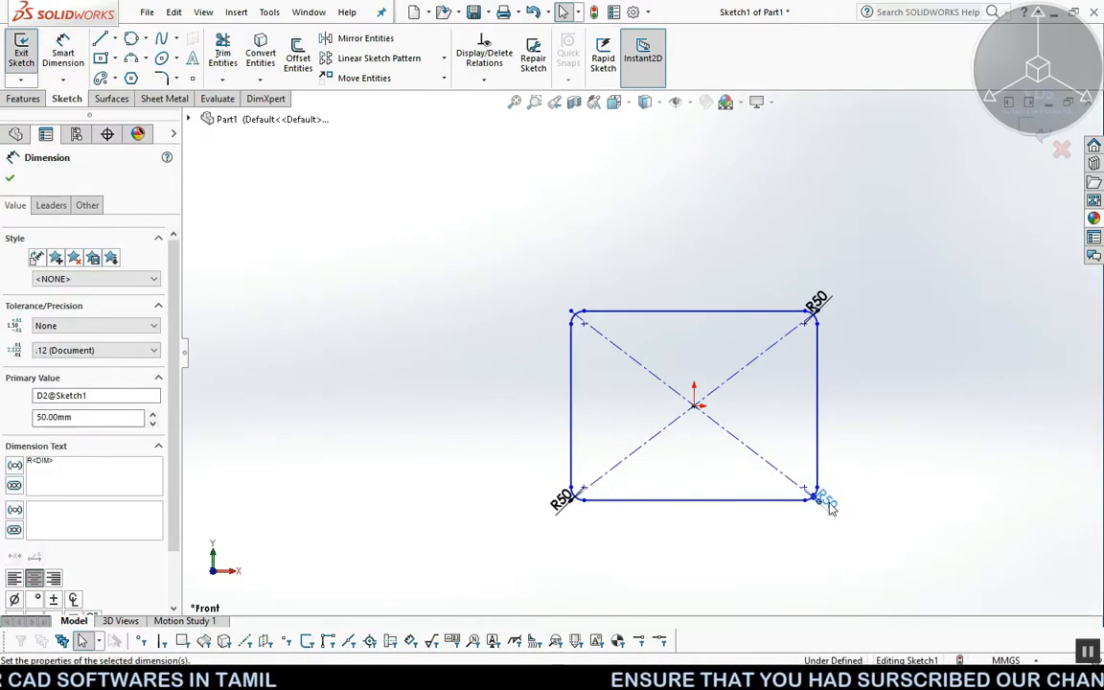
left_click(910, 422)
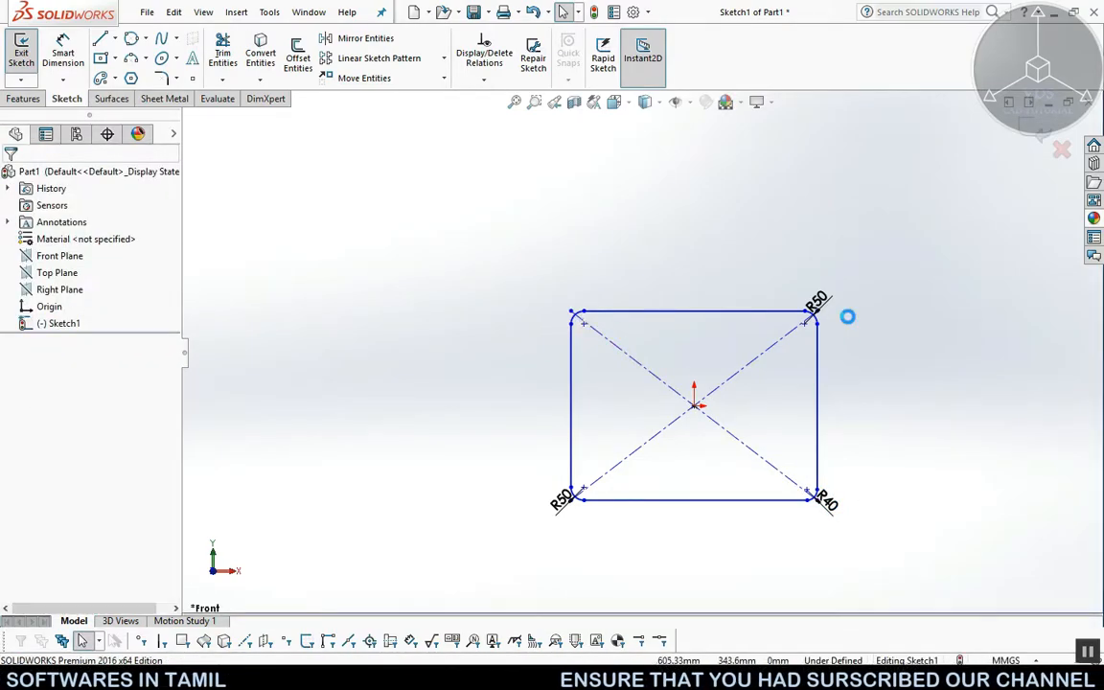
left_click_drag(819, 306, 888, 276)
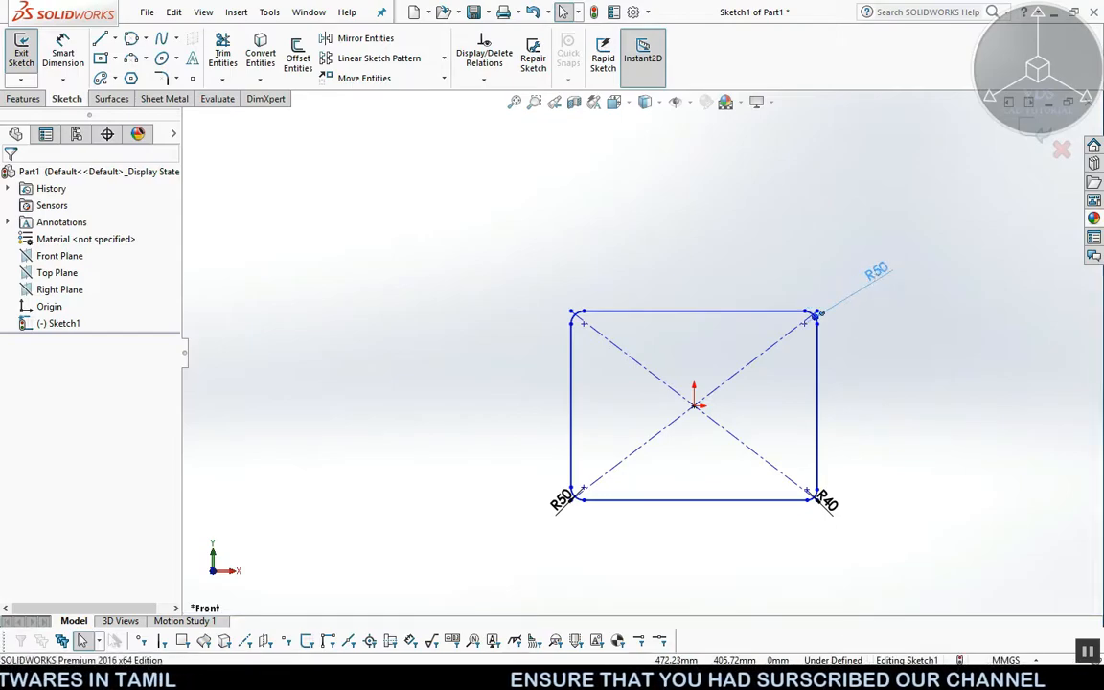
double_click(877, 274)
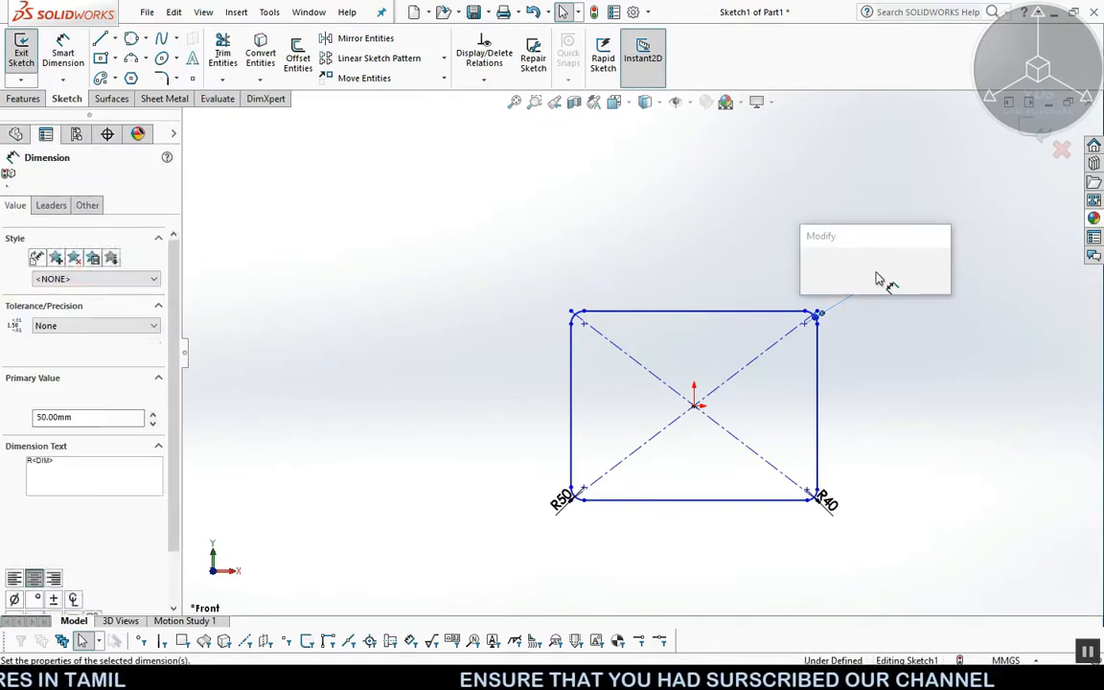
type("75")
key("Return")
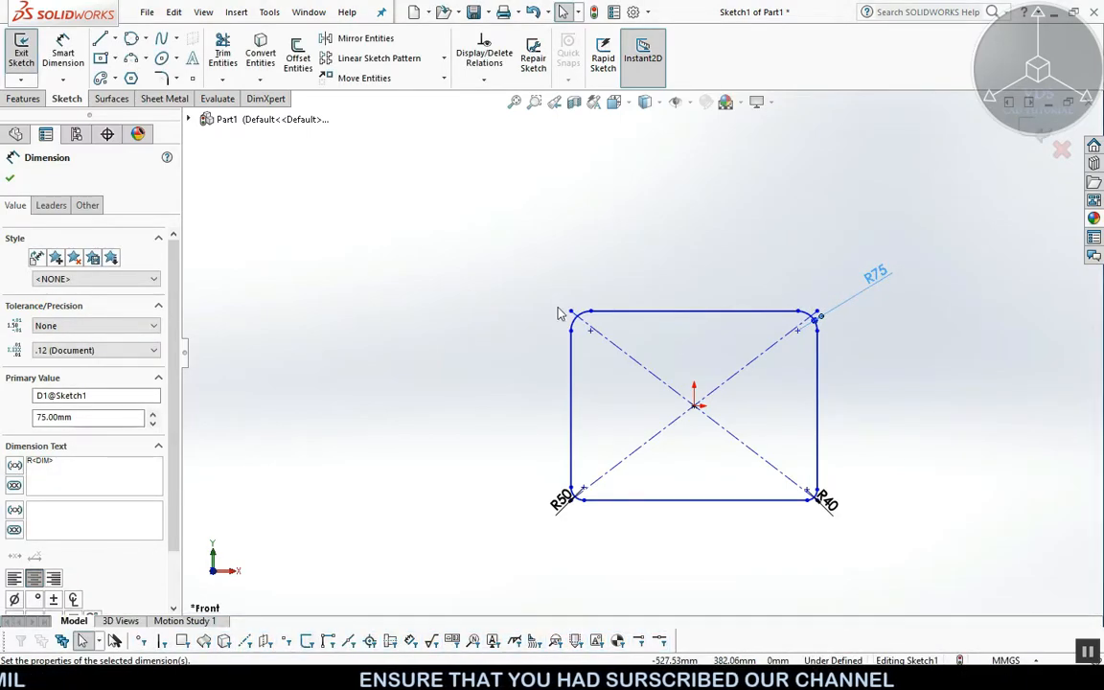
left_click(10, 179)
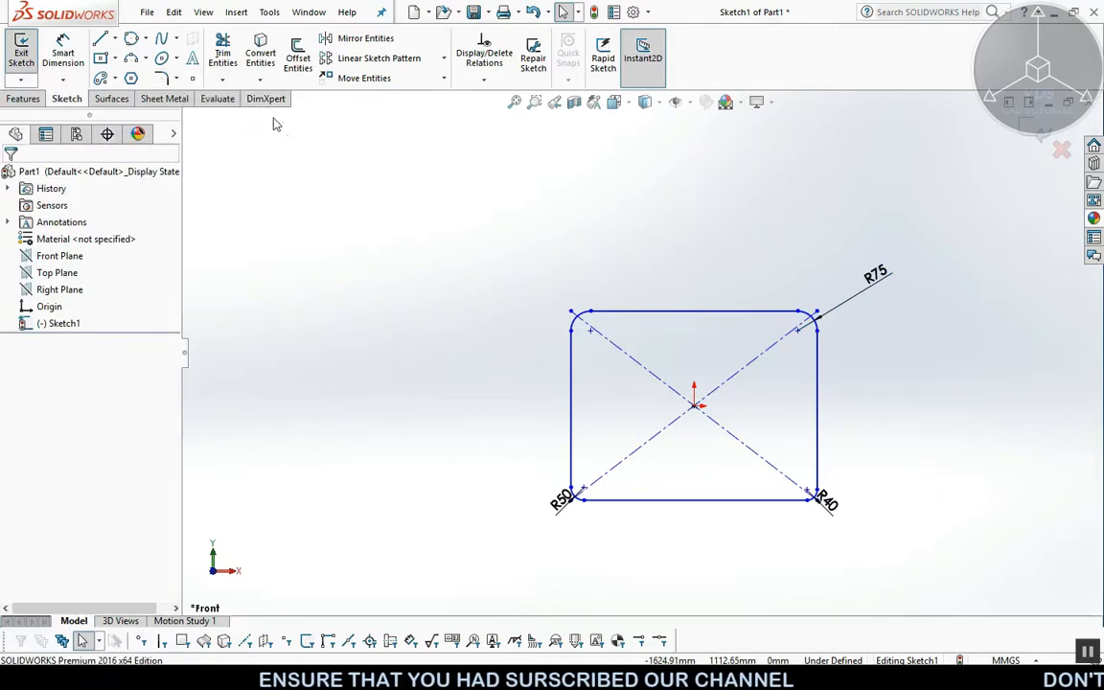
Undo the radius changes and all the corner fillets, back to the plain sharp-cornered rectangle.
key("ctrl+z")
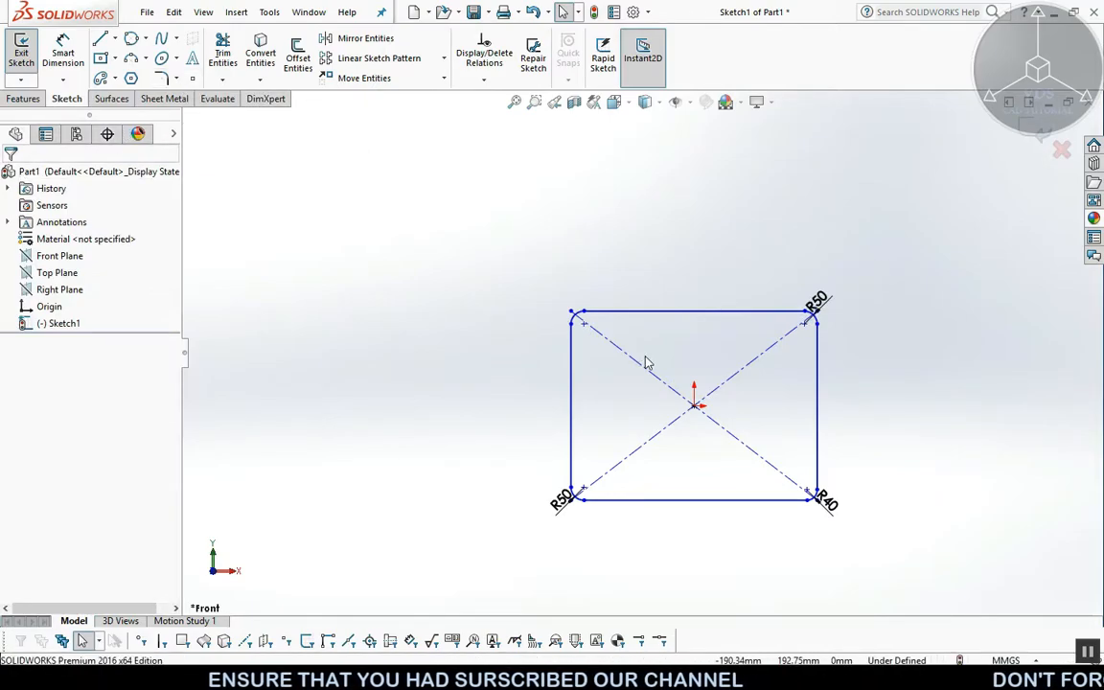
key("ctrl+z")
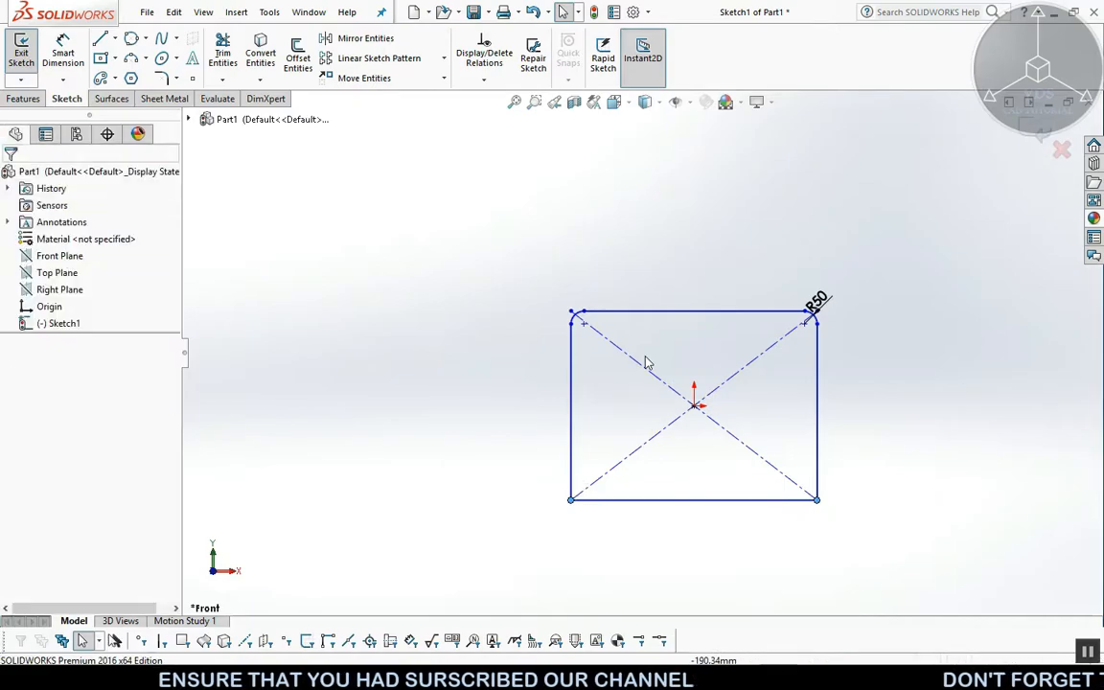
key("ctrl+z")
key("Escape")
key("f")
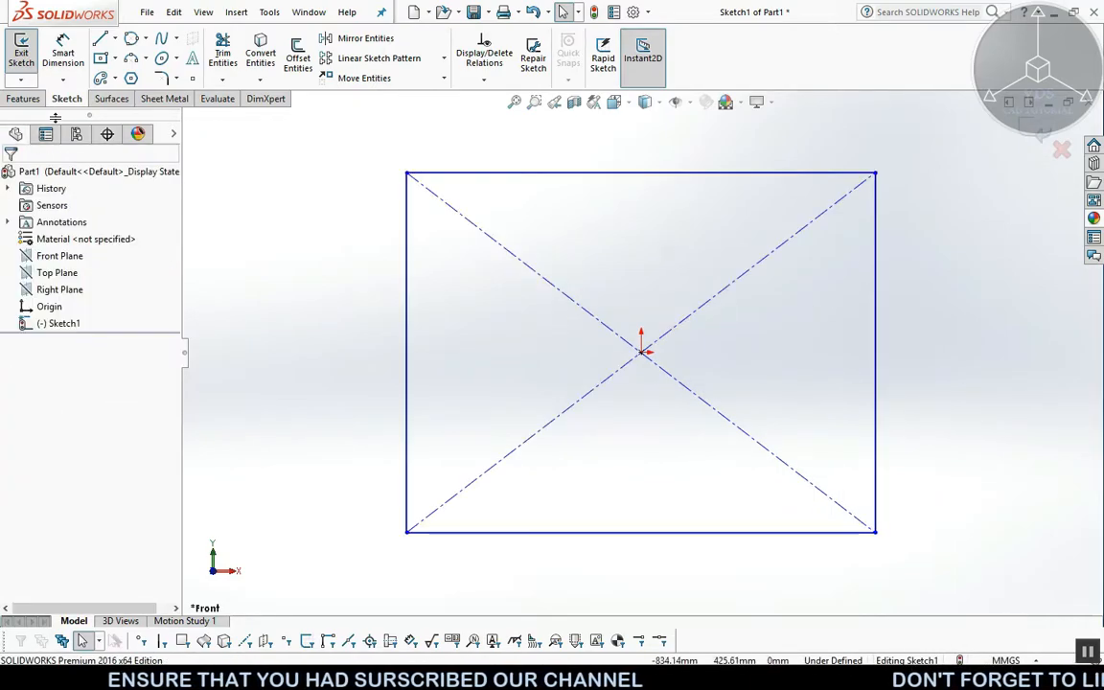
Apply a 75 mm equal-distance Sketch Chamfer to the rectangle's upper-right corner.
left_click(176, 78)
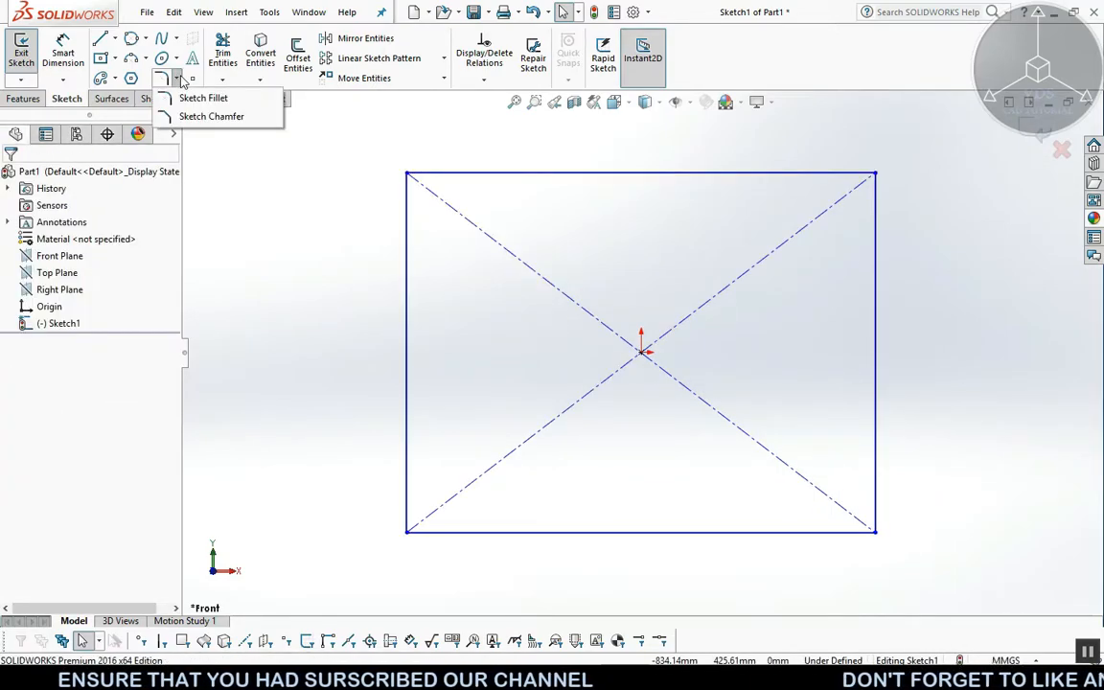
left_click(192, 116)
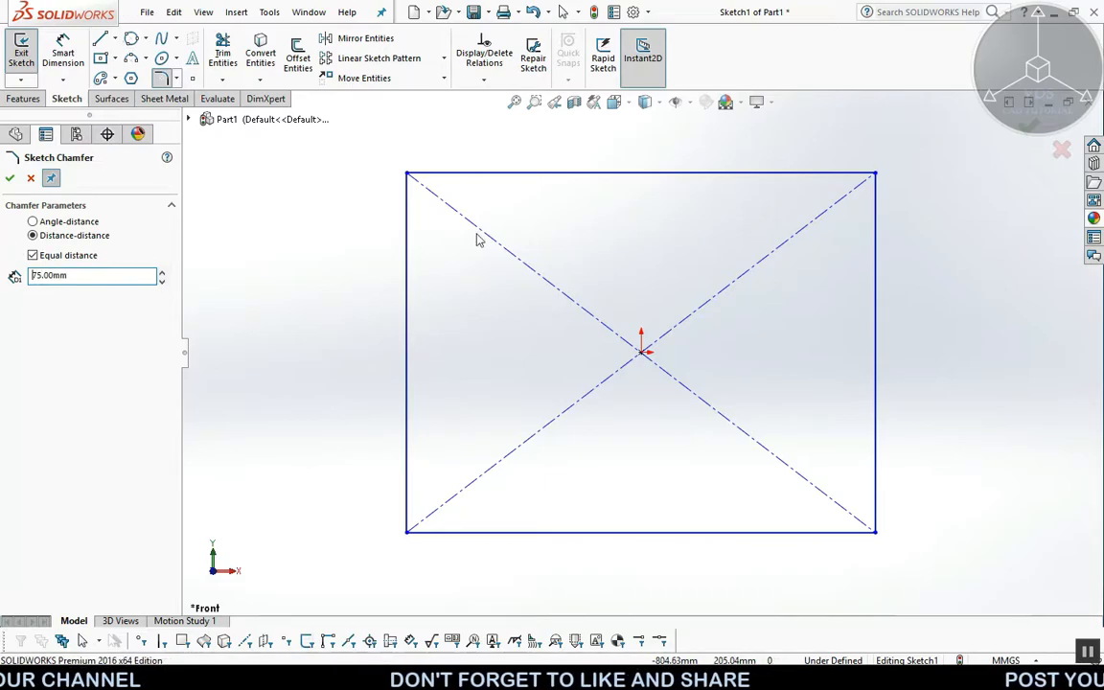
left_click(846, 174)
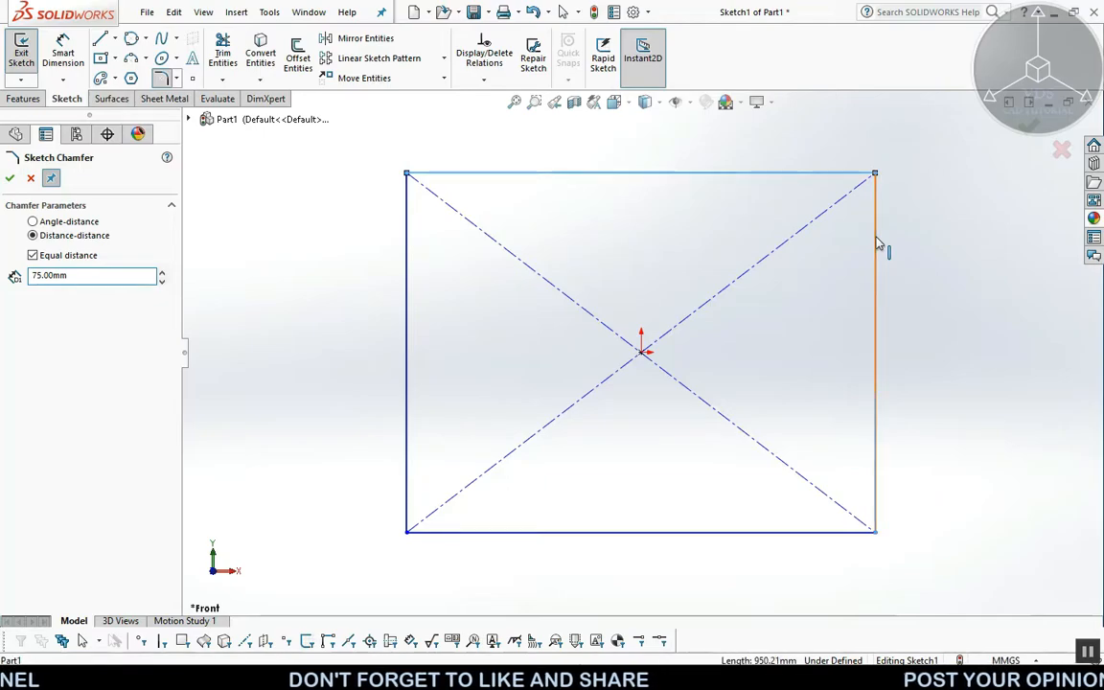
left_click(877, 246)
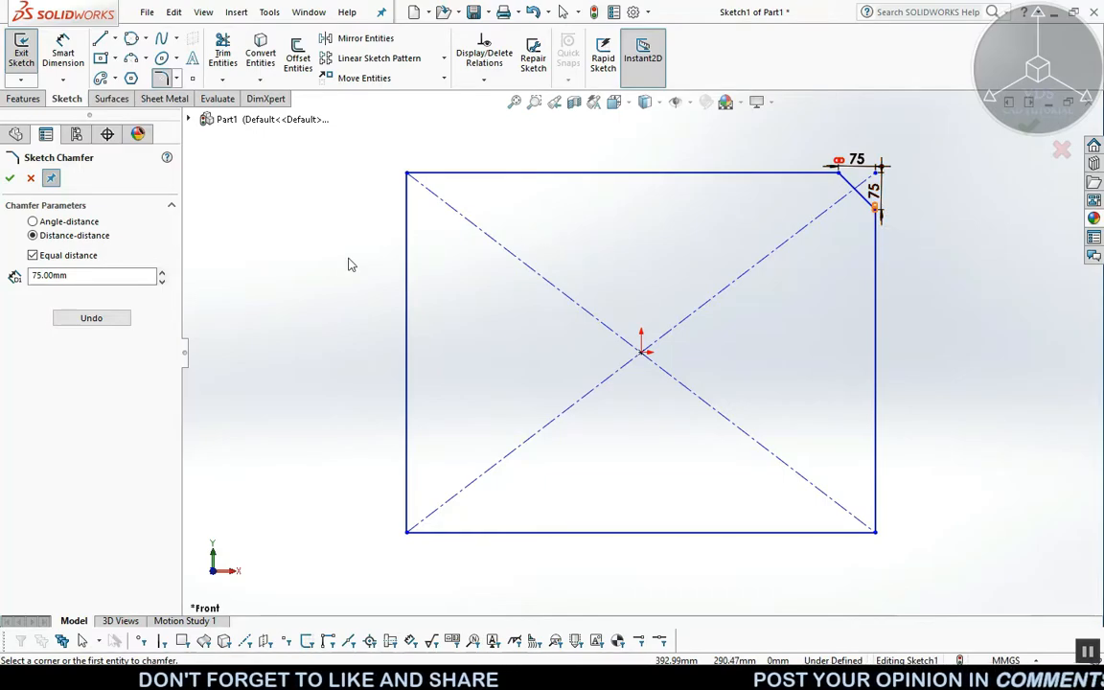
Chamfer the rectangle's lower-right corner with unequal distances, 75 mm along the vertical edge and 50 mm along the bottom edge.
left_click(32, 256)
left_click_drag(147, 299, 3, 294)
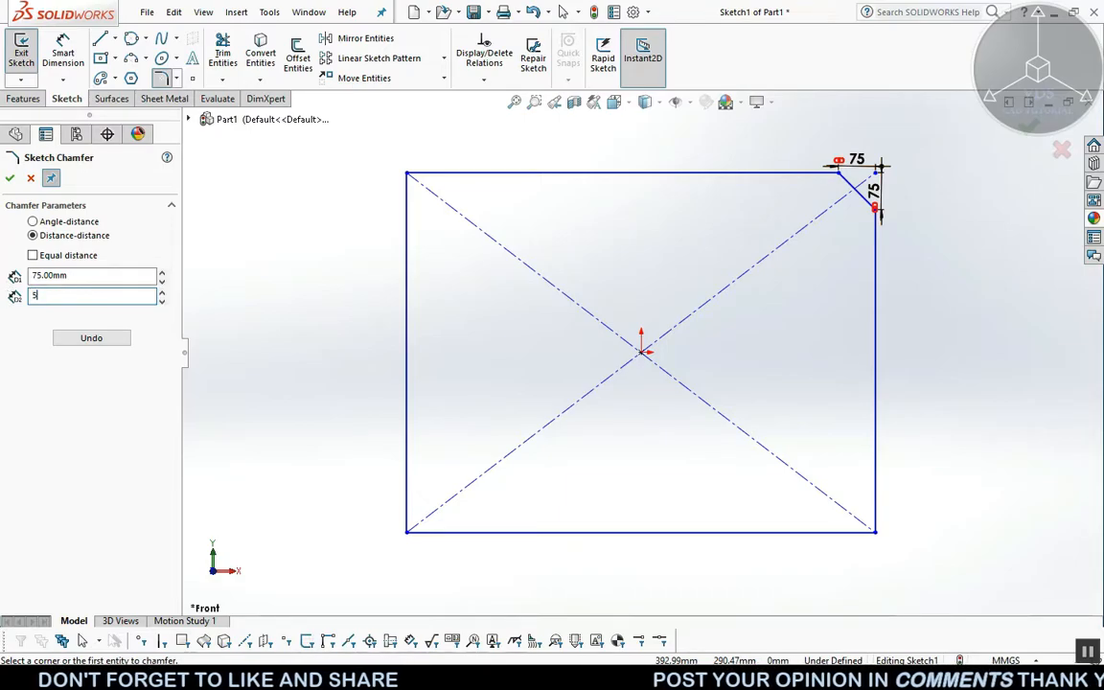
left_click(876, 506)
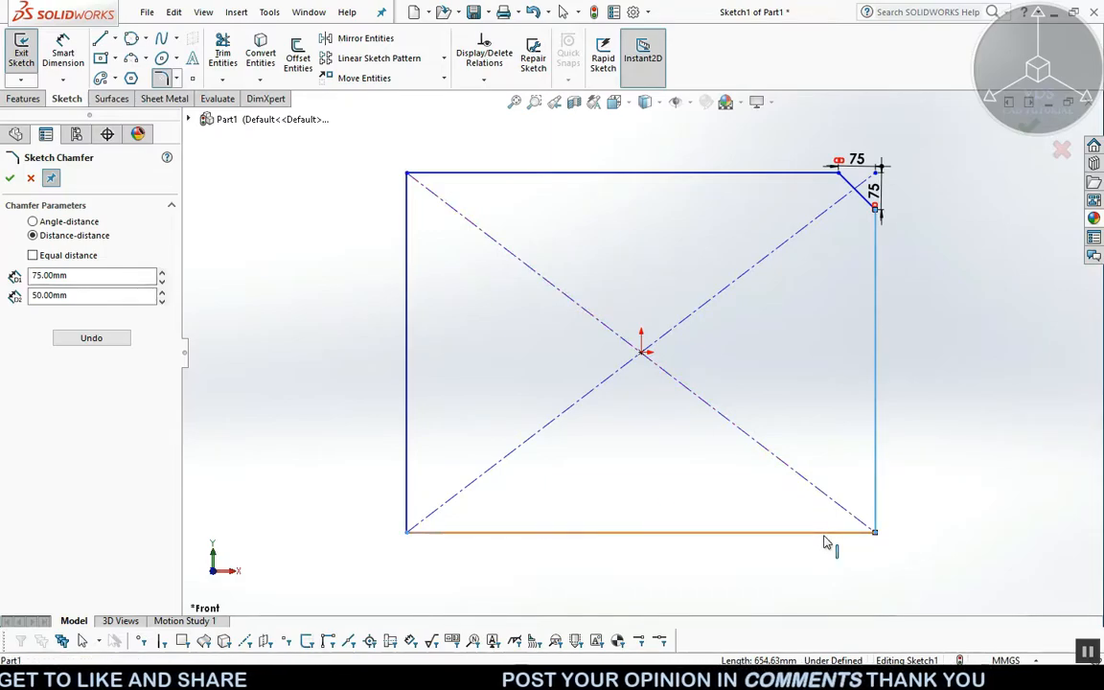
left_click(880, 511)
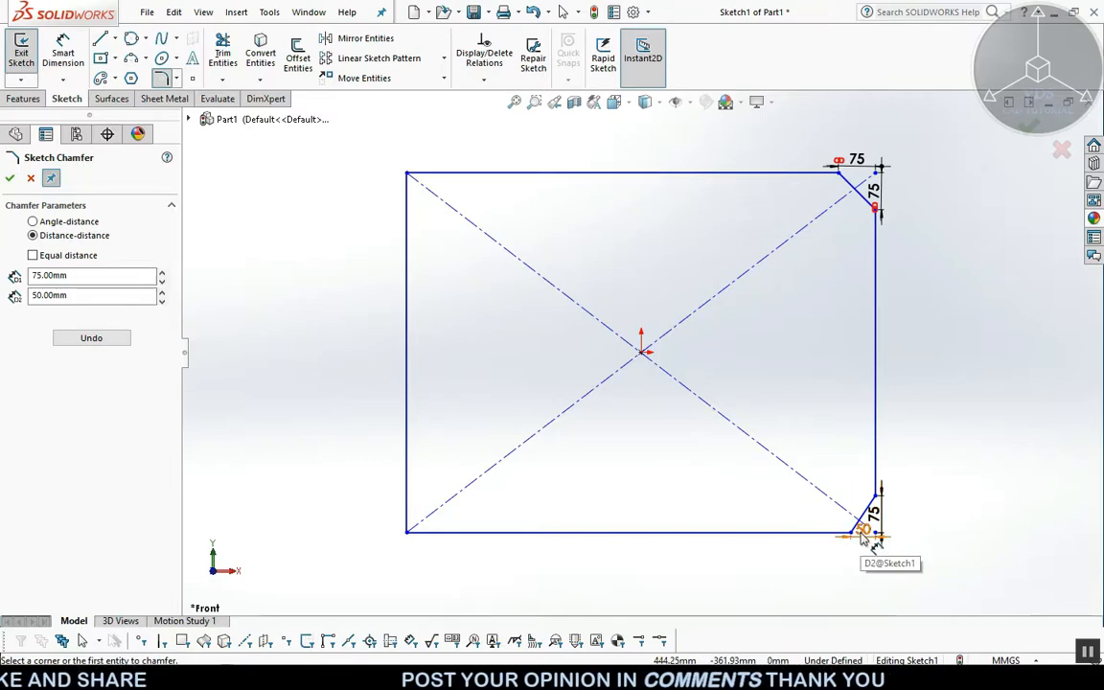
Chamfer the rectangle's lower-left corner by angle and distance, using 75 mm along the bottom edge and 45 degrees.
left_click(43, 224)
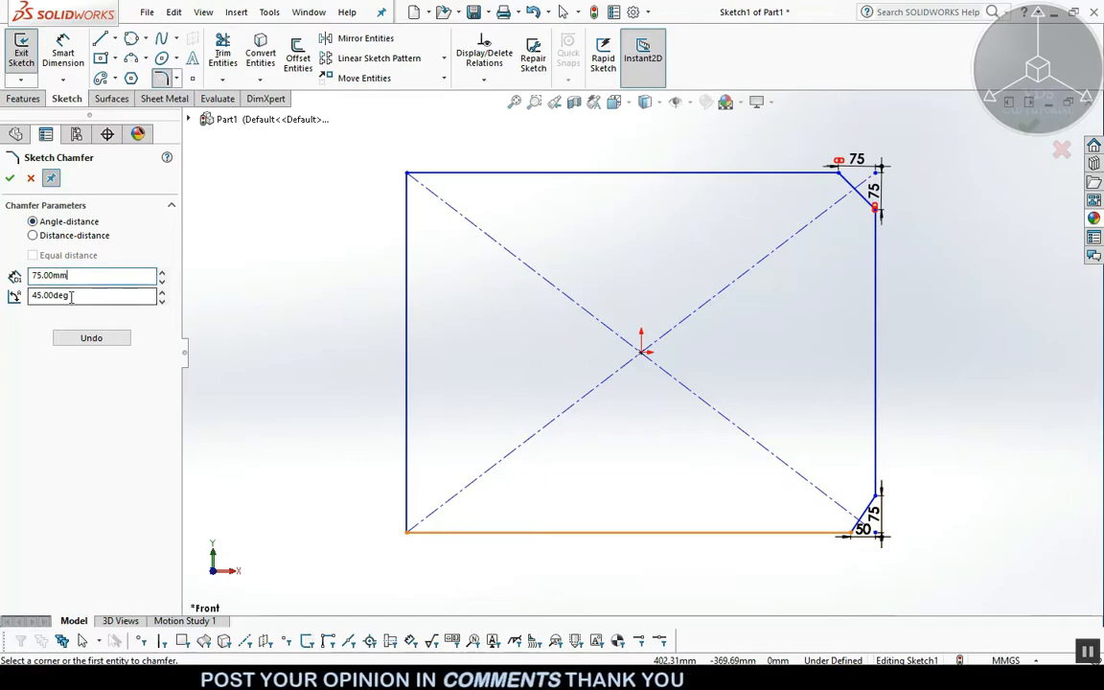
left_click(439, 534)
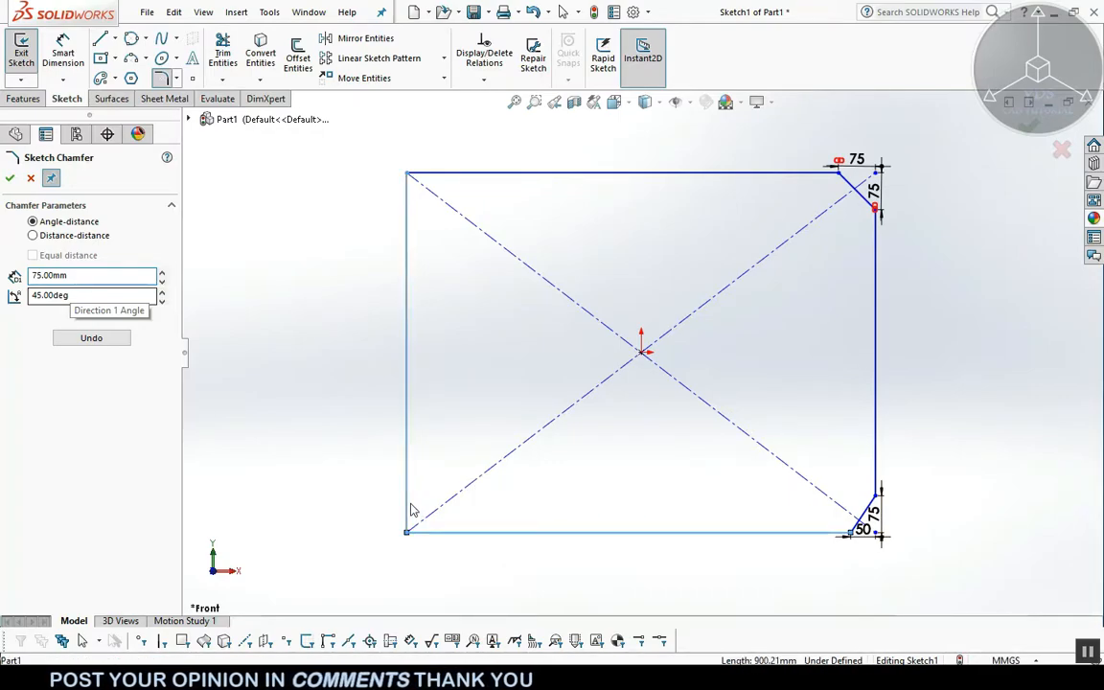
left_click(411, 508)
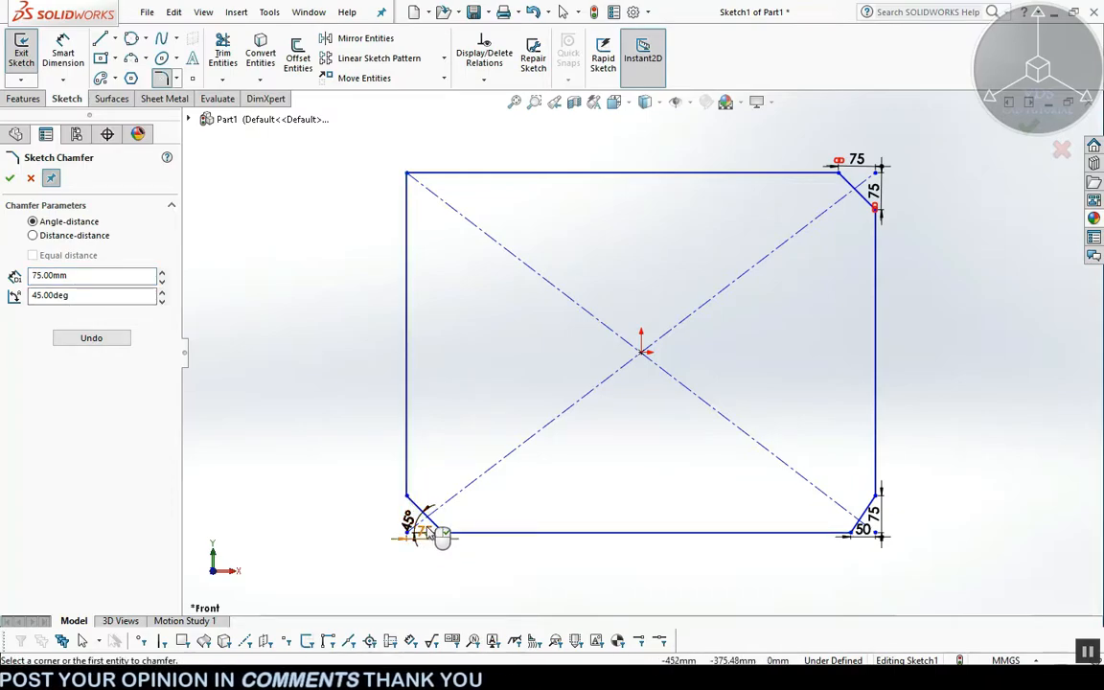
Move the lower-left chamfer's angle and distance dimensions outside the rectangle and finish the Sketch Chamfer command.
scroll(437, 519, "down", 2)
scroll(439, 520, "down", 2)
left_click_drag(450, 463, 337, 447)
left_click_drag(485, 505, 493, 535)
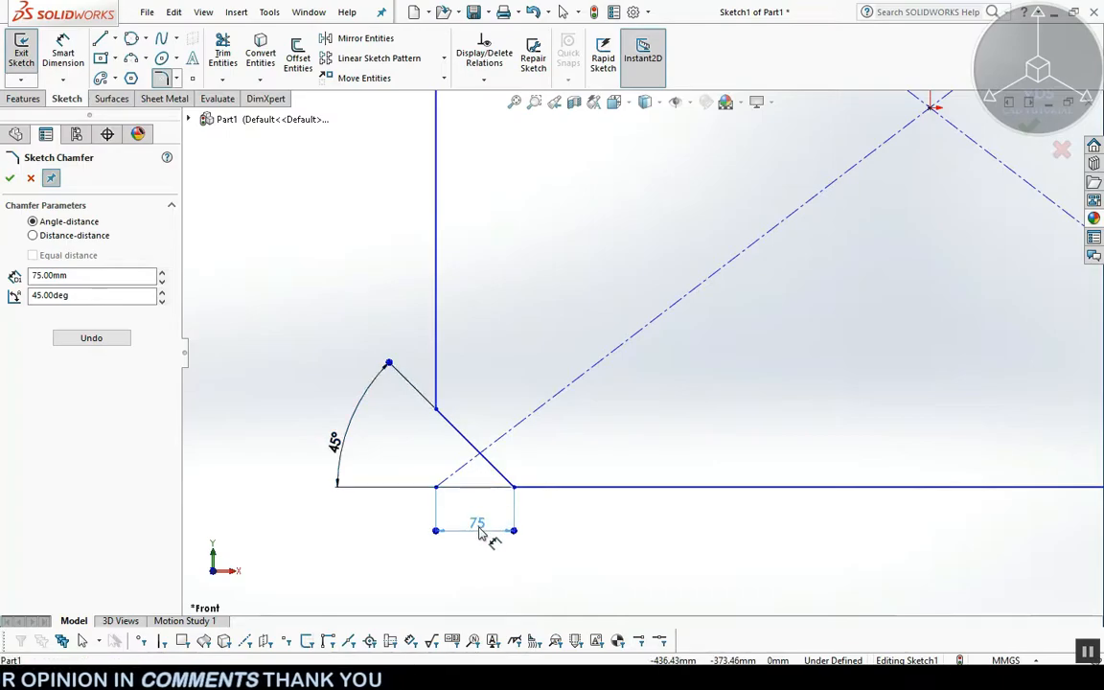
left_click(11, 177)
scroll(318, 341, "up", 5)
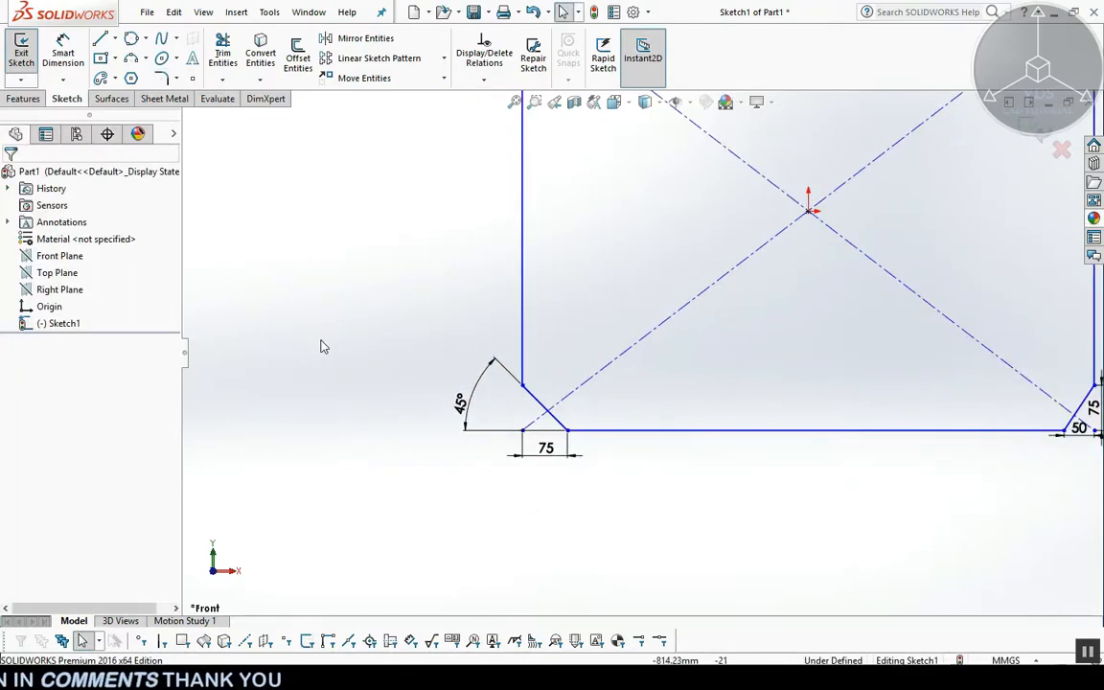
Add the 75 mm by 45 degree chamfer at the lower-left corner, place its dimensions clear of the outline, and finish the command.
key("Return")
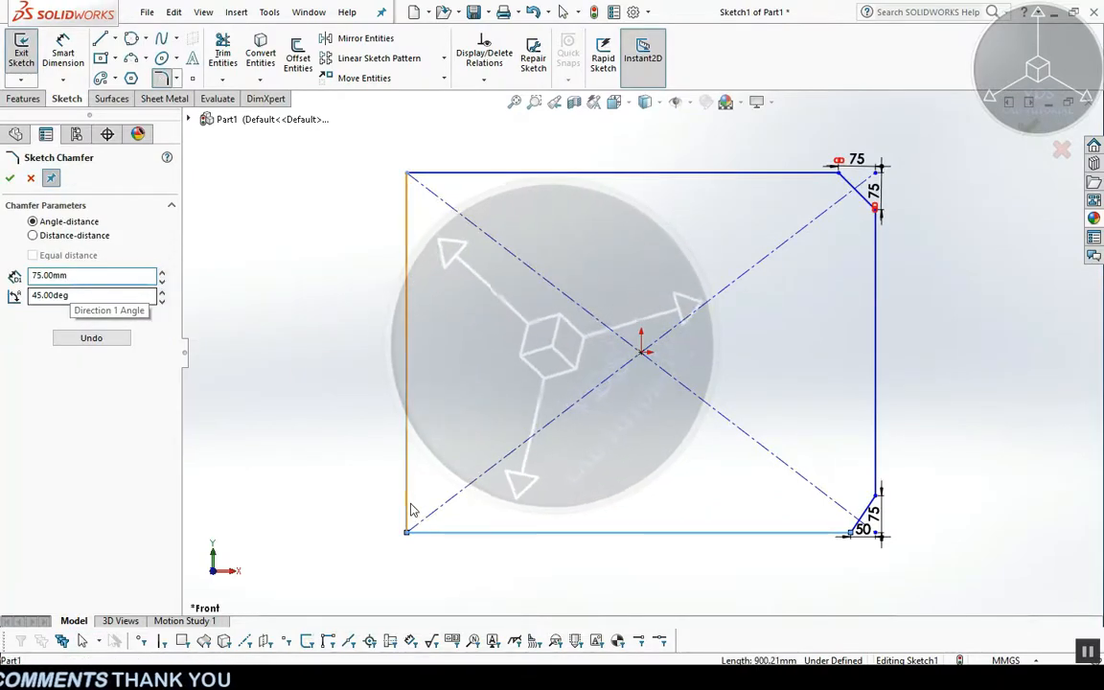
left_click(412, 525)
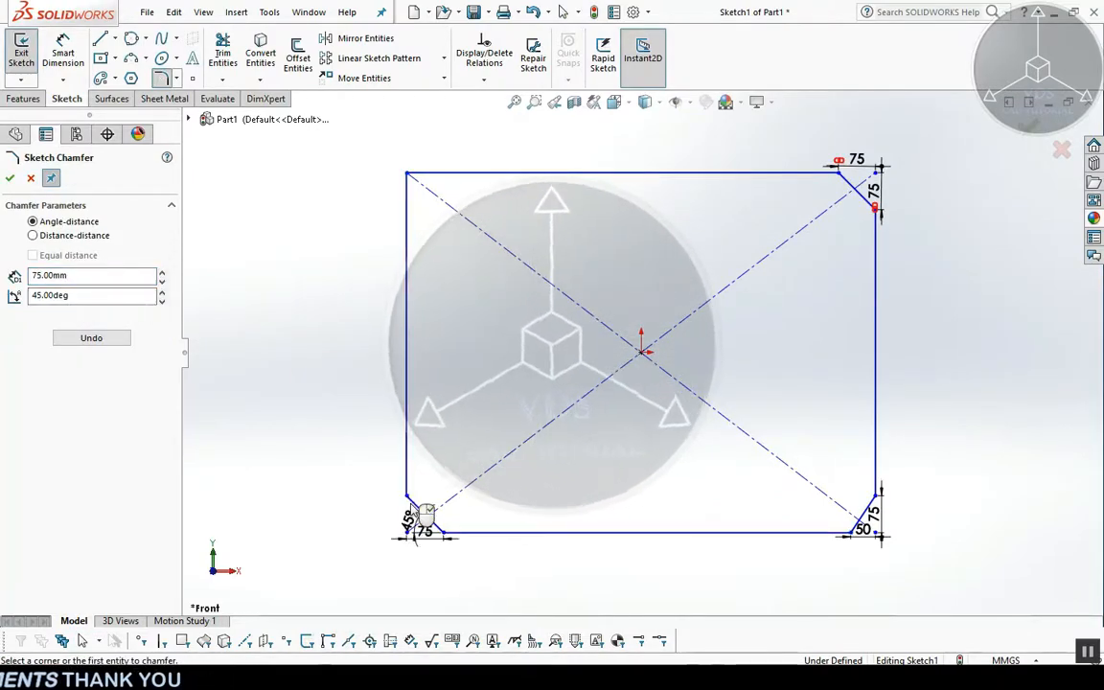
scroll(443, 537, "down", 5)
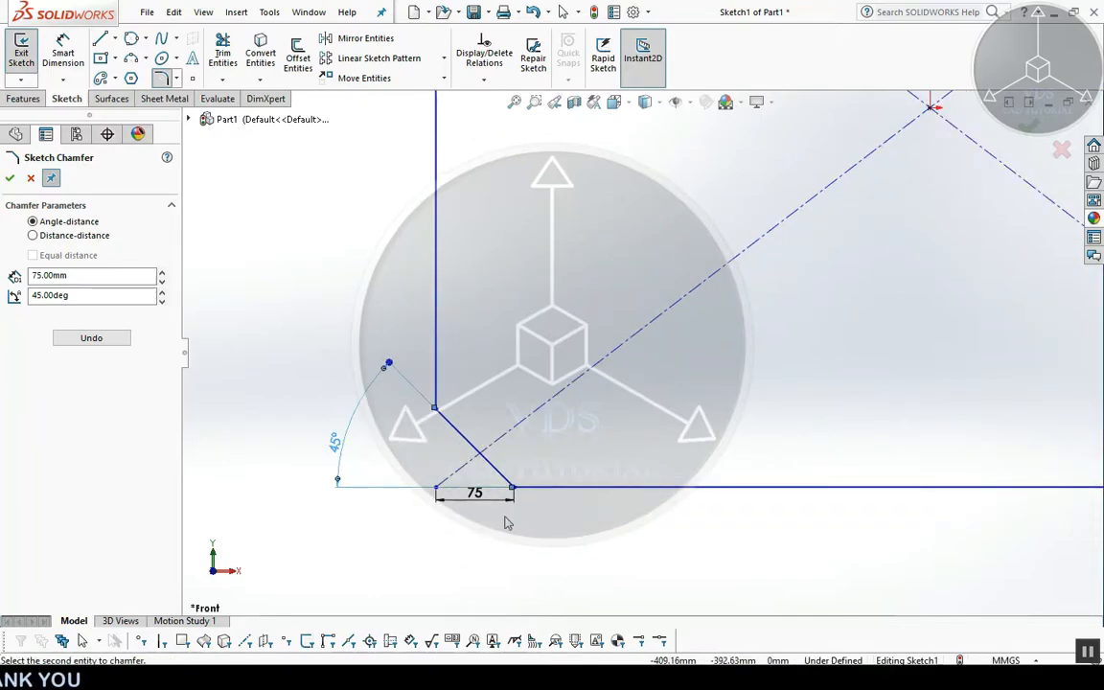
left_click_drag(486, 513, 485, 529)
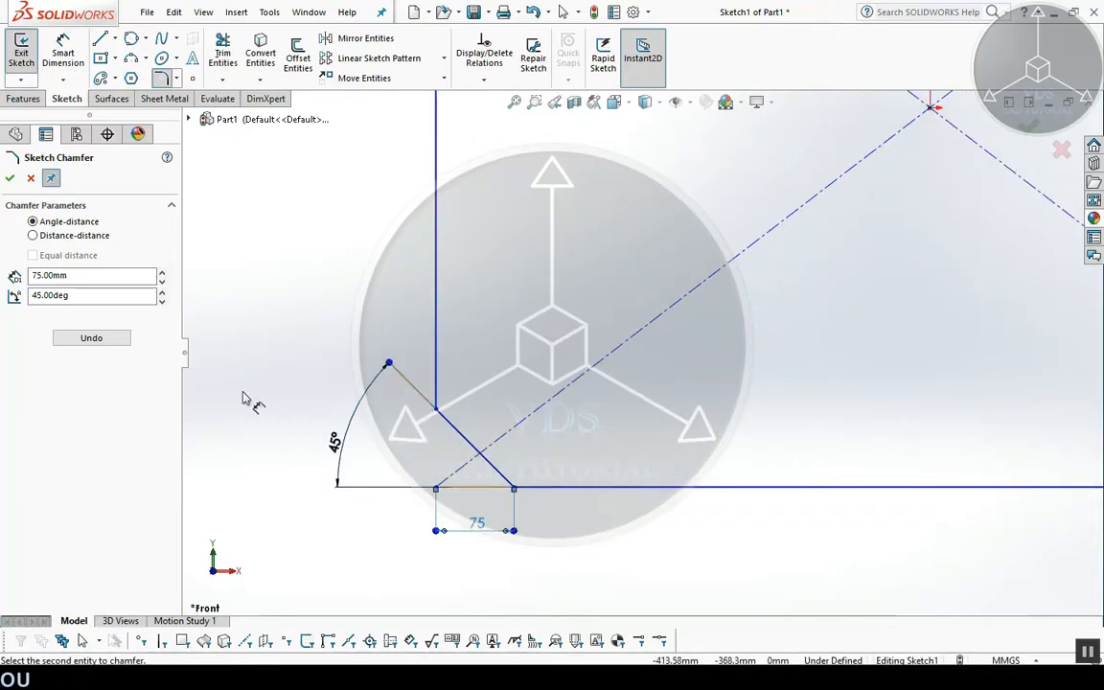
left_click(10, 180)
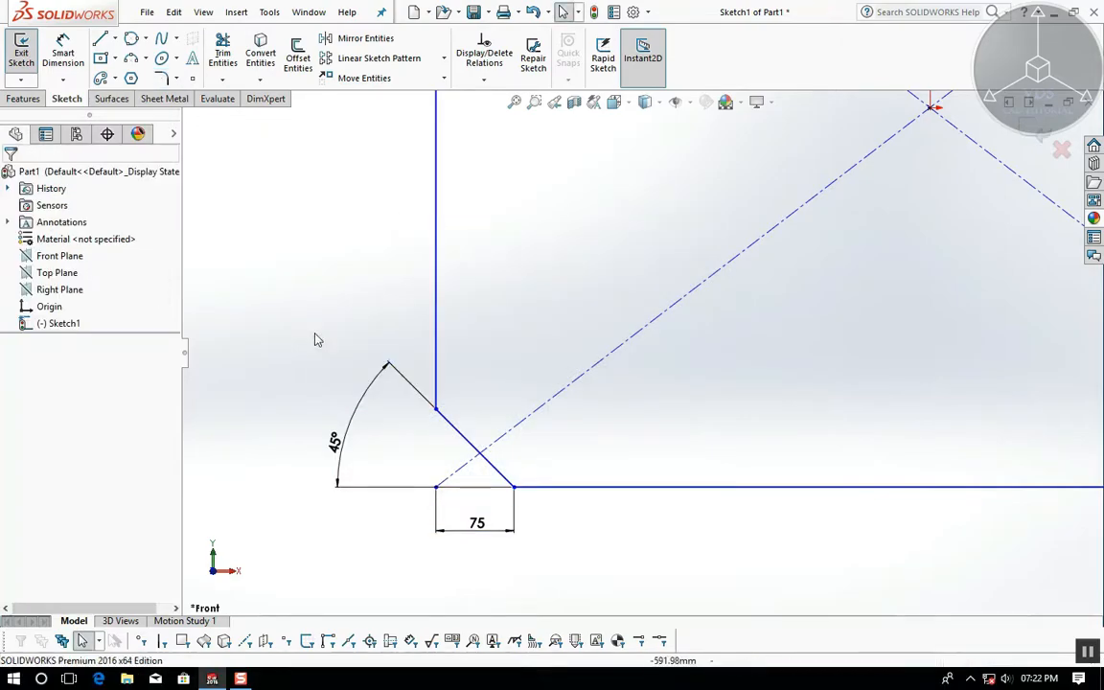
key("f")
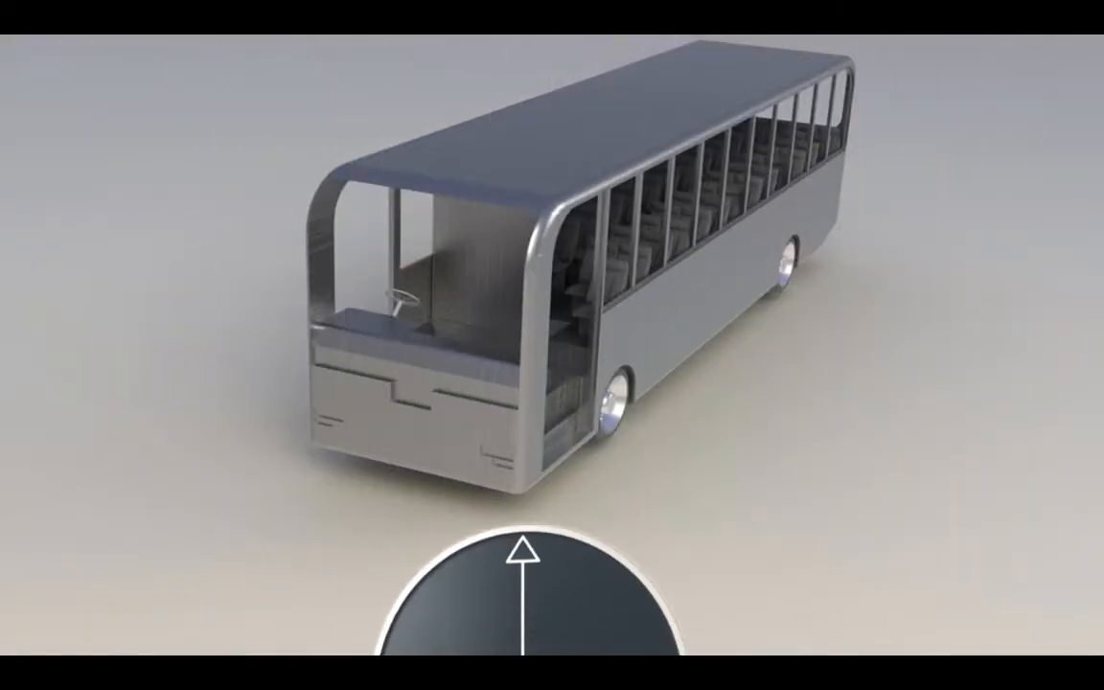